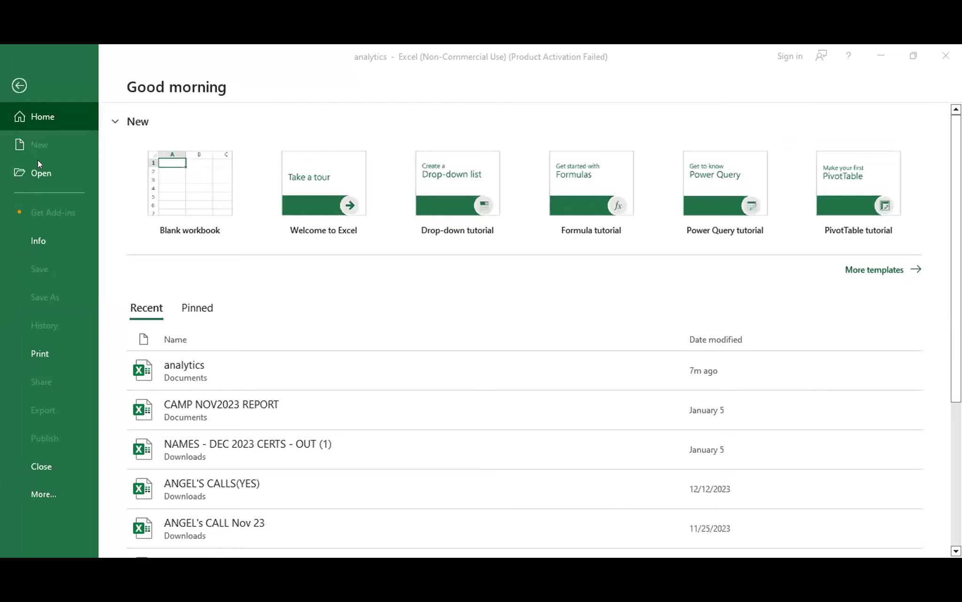
Step: Leave the start screen for the worksheet, select G7 on Sheet4, restore the window, and try closing Excel
{"action": "left_click", "coordinate": [46, 493]}
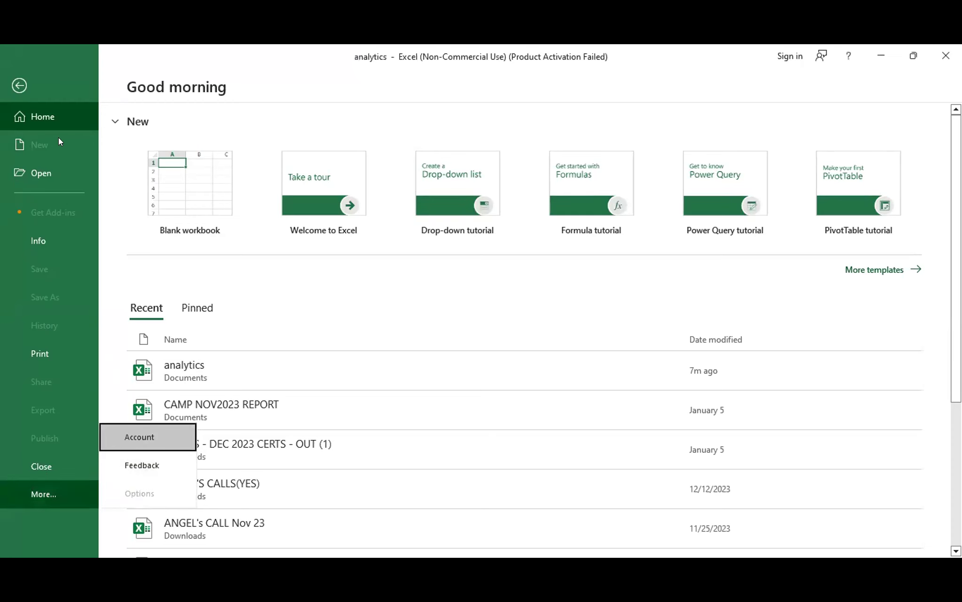
{"action": "key", "text": "Escape"}
{"action": "left_click", "coordinate": [303, 301]}
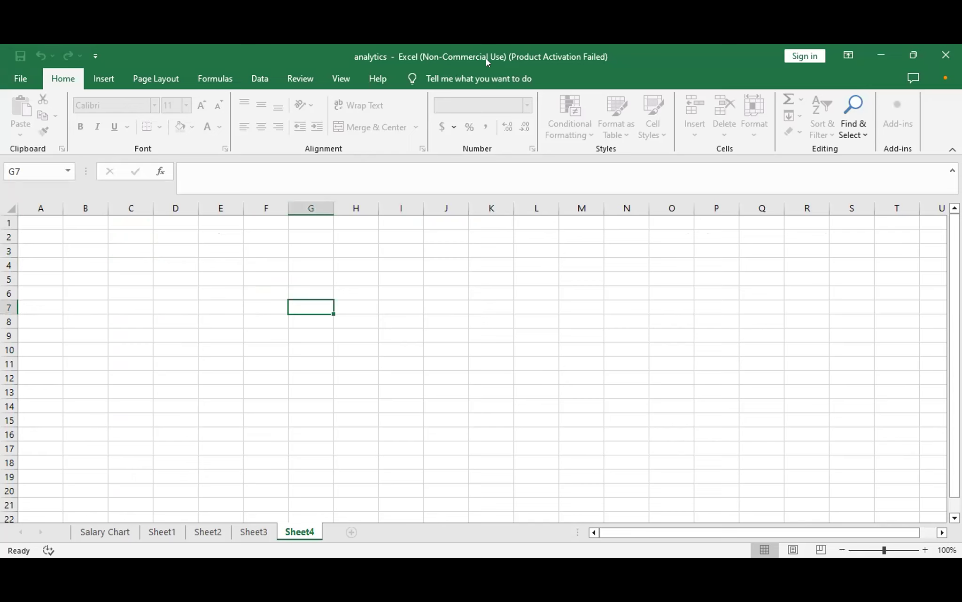
{"action": "double_click", "coordinate": [158, 69]}
{"action": "left_click", "coordinate": [924, 59]}
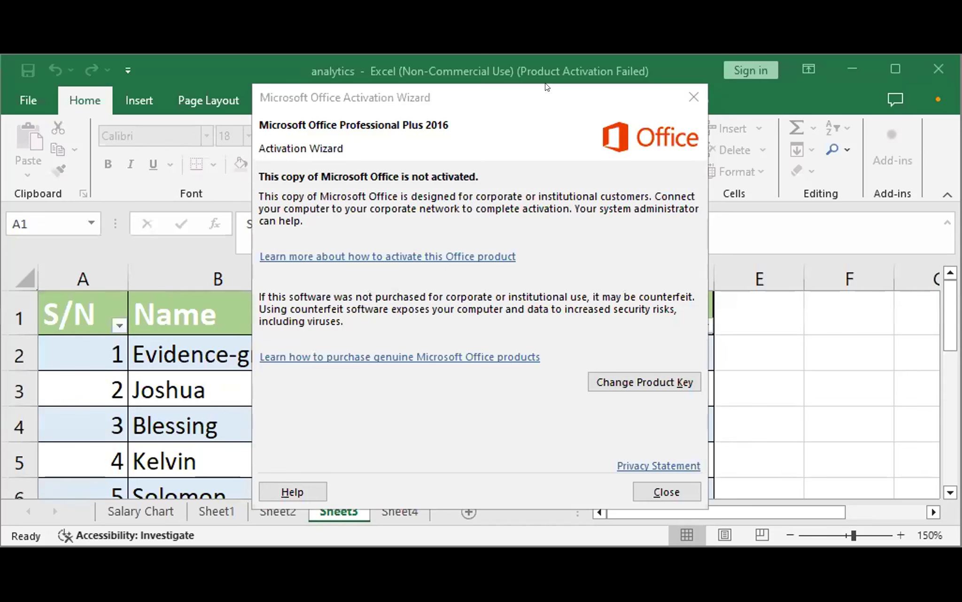
Step: Close the Office Activation Wizard, maximize Excel, and return from Backstage to the Sheet3 salary table
{"action": "left_click", "coordinate": [667, 492]}
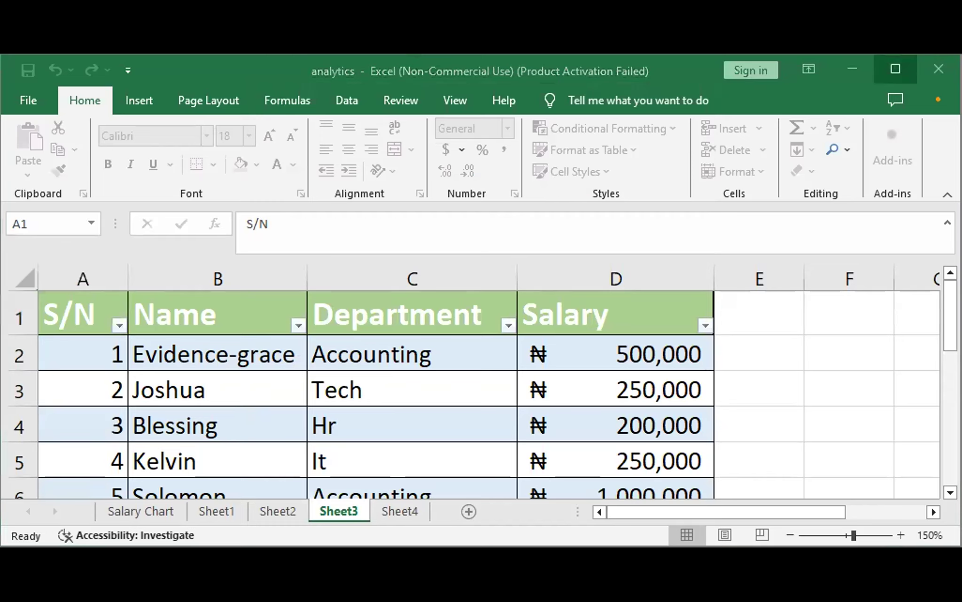
{"action": "left_click", "coordinate": [895, 70]}
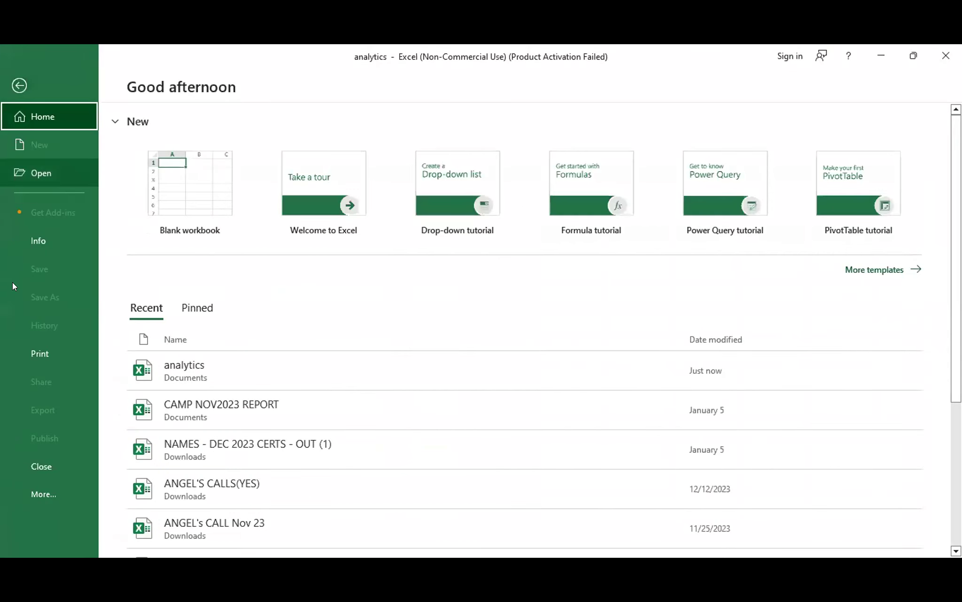
{"action": "left_click", "coordinate": [44, 489]}
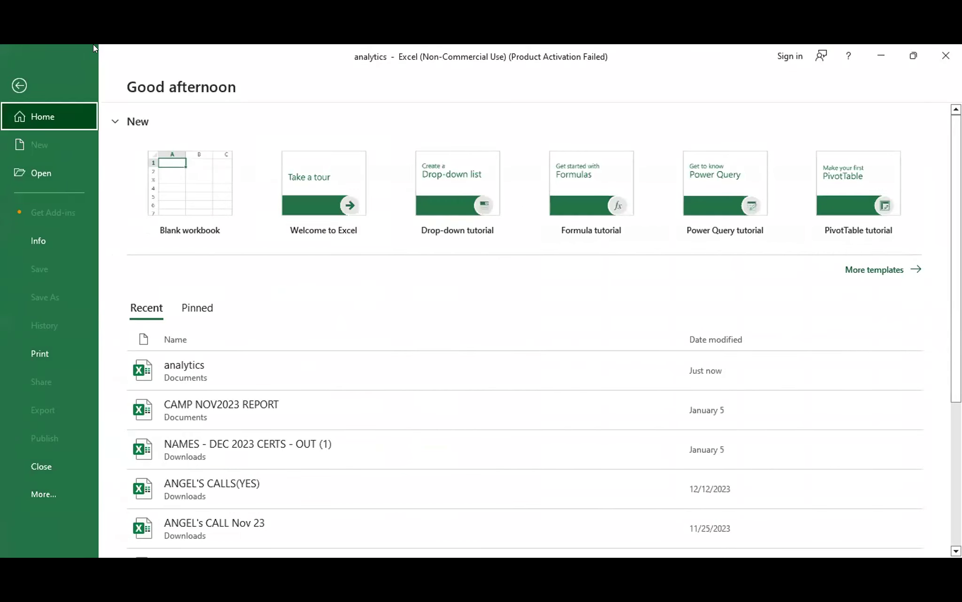
{"action": "left_click", "coordinate": [23, 80]}
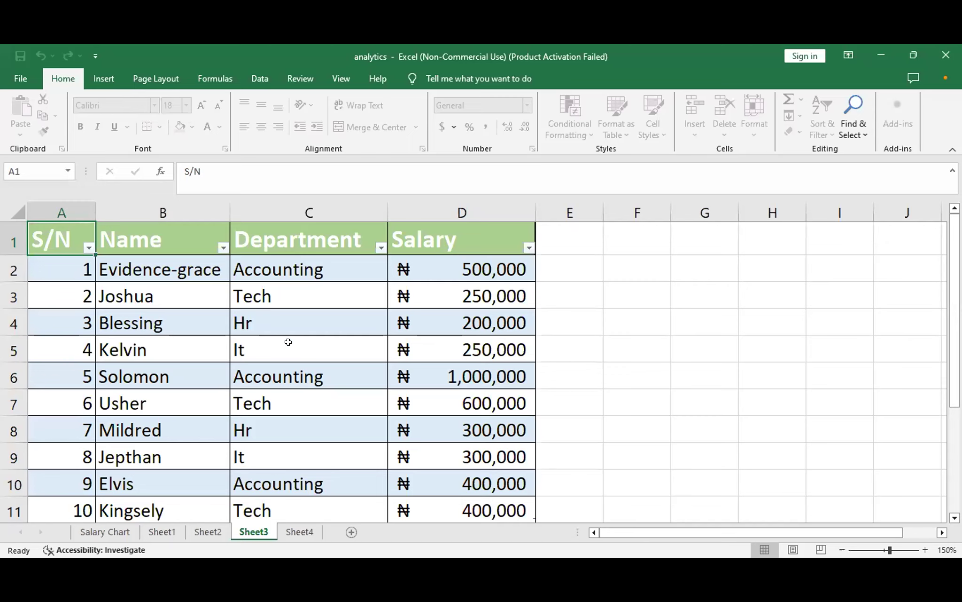
Step: Leave the salary table on Sheet3 and show the empty Sheet4
{"action": "double_click", "coordinate": [297, 532]}
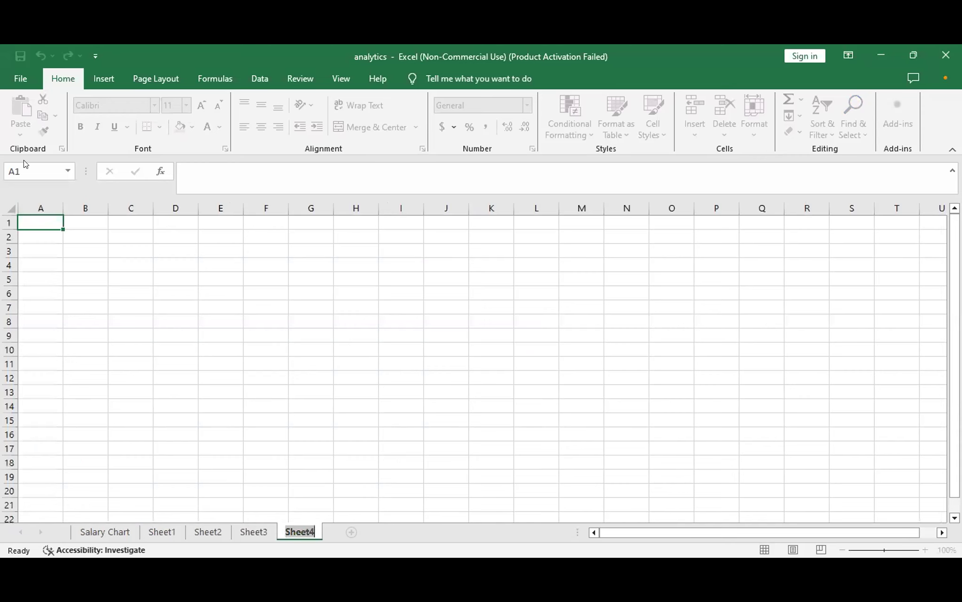
Step: Show the File backstage Home page with new-workbook templates and recent files
{"action": "left_click", "coordinate": [21, 79]}
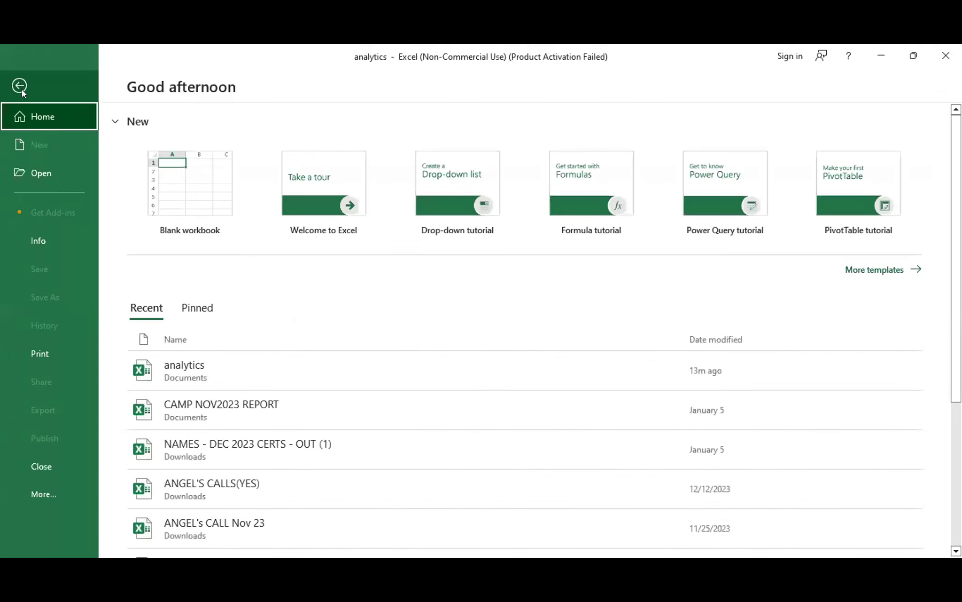
{"action": "left_click", "coordinate": [46, 491]}
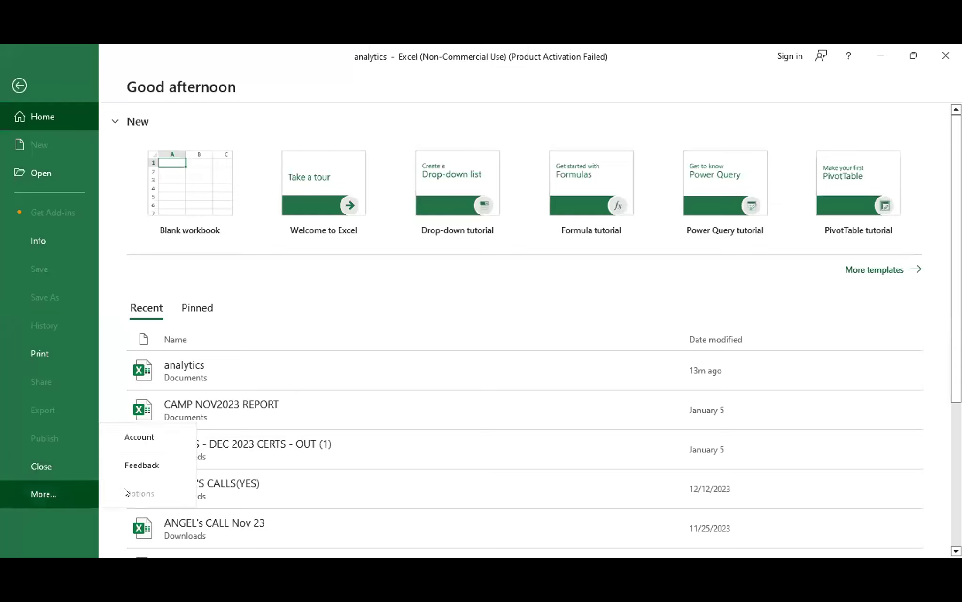
{"action": "left_click", "coordinate": [125, 492]}
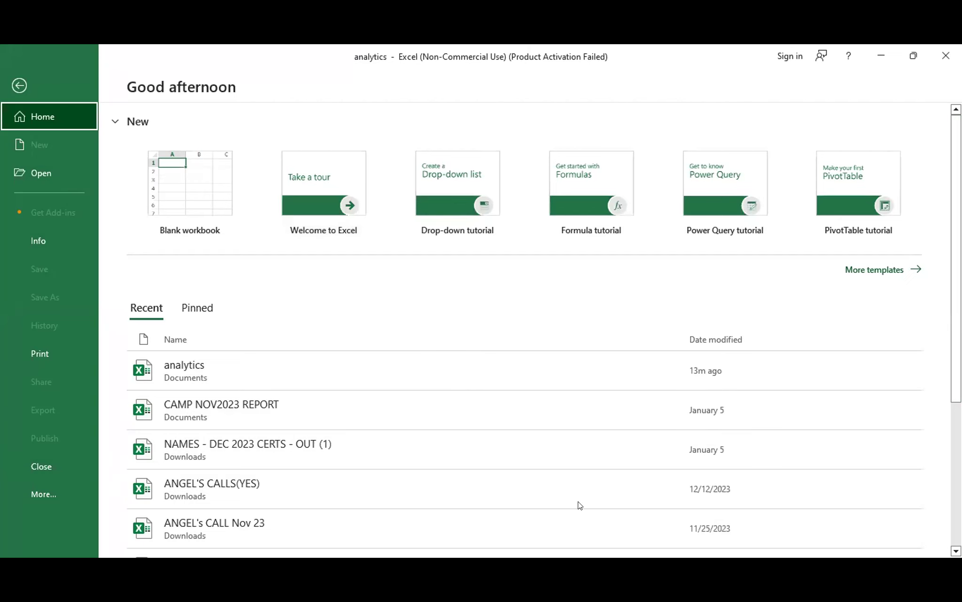
Step: Minimize the Excel window, then bring it back into focus with Alt+Tab
{"action": "left_click", "coordinate": [875, 64]}
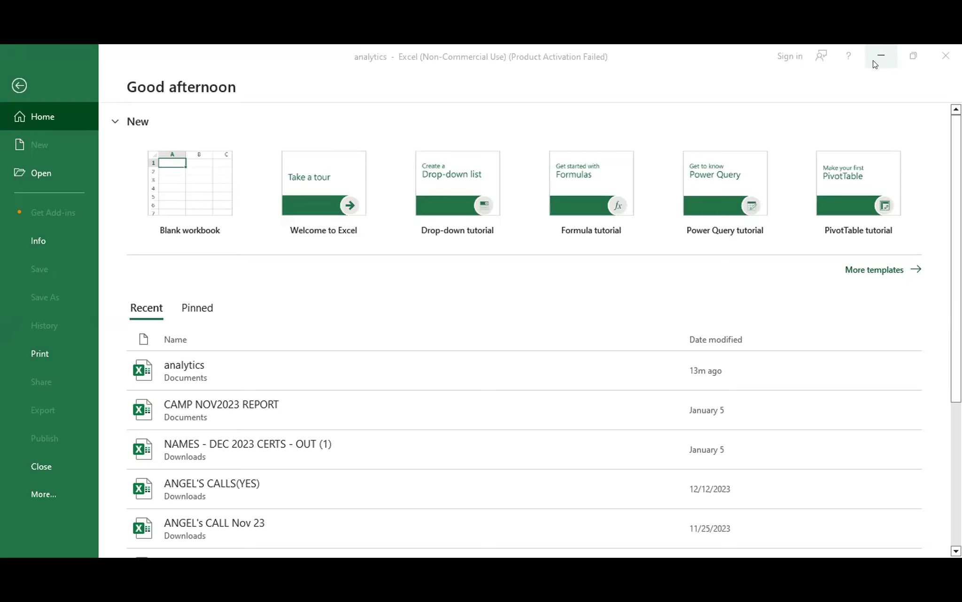
{"action": "key", "text": "alt+Tab"}
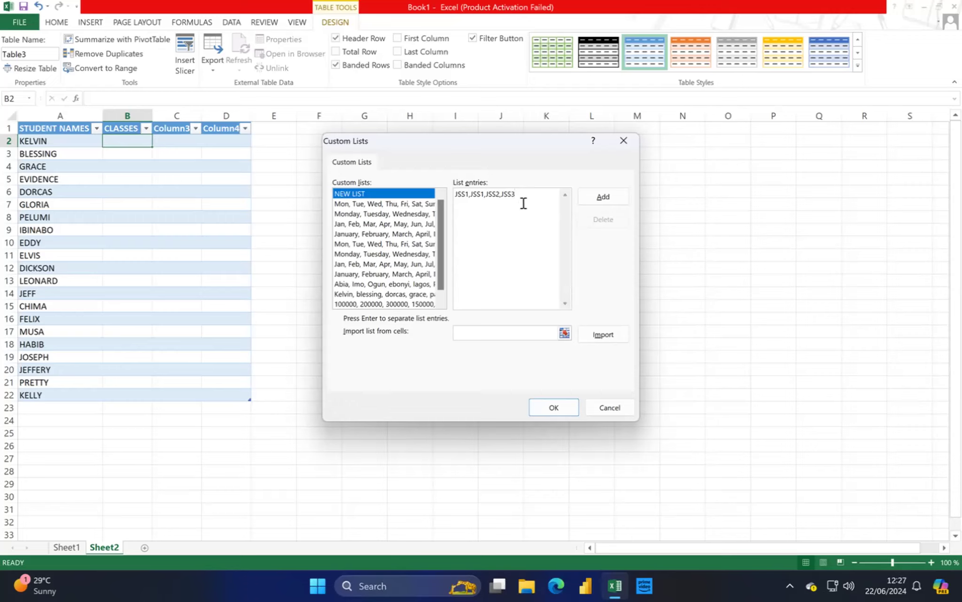
Step: Save JSS1, JSS1, JSS2, JSS3 as a custom list and enter JSS1 in the first CLASSES cell
{"action": "type", "text": ",jss"}
{"action": "key", "text": "BackSpace"}
{"action": "key", "text": "BackSpace"}
{"action": "key", "text": "BackSpace"}
{"action": "type", "text": "JSS1,JSS2,JSS3"}
{"action": "key", "text": "BackSpace"}
{"action": "key", "text": "BackSpace"}
{"action": "key", "text": "BackSpace"}
{"action": "key", "text": "BackSpace"}
{"action": "key", "text": "BackSpace"}
{"action": "key", "text": "BackSpace"}
{"action": "key", "text": "BackSpace"}
{"action": "key", "text": "BackSpace"}
{"action": "key", "text": "BackSpace"}
{"action": "key", "text": "BackSpace"}
{"action": "key", "text": "BackSpace"}
{"action": "key", "text": "BackSpace"}
{"action": "key", "text": "BackSpace"}
{"action": "key", "text": "BackSpace"}
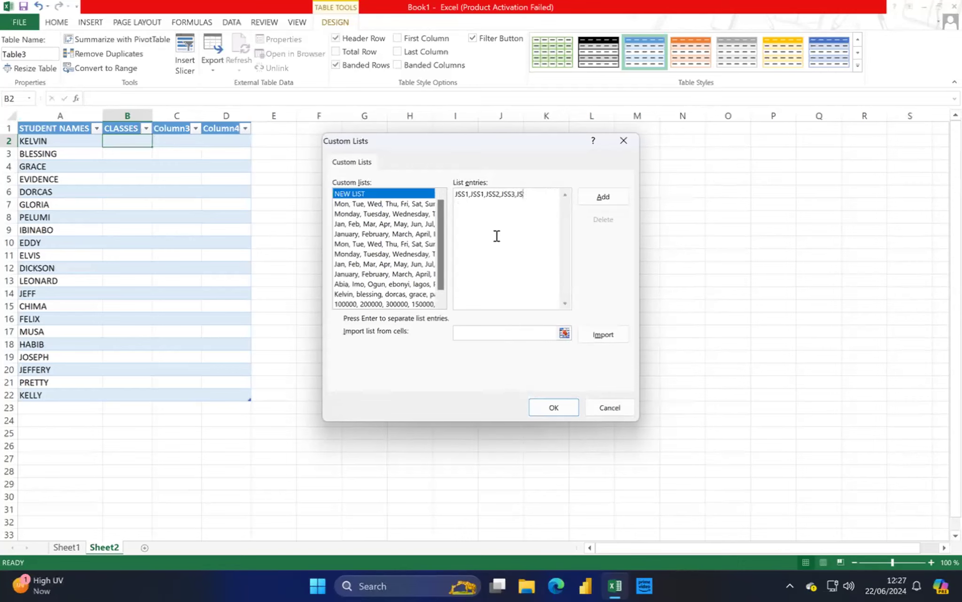
{"action": "left_click", "coordinate": [611, 199]}
{"action": "left_click", "coordinate": [553, 407]}
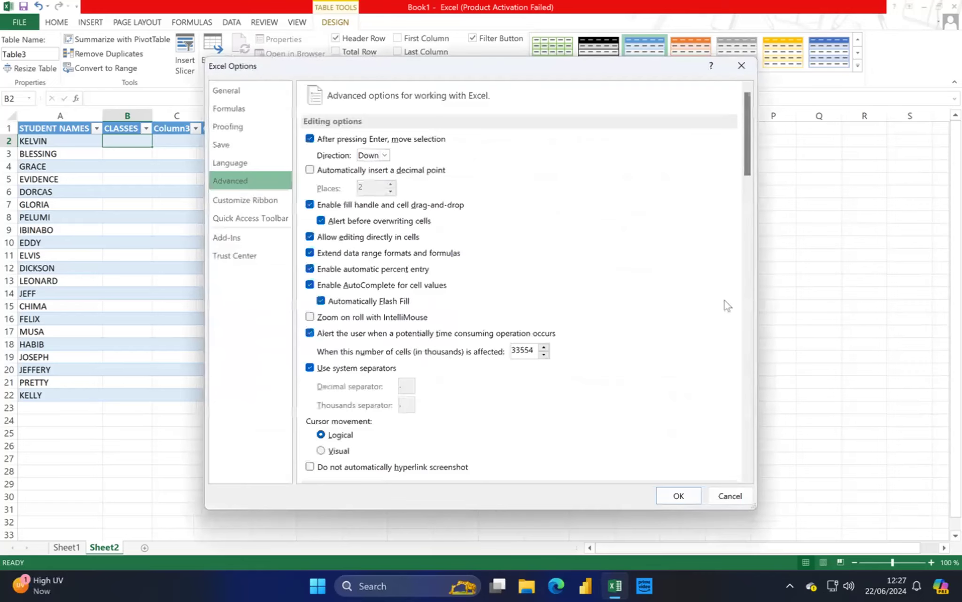
{"action": "left_click", "coordinate": [672, 495]}
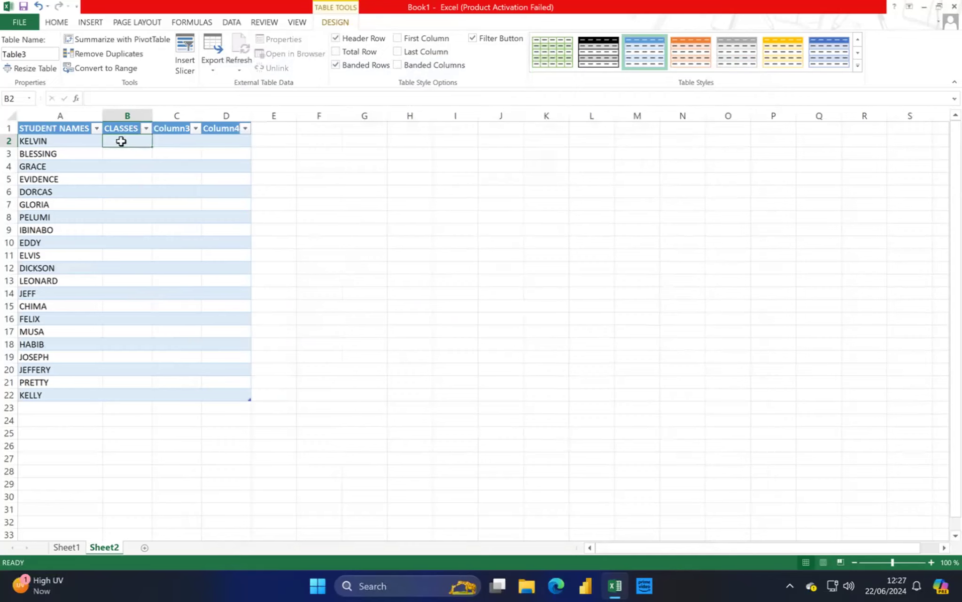
{"action": "type", "text": "JSS1"}
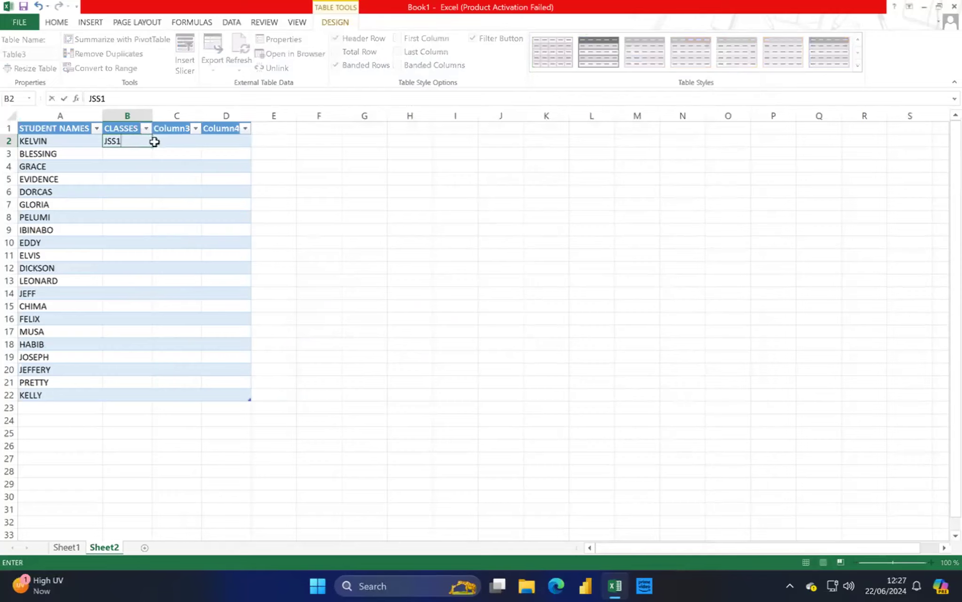
Step: Fill JSS1 down the CLASSES column to KELLY's row as a repeating JSS1–JSS3 sequence
{"action": "left_click_drag", "start_coordinate": [153, 148], "coordinate": [179, 406]}
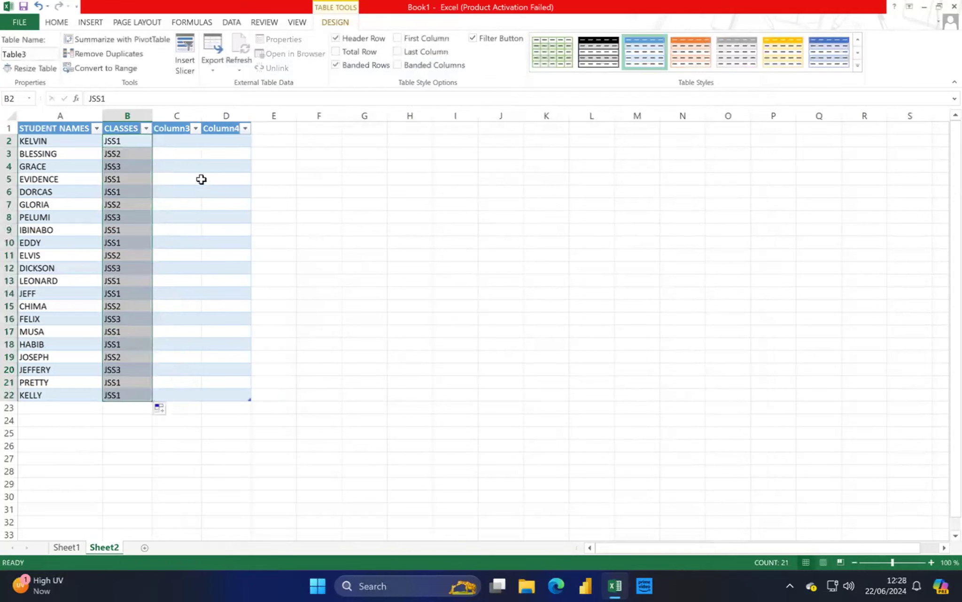
{"action": "left_click", "coordinate": [174, 128]}
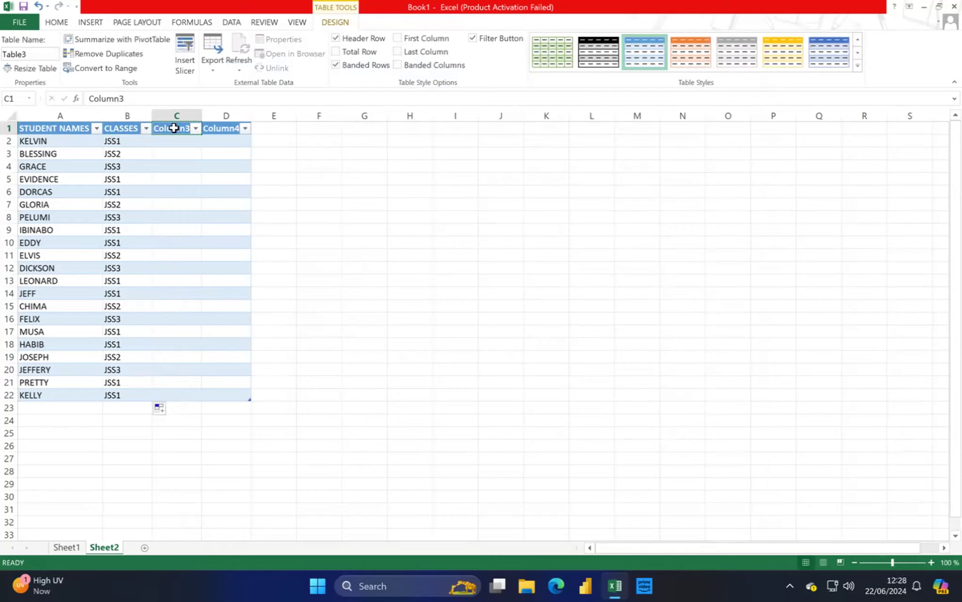
Step: Retitle column C as 'TEST 1' and column D as 'TEST 2'
{"action": "type", "text": "TEST"}
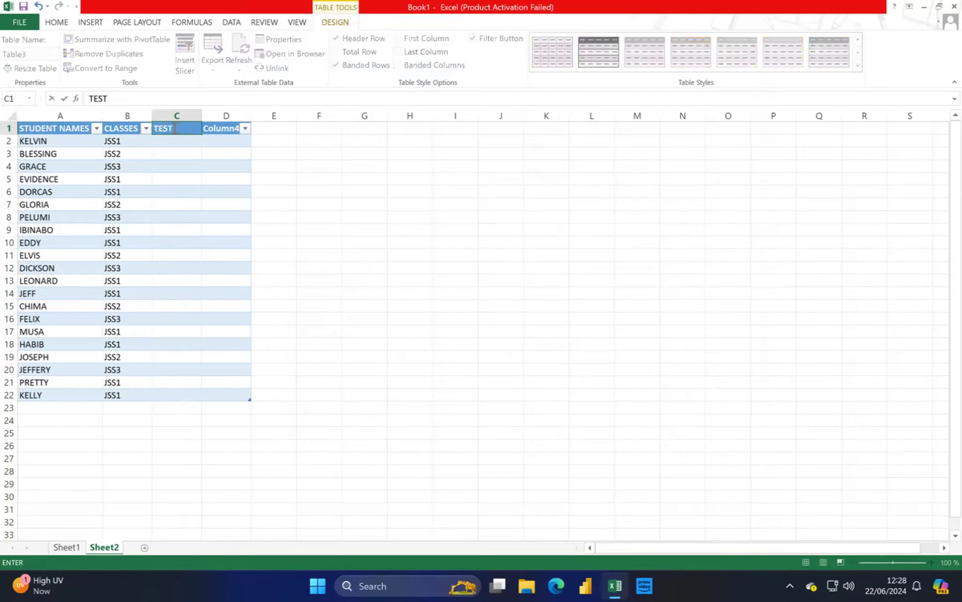
{"action": "type", "text": " SCORE"}
{"action": "key", "text": "BackSpace"}
{"action": "key", "text": "BackSpace"}
{"action": "key", "text": "BackSpace"}
{"action": "key", "text": "BackSpace"}
{"action": "key", "text": "BackSpace"}
{"action": "key", "text": "BackSpace"}
{"action": "type", "text": "1"}
{"action": "left_click", "coordinate": [216, 129]}
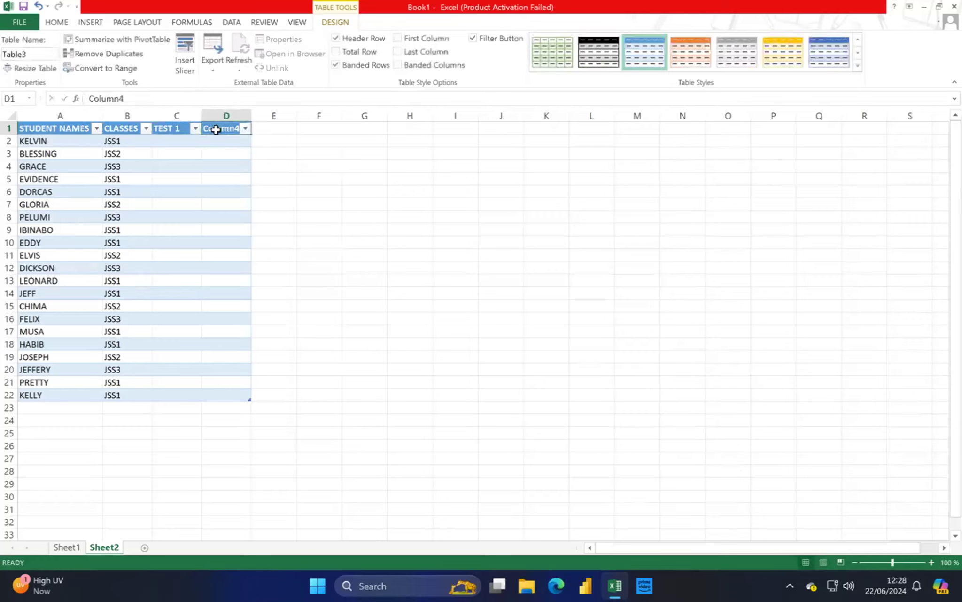
{"action": "type", "text": "TEST 2"}
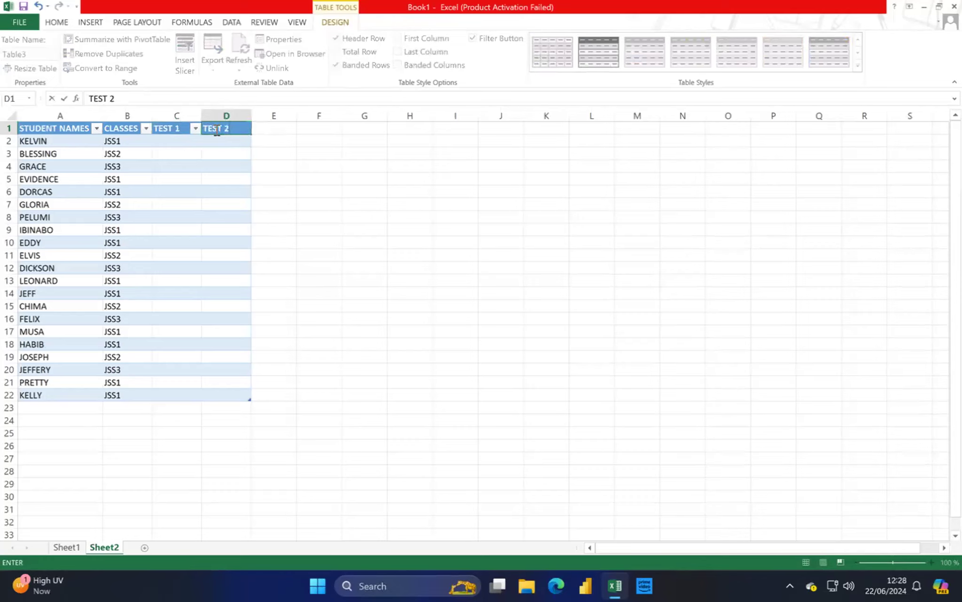
{"action": "left_click", "coordinate": [179, 138]}
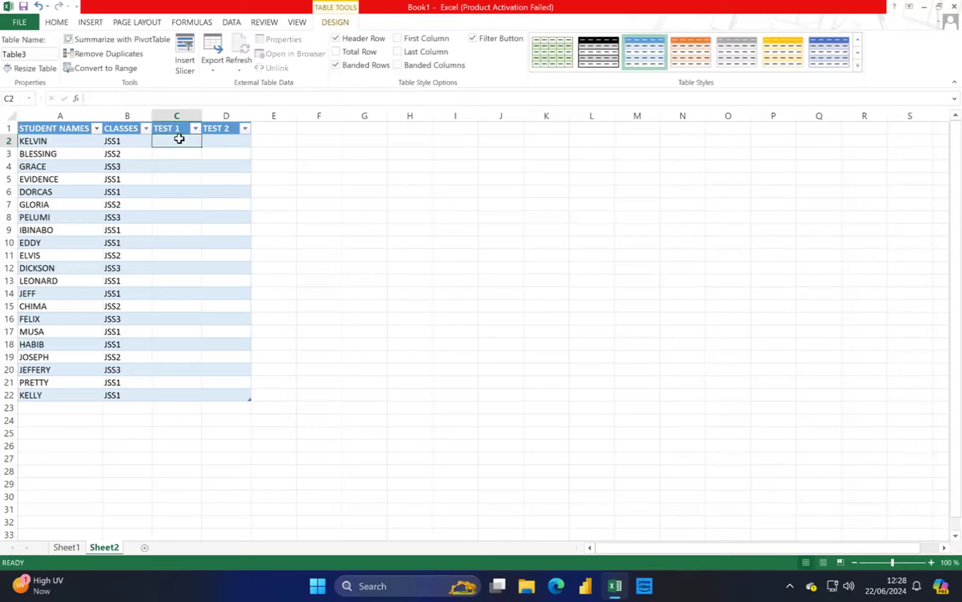
Step: Enter TEST 1 scores 8, 10, 15, 5 for KELVIN, BLESSING, GRACE and EVIDENCE
{"action": "type", "text": "8"}
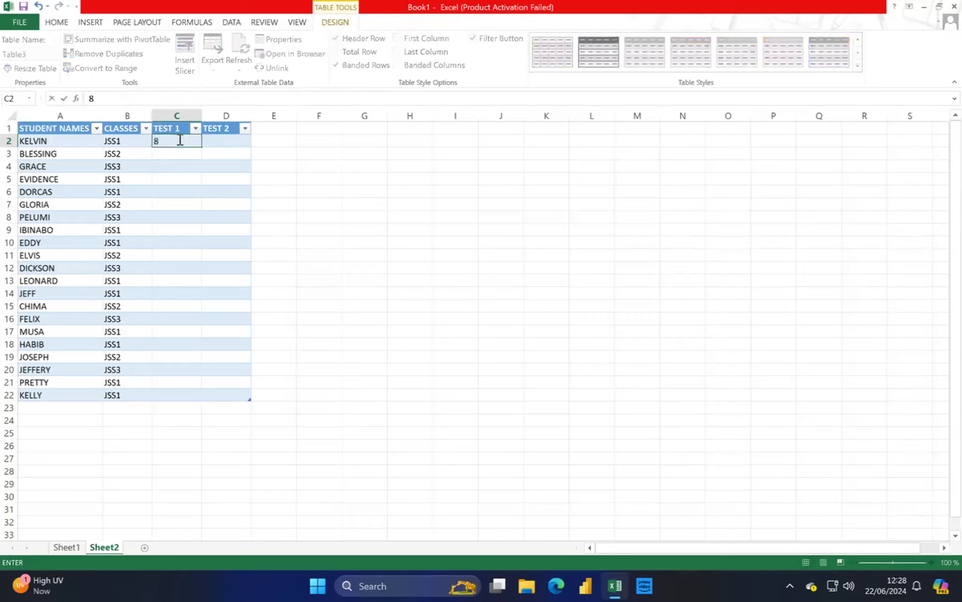
{"action": "left_click", "coordinate": [179, 151]}
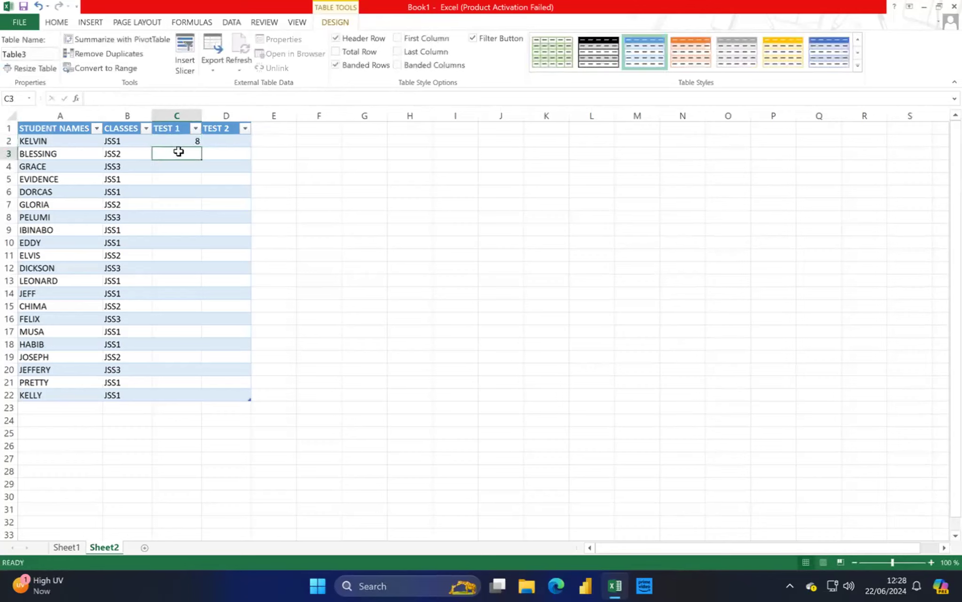
{"action": "type", "text": "10"}
{"action": "left_click", "coordinate": [159, 170]}
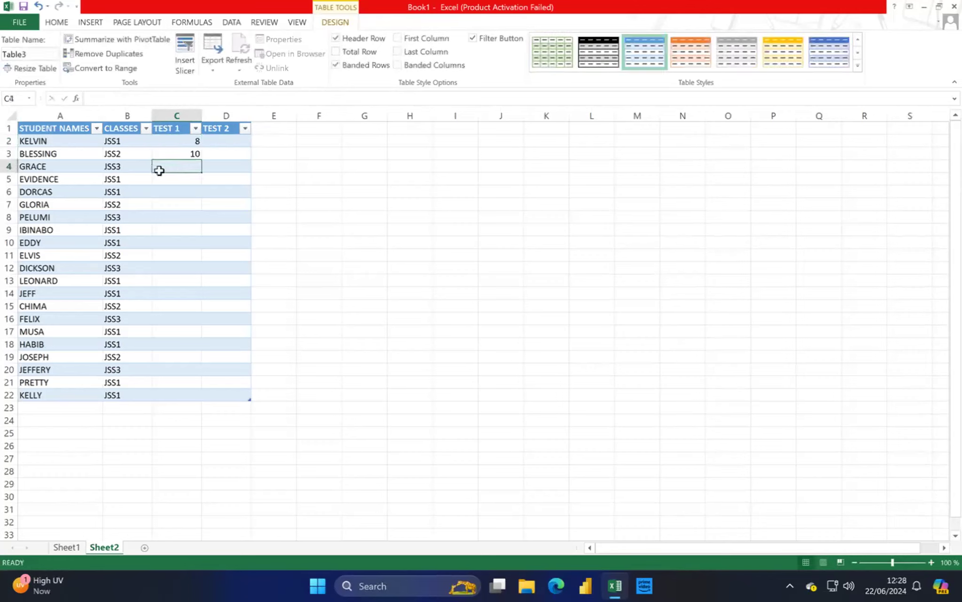
{"action": "type", "text": "1"}
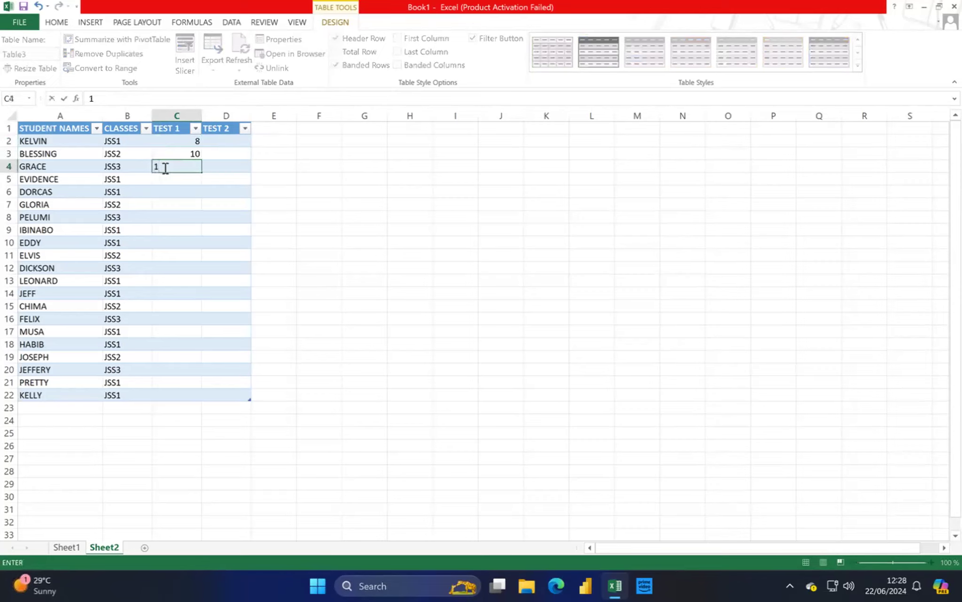
{"action": "type", "text": "5"}
{"action": "left_click", "coordinate": [178, 181]}
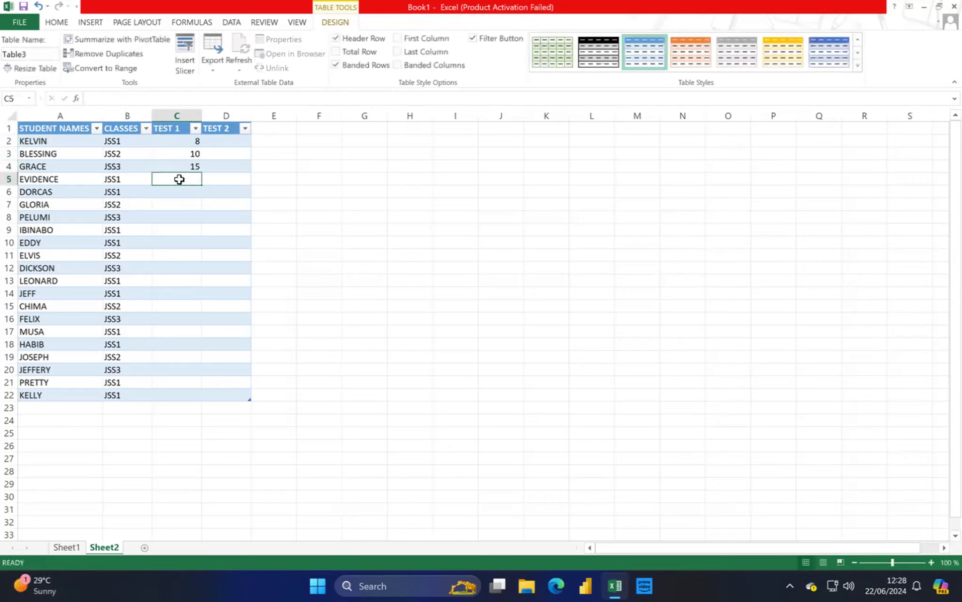
{"action": "type", "text": "5"}
{"action": "left_click", "coordinate": [169, 196]}
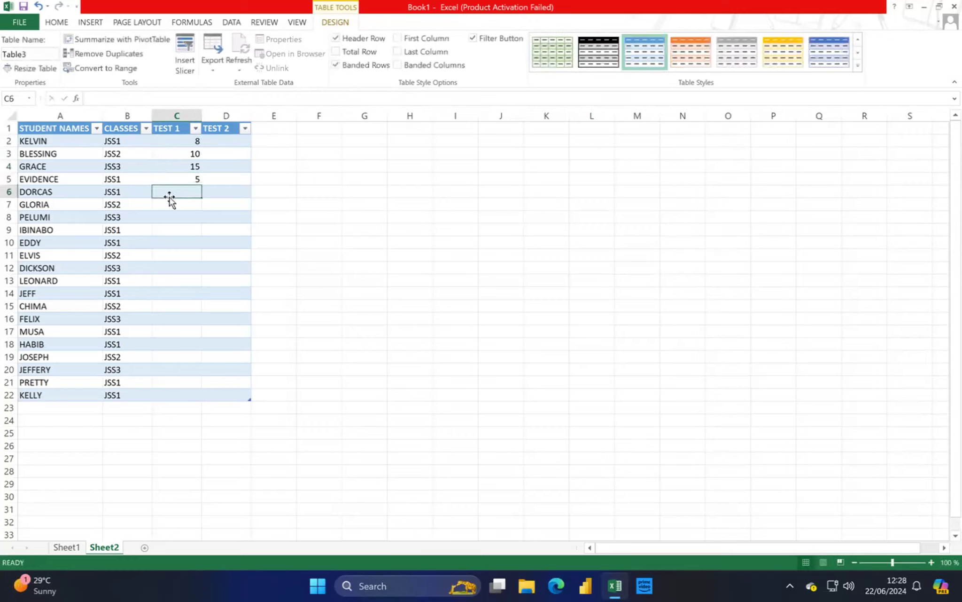
Step: Enter TEST 1 scores 10, 11, 12, 10 for DORCAS, GLORIA, PELUMI and IBINABO
{"action": "double_click", "coordinate": [170, 191]}
{"action": "type", "text": "10"}
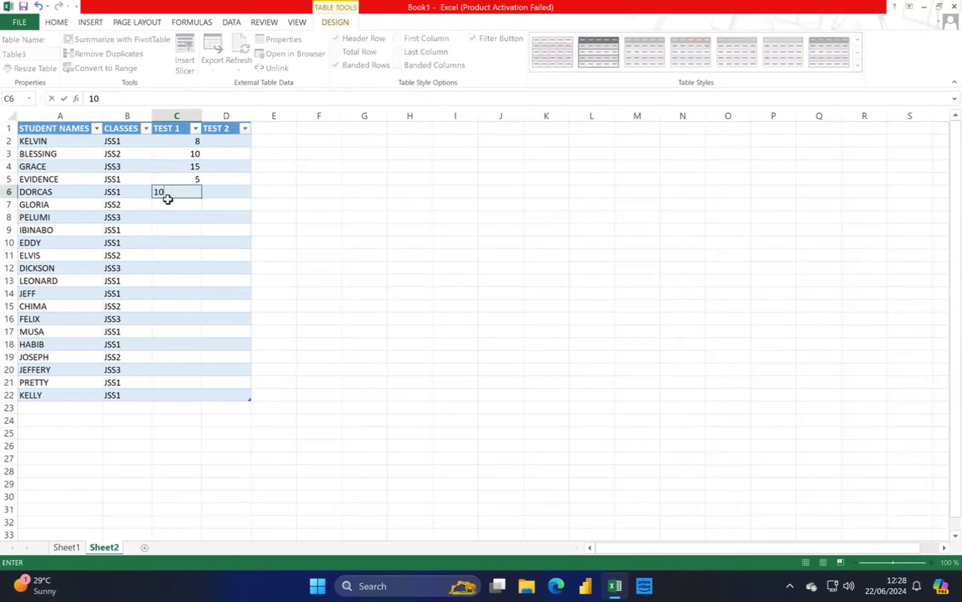
{"action": "left_click", "coordinate": [168, 201]}
{"action": "type", "text": "11"}
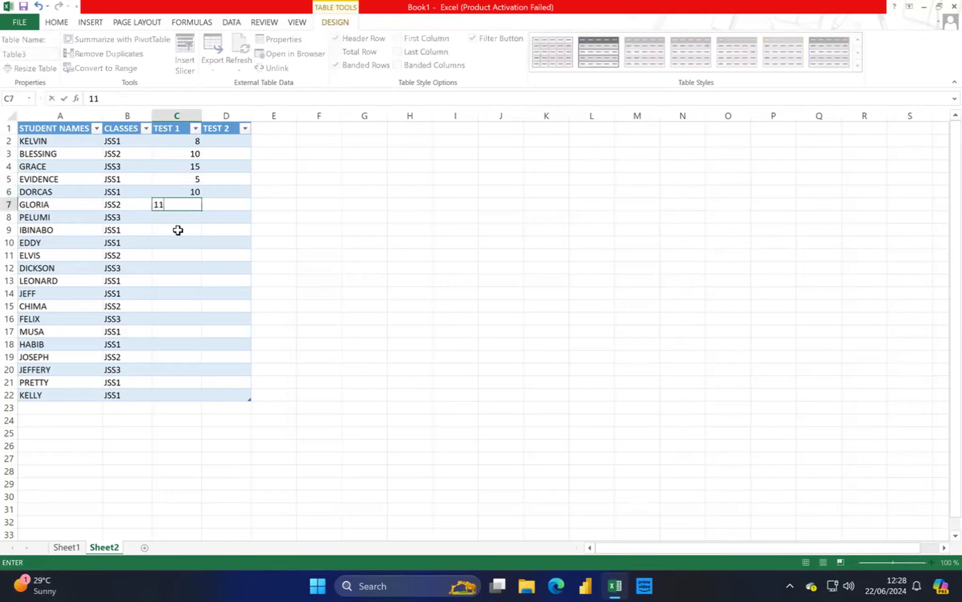
{"action": "left_click", "coordinate": [178, 217]}
{"action": "type", "text": "12"}
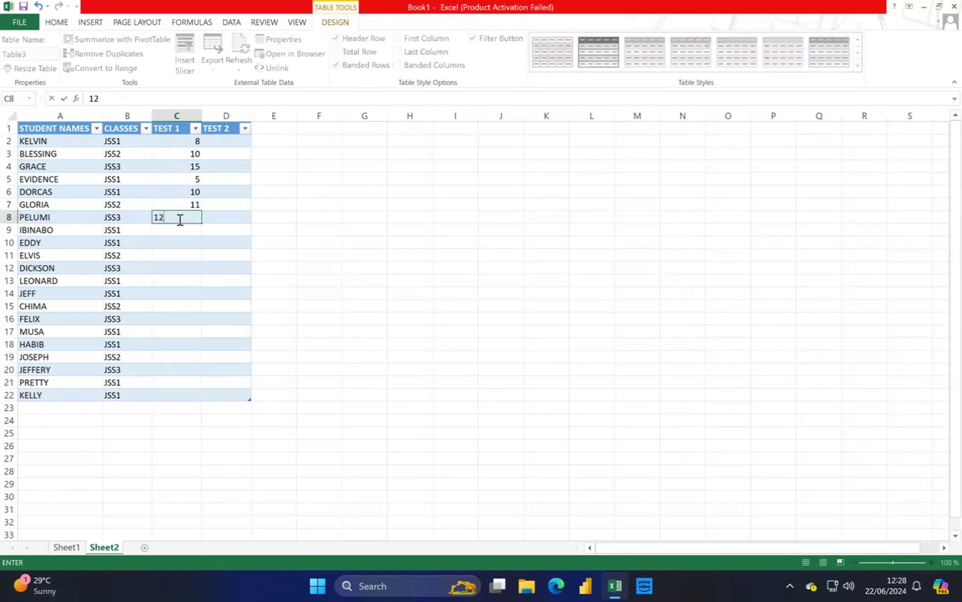
{"action": "left_click", "coordinate": [180, 230]}
{"action": "type", "text": "10"}
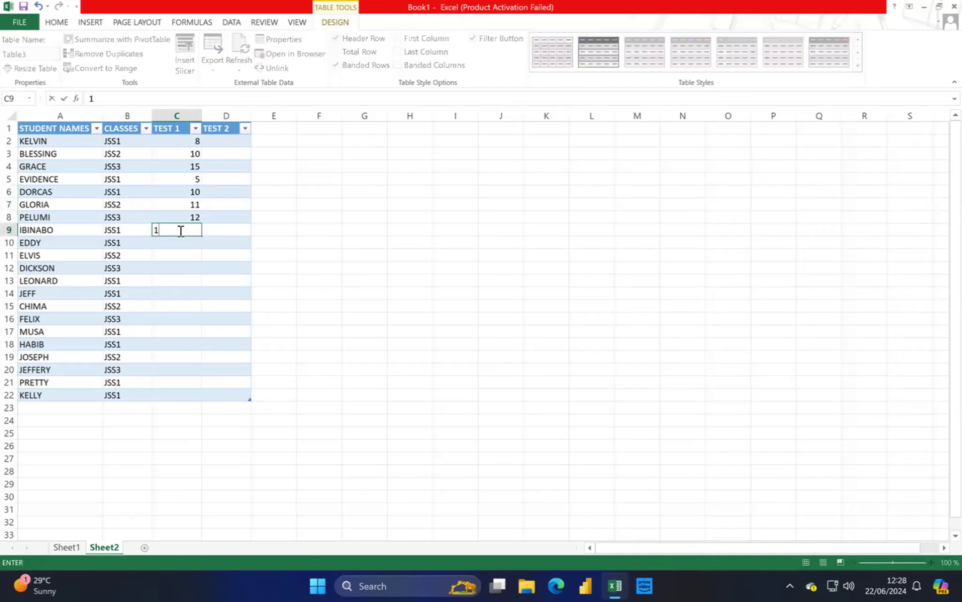
{"action": "left_click", "coordinate": [154, 240]}
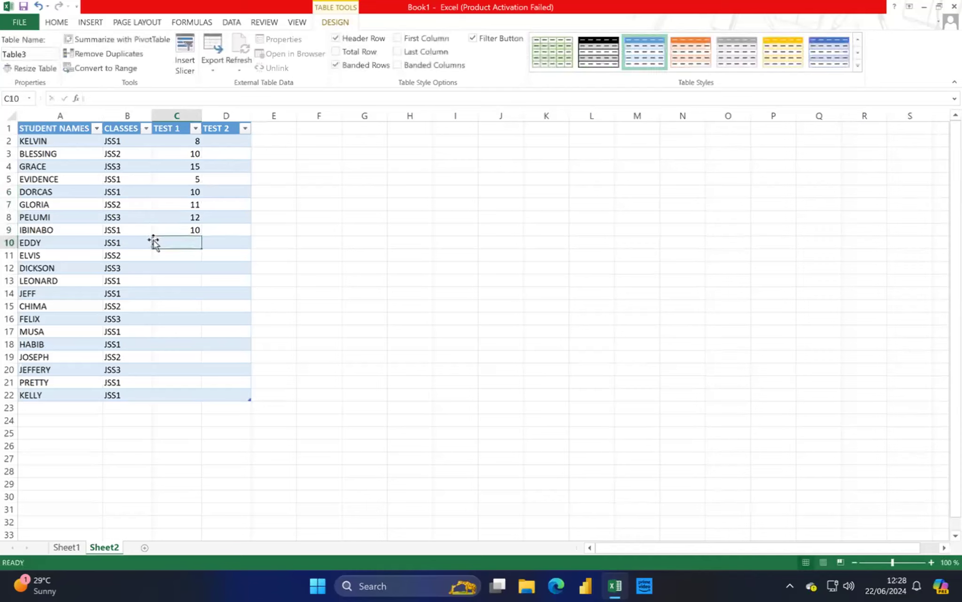
Step: Enter the next TEST 1 scores 12, 13, 14, 15, 14 down to row 15
{"action": "type", "text": "12"}
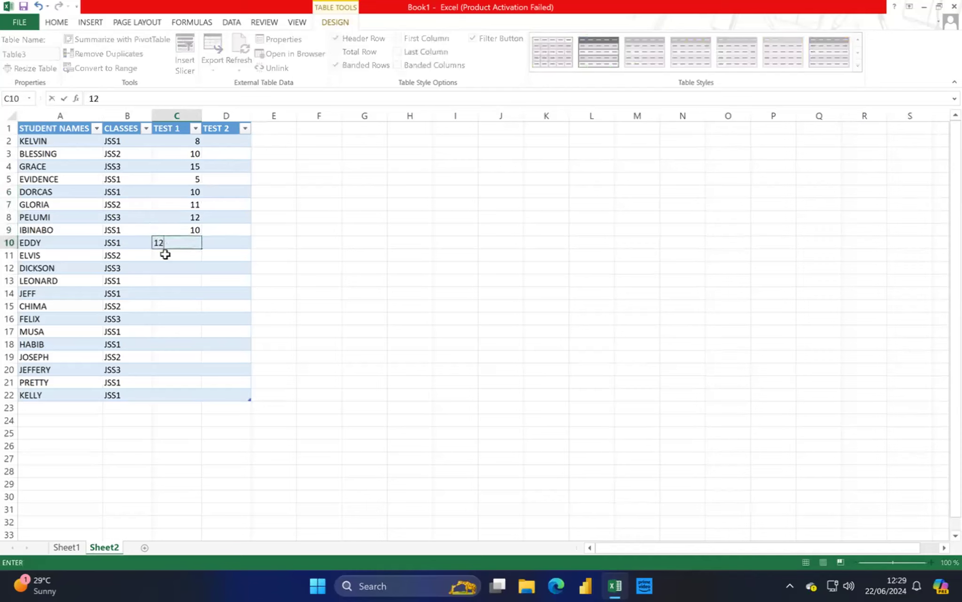
{"action": "left_click", "coordinate": [167, 268]}
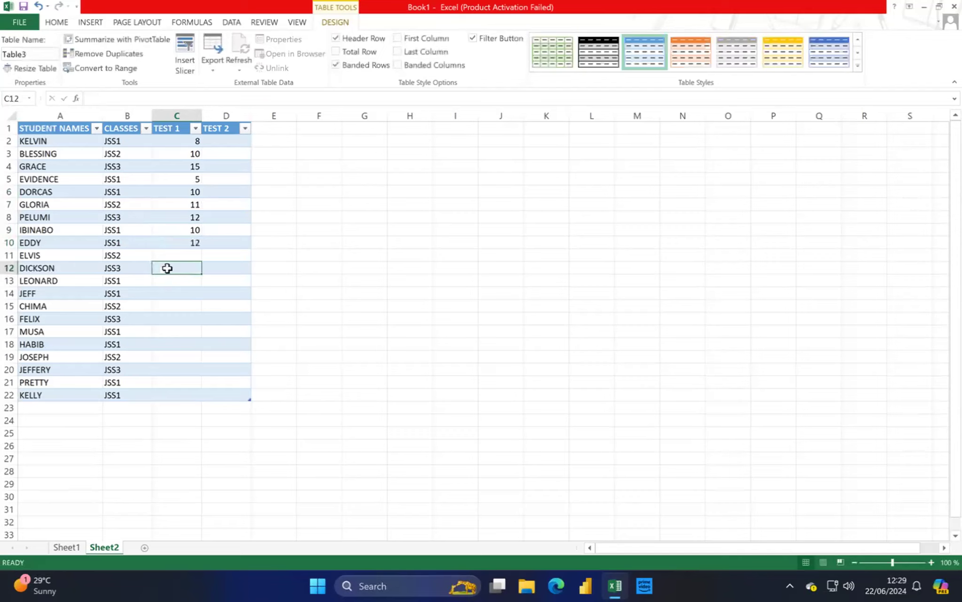
{"action": "type", "text": "13"}
{"action": "left_click", "coordinate": [181, 256]}
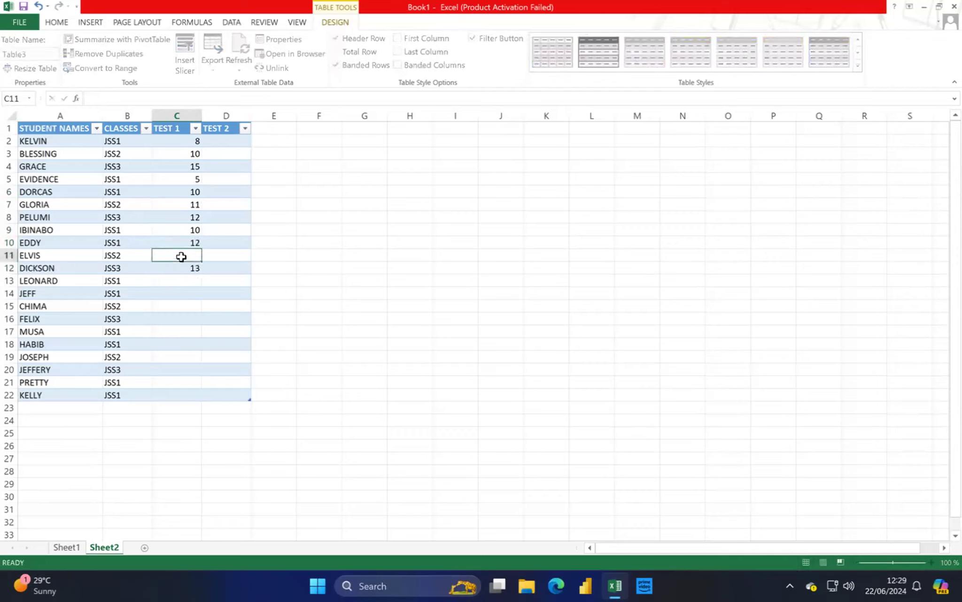
{"action": "type", "text": "14"}
{"action": "left_click", "coordinate": [182, 280]}
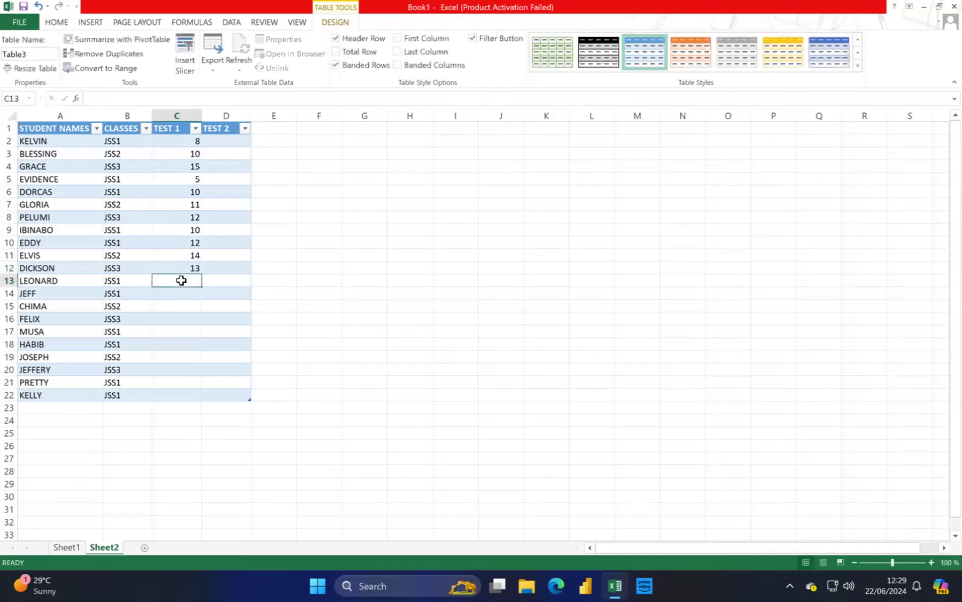
{"action": "type", "text": "1"}
{"action": "key", "text": "BackSpace"}
{"action": "type", "text": "15"}
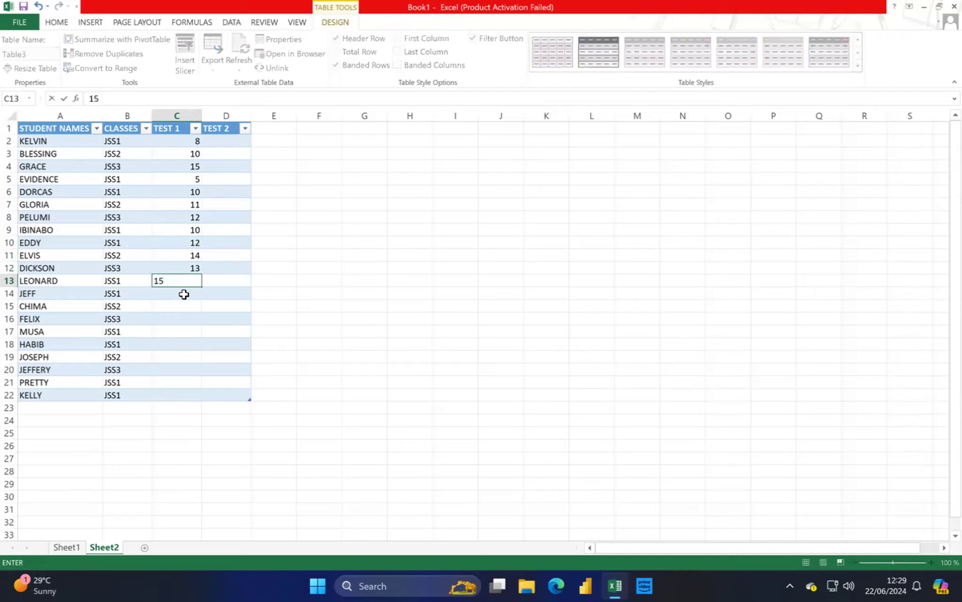
{"action": "left_click", "coordinate": [184, 294]}
{"action": "type", "text": "14"}
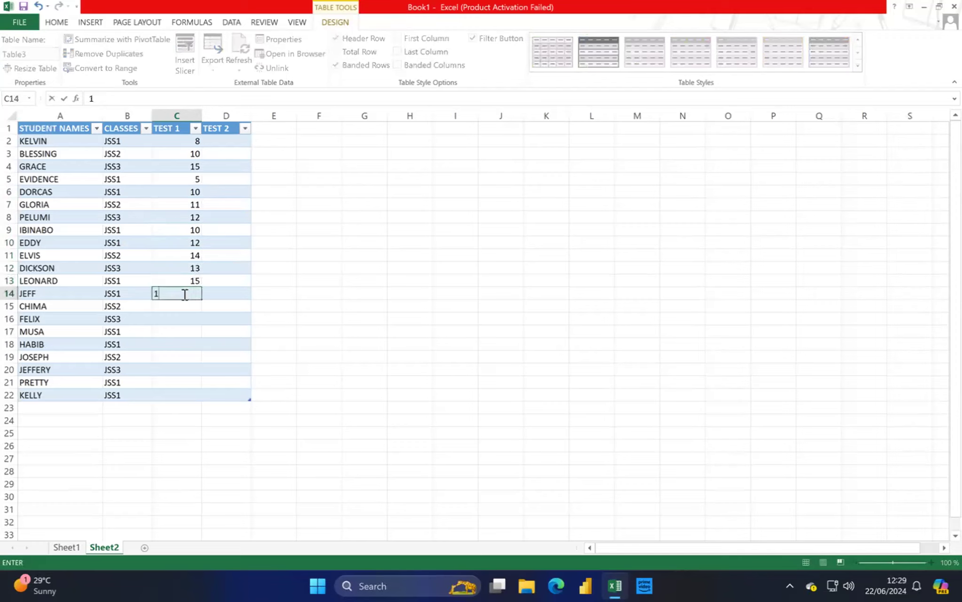
{"action": "left_click", "coordinate": [184, 305]}
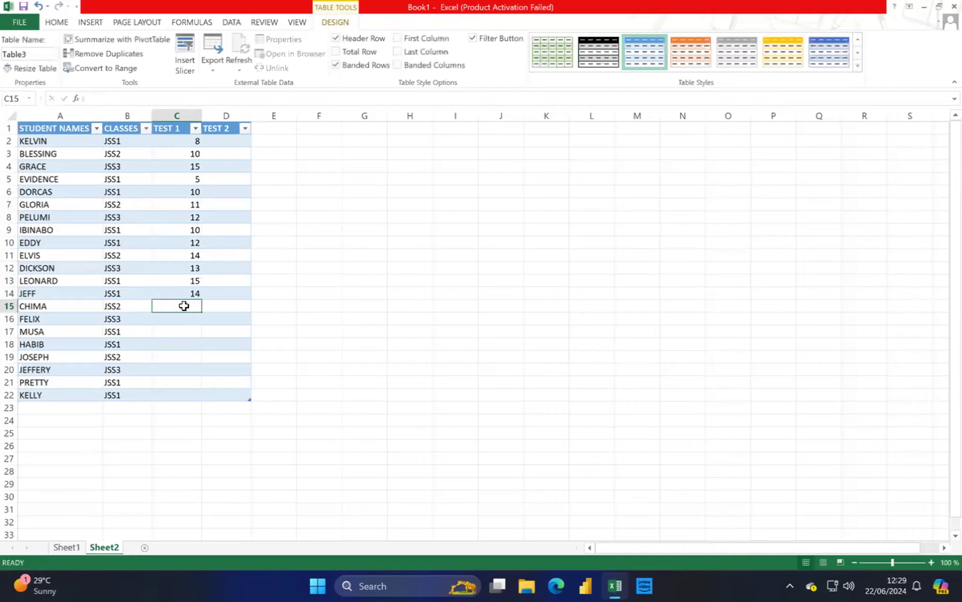
Step: Enter TEST 1 scores 12, 10 and 11 in the following rows
{"action": "type", "text": "12"}
{"action": "left_click", "coordinate": [183, 321]}
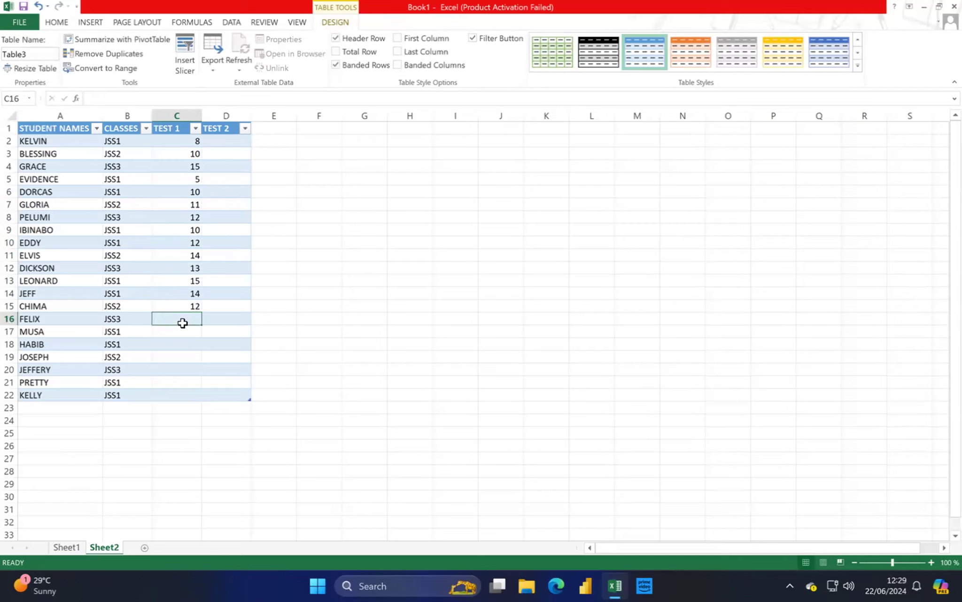
{"action": "type", "text": "10"}
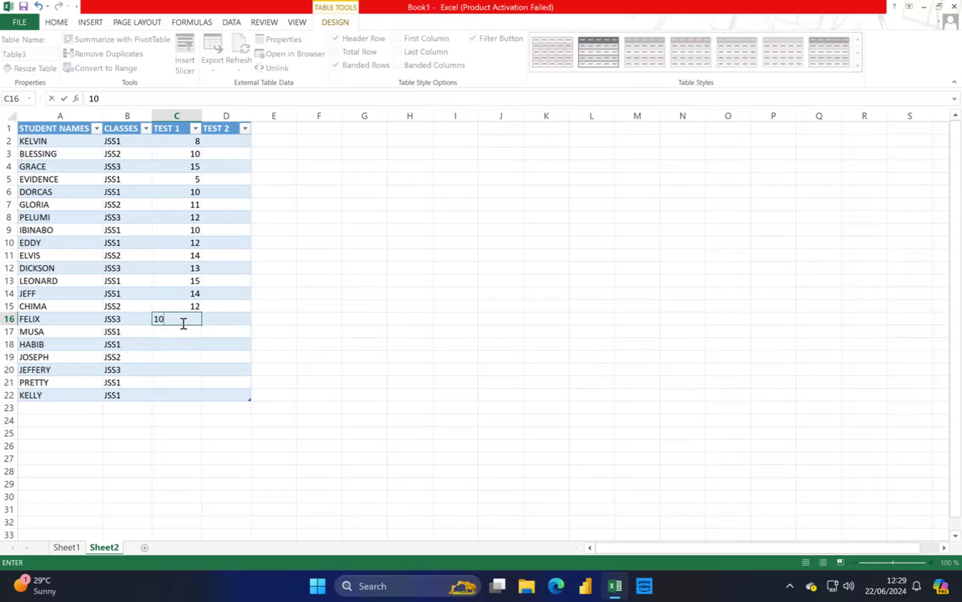
{"action": "key", "text": "ctrl+Return"}
{"action": "left_click", "coordinate": [184, 334]}
{"action": "type", "text": "11"}
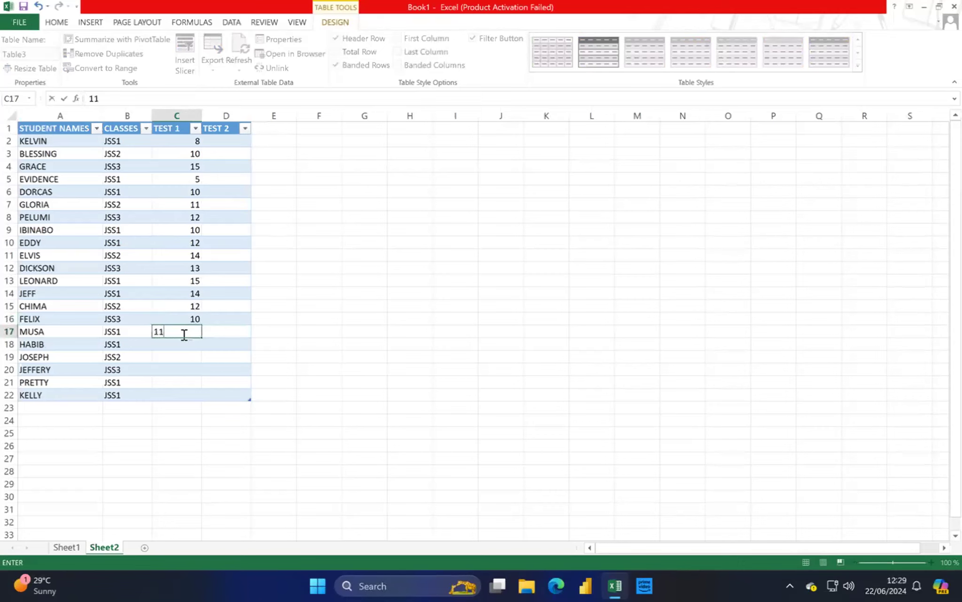
{"action": "left_click", "coordinate": [181, 348]}
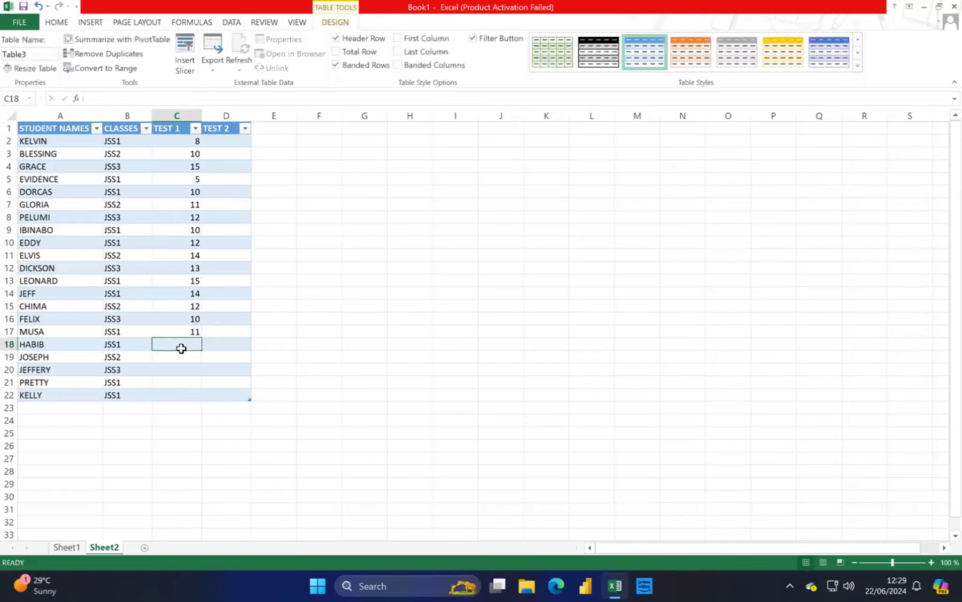
Step: Enter the last TEST 1 scores 15, 15, 14, 14 through KELLY's row
{"action": "type", "text": "15"}
{"action": "left_click", "coordinate": [178, 357]}
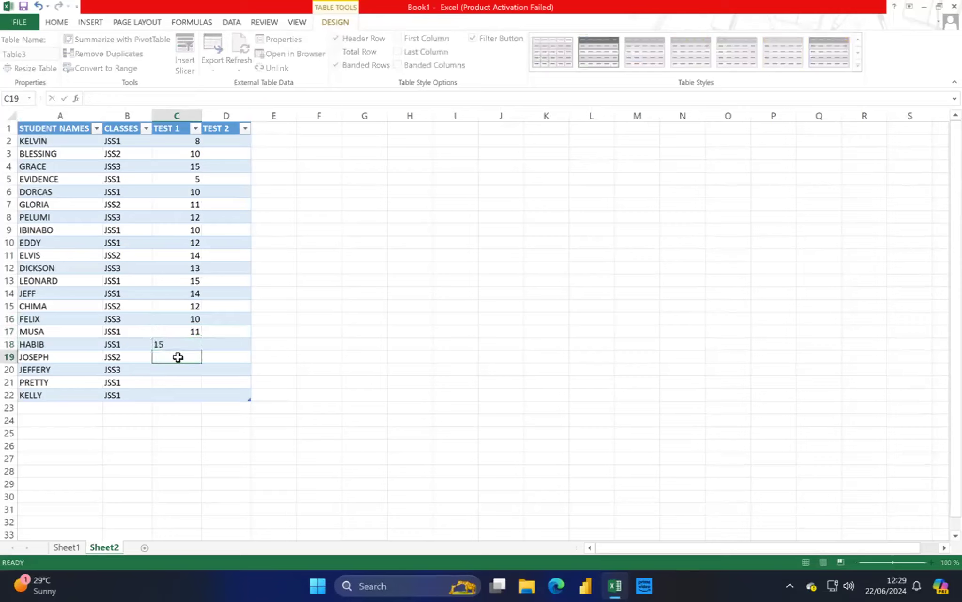
{"action": "type", "text": "15"}
{"action": "left_click", "coordinate": [178, 369]}
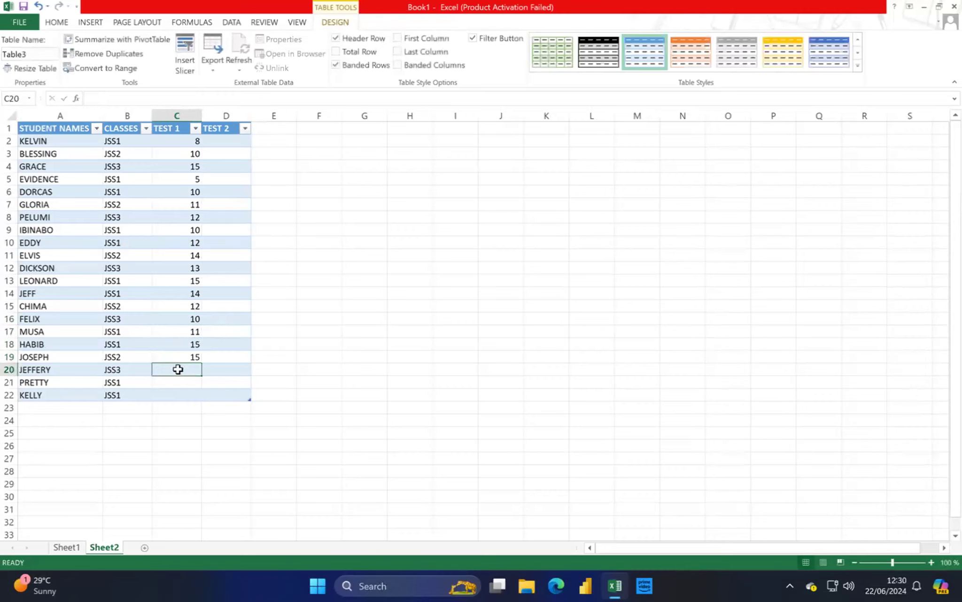
{"action": "type", "text": "14"}
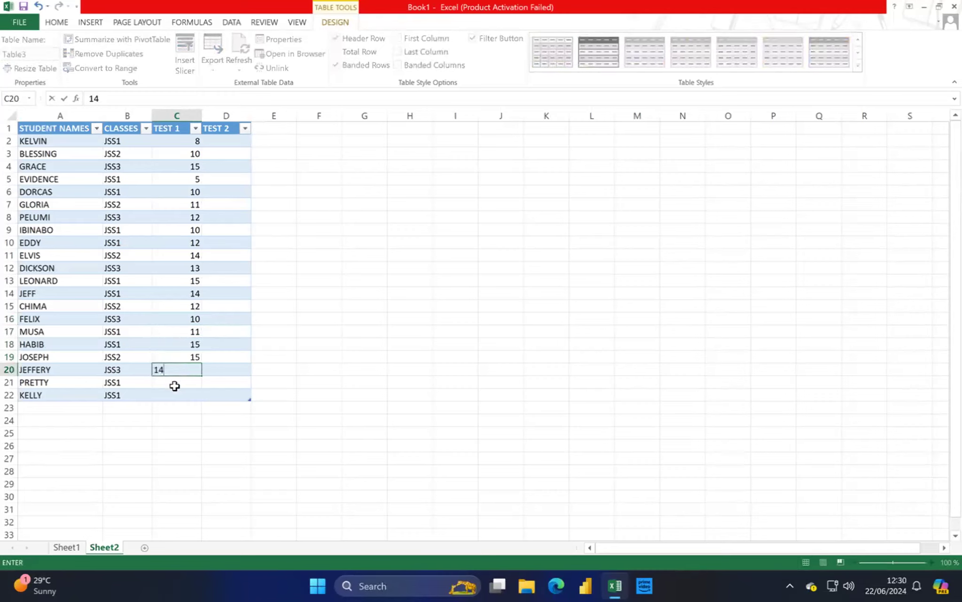
{"action": "left_click", "coordinate": [174, 386]}
{"action": "type", "text": "1"}
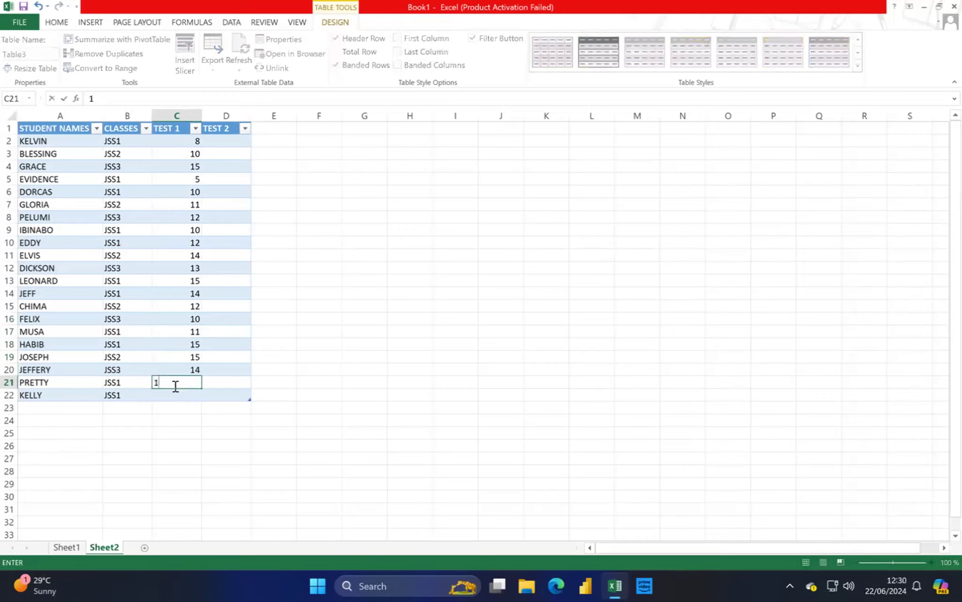
{"action": "type", "text": "4"}
{"action": "left_click", "coordinate": [175, 394]}
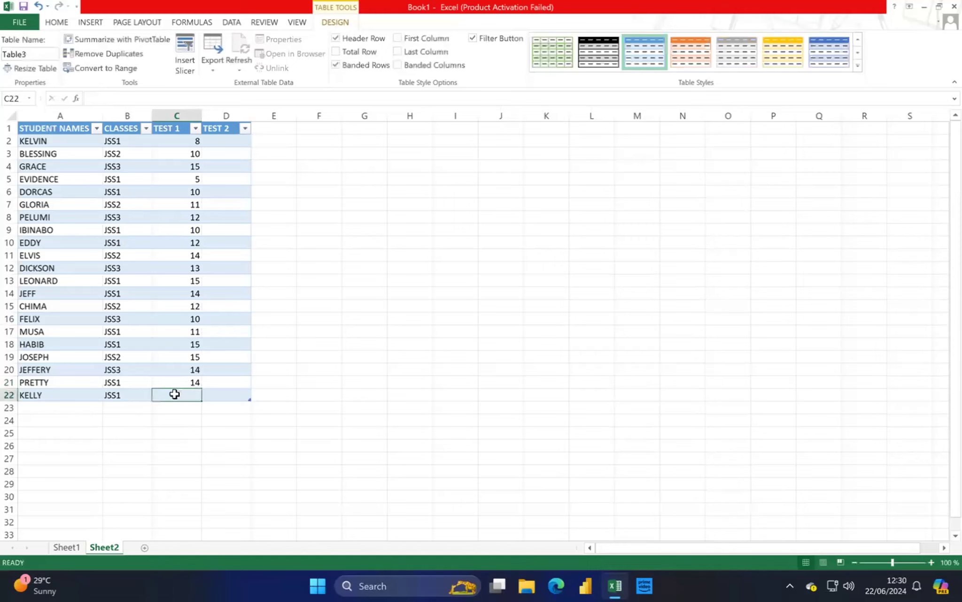
{"action": "type", "text": "14"}
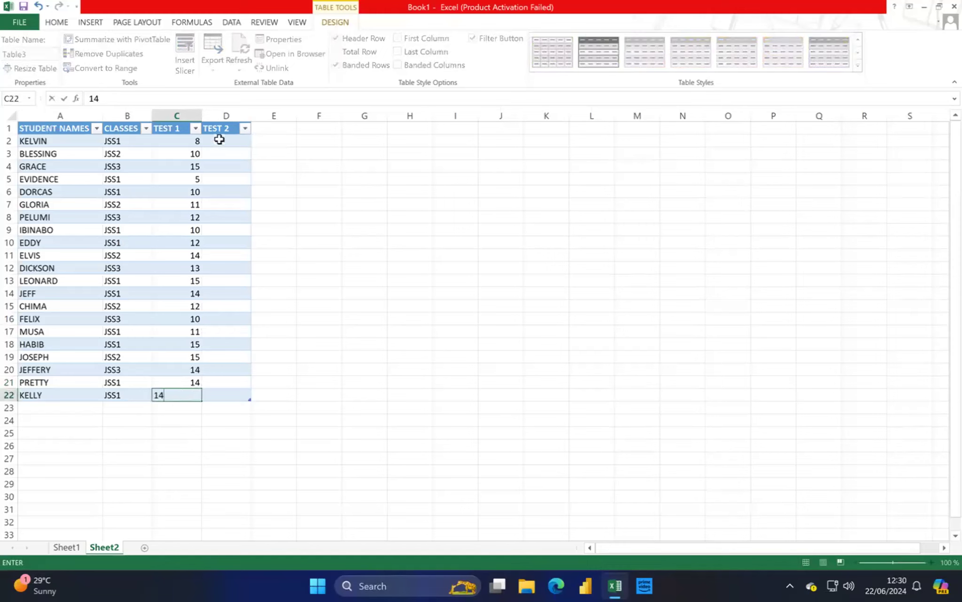
{"action": "left_click", "coordinate": [219, 139]}
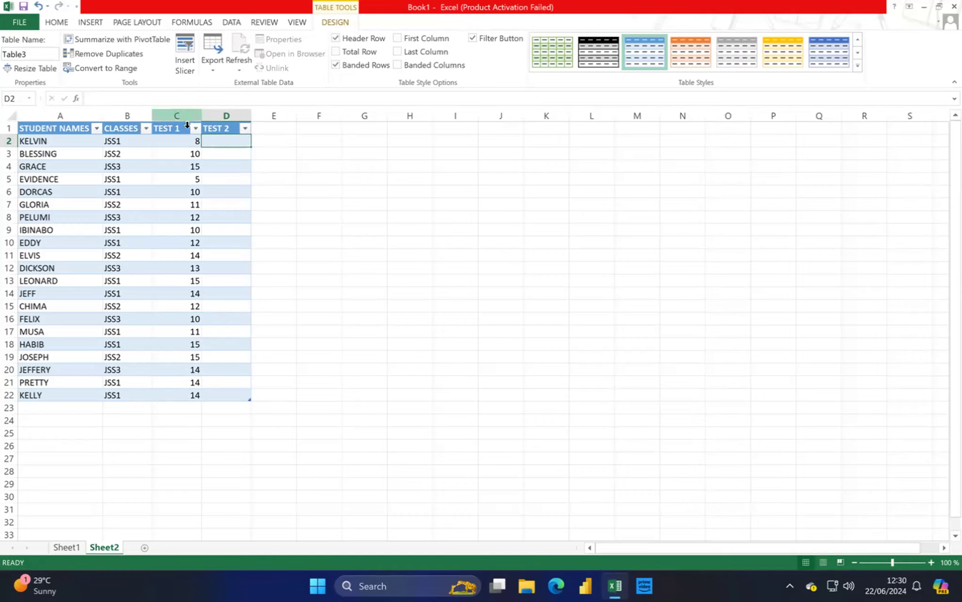
Step: Turn cells E1:F22 beside the student table into a new table
{"action": "left_click_drag", "start_coordinate": [265, 132], "coordinate": [322, 397]}
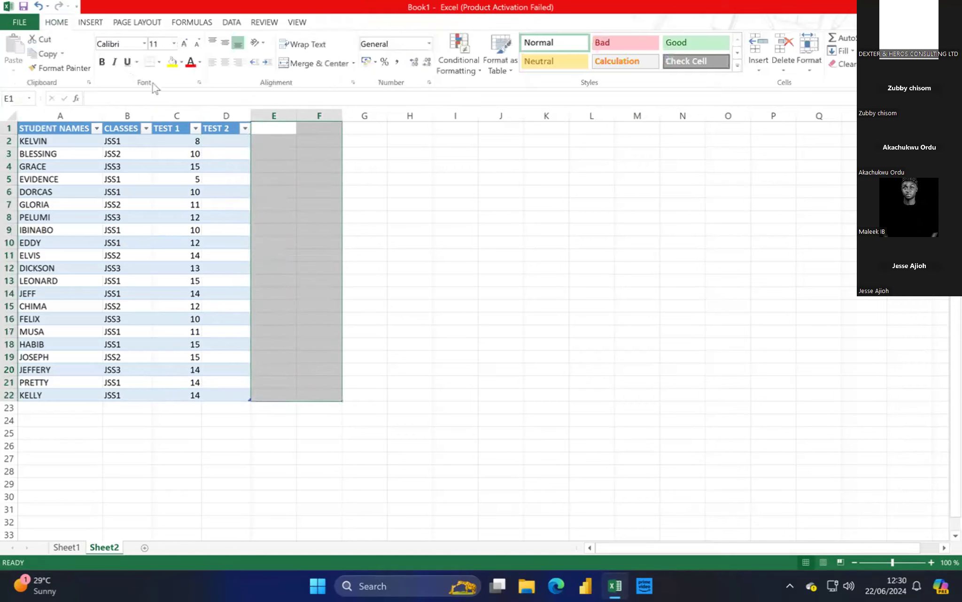
{"action": "left_click", "coordinate": [87, 24]}
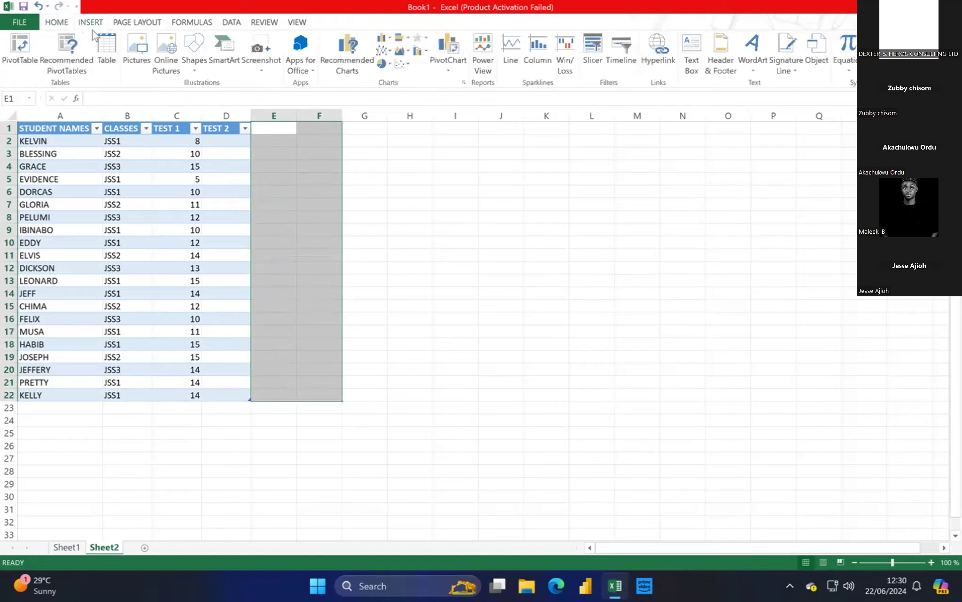
{"action": "left_click", "coordinate": [108, 49]}
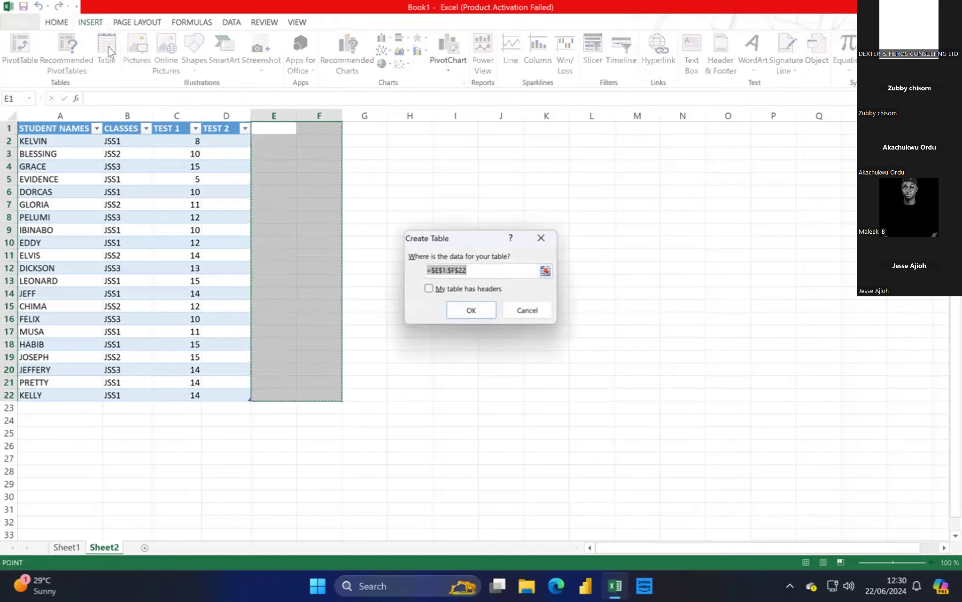
{"action": "left_click", "coordinate": [489, 313]}
{"action": "left_click", "coordinate": [439, 219]}
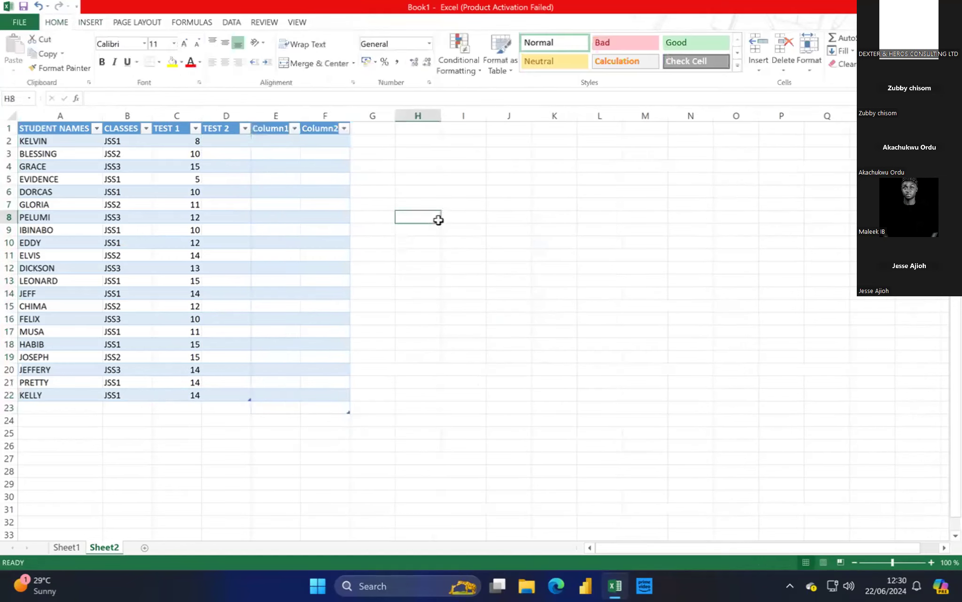
Step: Rename the new Column1 and Column2 headers to EXAM and GRADE
{"action": "left_click", "coordinate": [266, 132]}
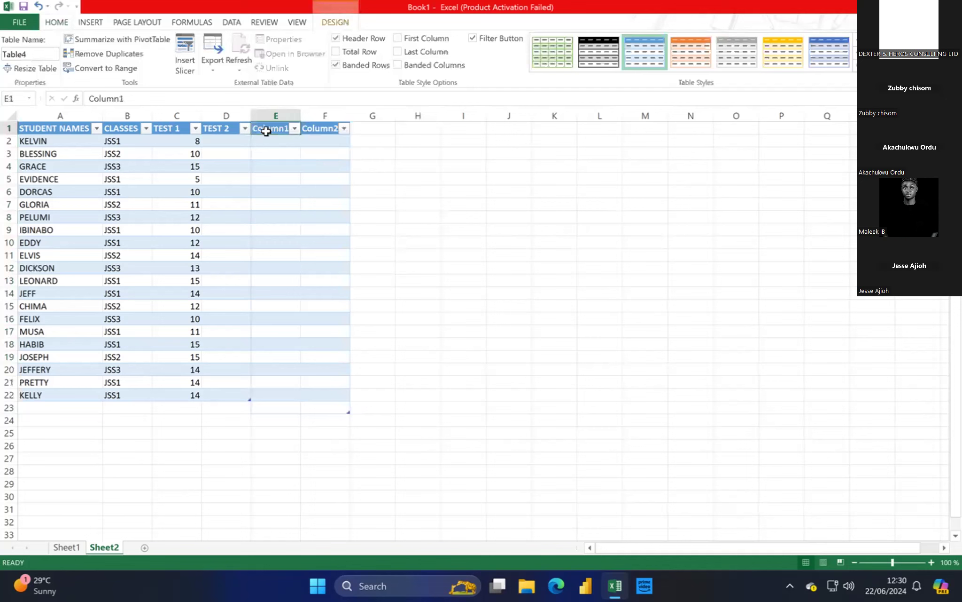
{"action": "type", "text": "EXA"}
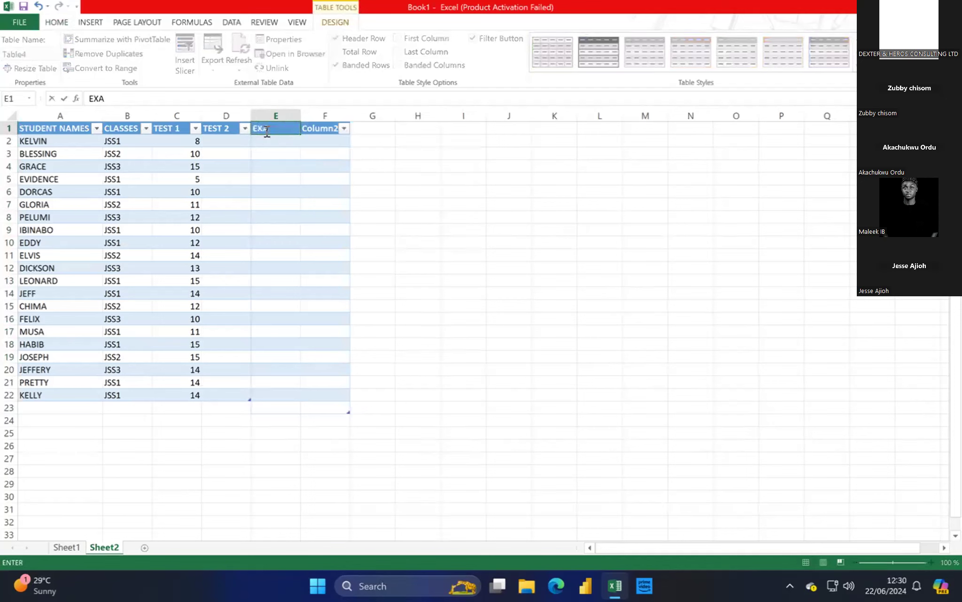
{"action": "type", "text": "MIA="}
{"action": "key", "text": "BackSpace"}
{"action": "key", "text": "BackSpace"}
{"action": "left_click", "coordinate": [234, 143]}
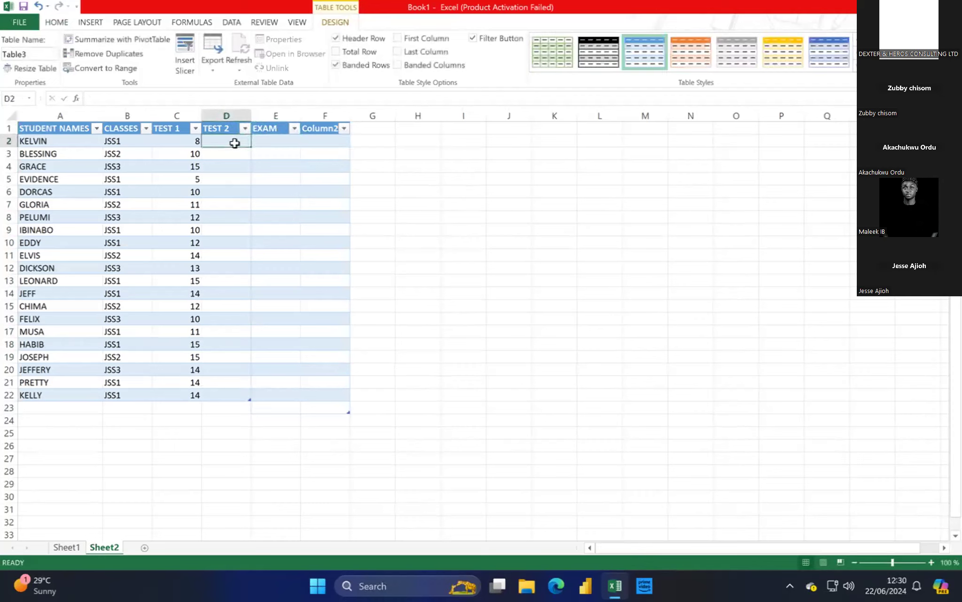
{"action": "left_click", "coordinate": [329, 128]}
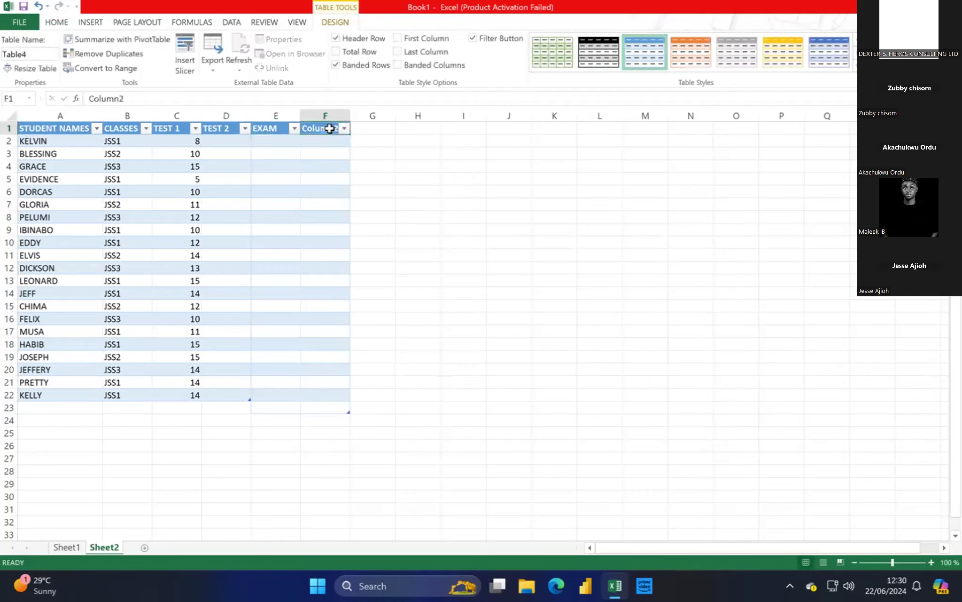
{"action": "type", "text": "GRADE"}
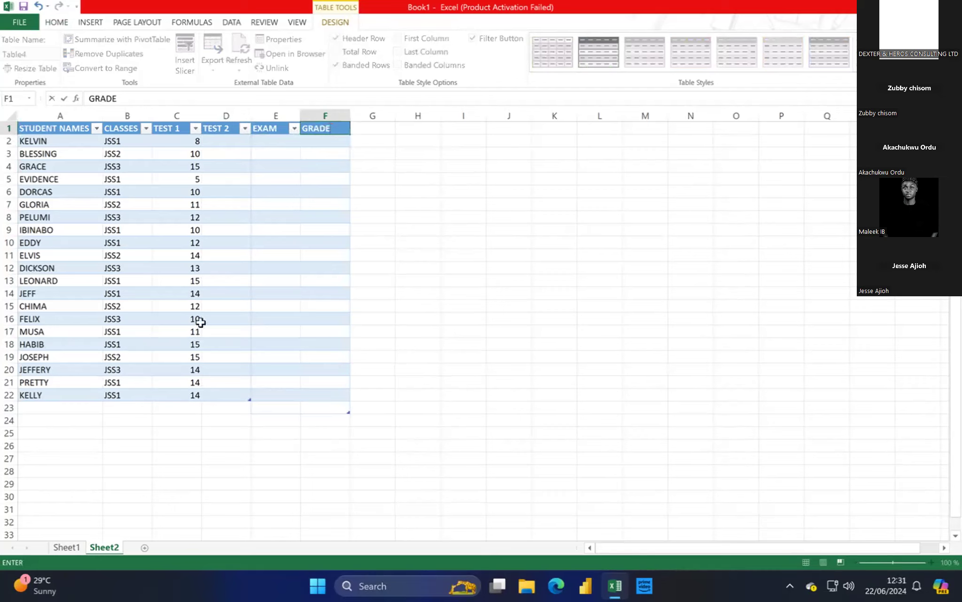
Step: Change the column F header from GRADE to TOTAL
{"action": "left_click", "coordinate": [235, 146]}
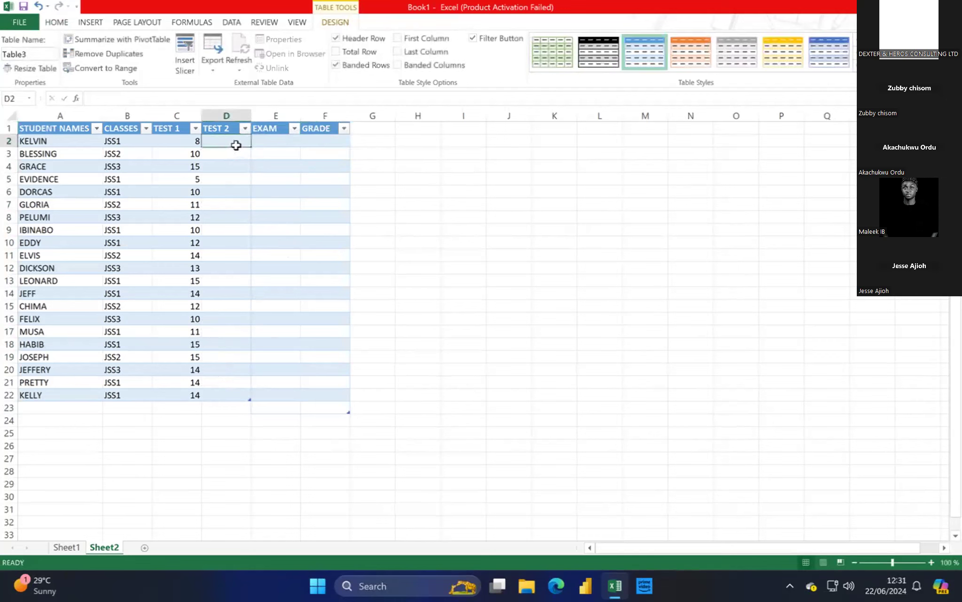
{"action": "left_click", "coordinate": [333, 132]}
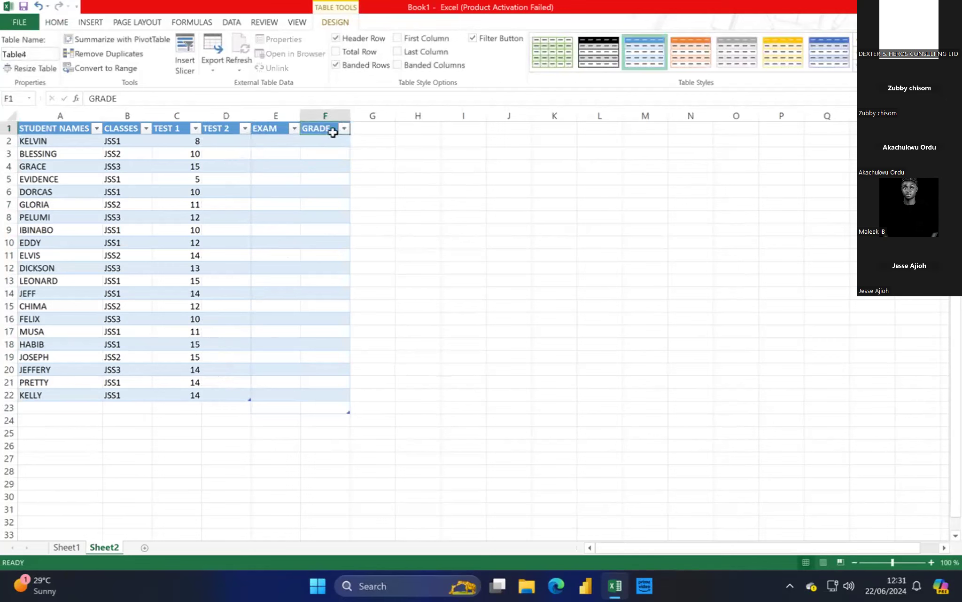
{"action": "type", "text": "TOTAL"}
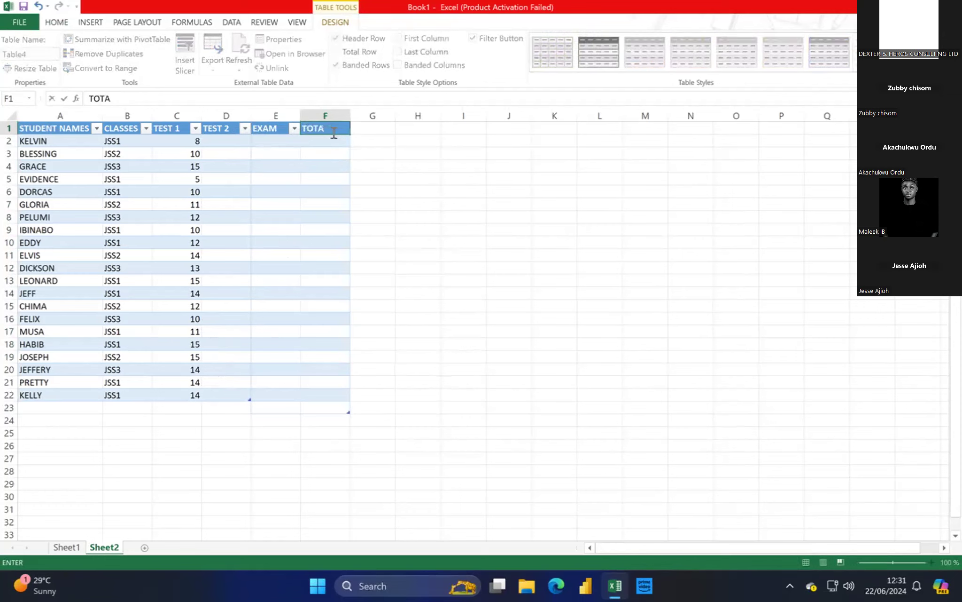
{"action": "left_click", "coordinate": [374, 133]}
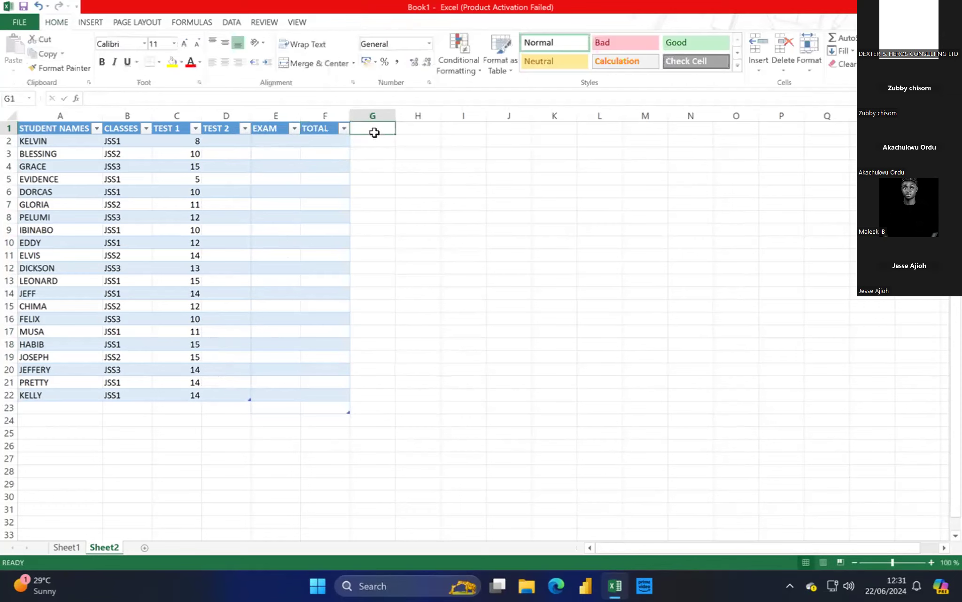
Step: Make G1:G22 a table and head its column GRADE
{"action": "left_click_drag", "start_coordinate": [373, 129], "coordinate": [380, 395]}
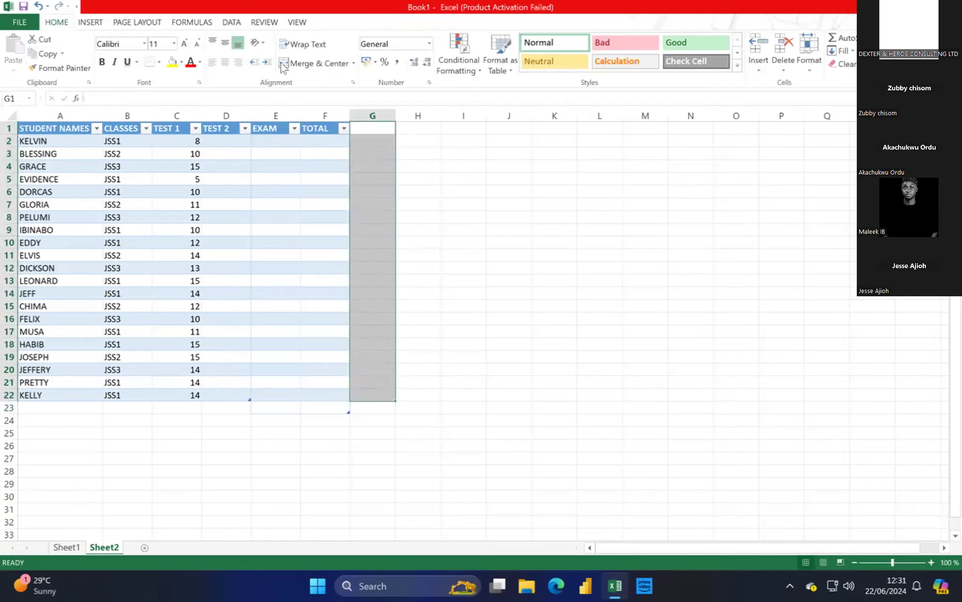
{"action": "left_click", "coordinate": [87, 23]}
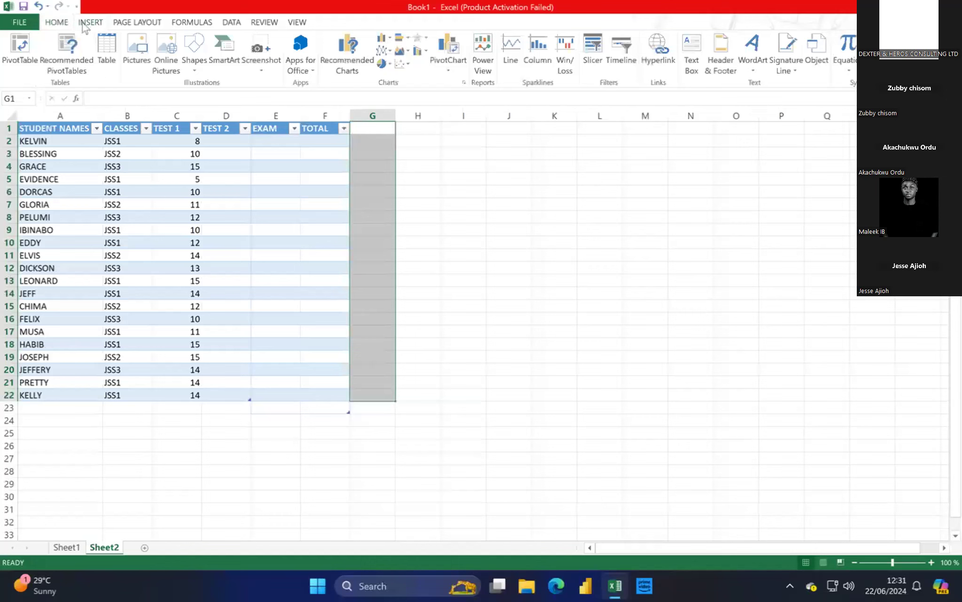
{"action": "left_click", "coordinate": [107, 51]}
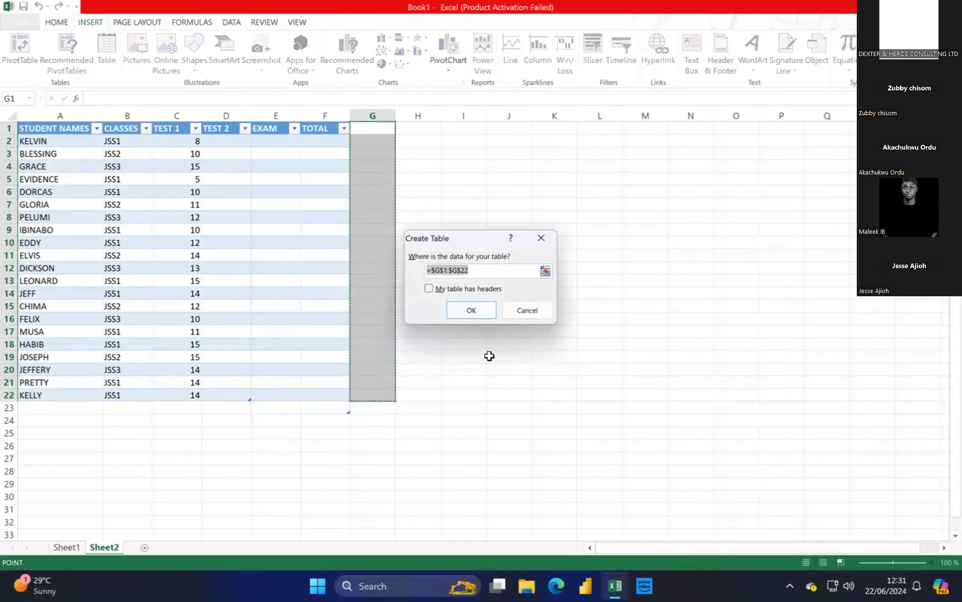
{"action": "left_click", "coordinate": [487, 314]}
{"action": "left_click", "coordinate": [487, 317]}
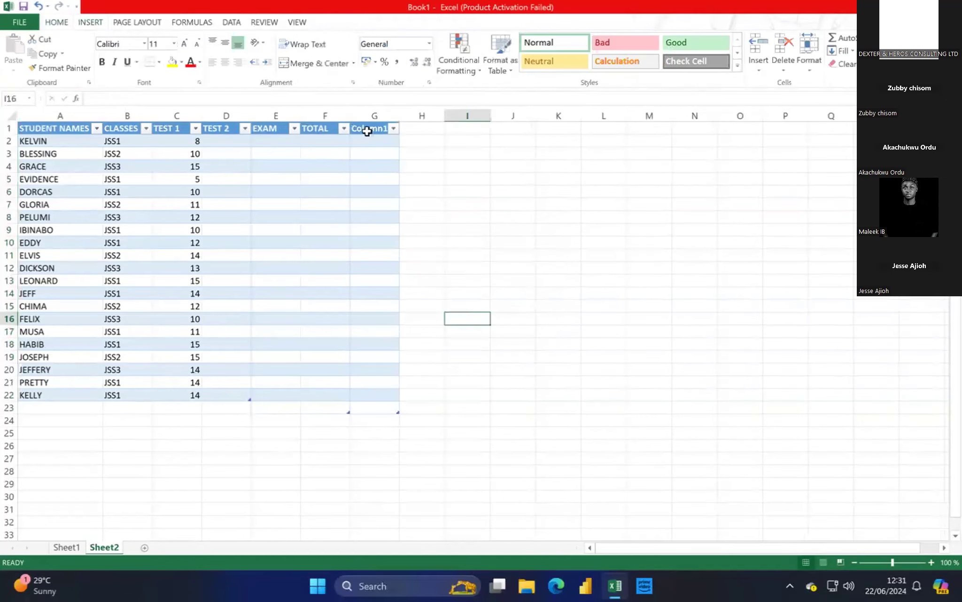
{"action": "left_click", "coordinate": [367, 131]}
{"action": "type", "text": "GRAD"}
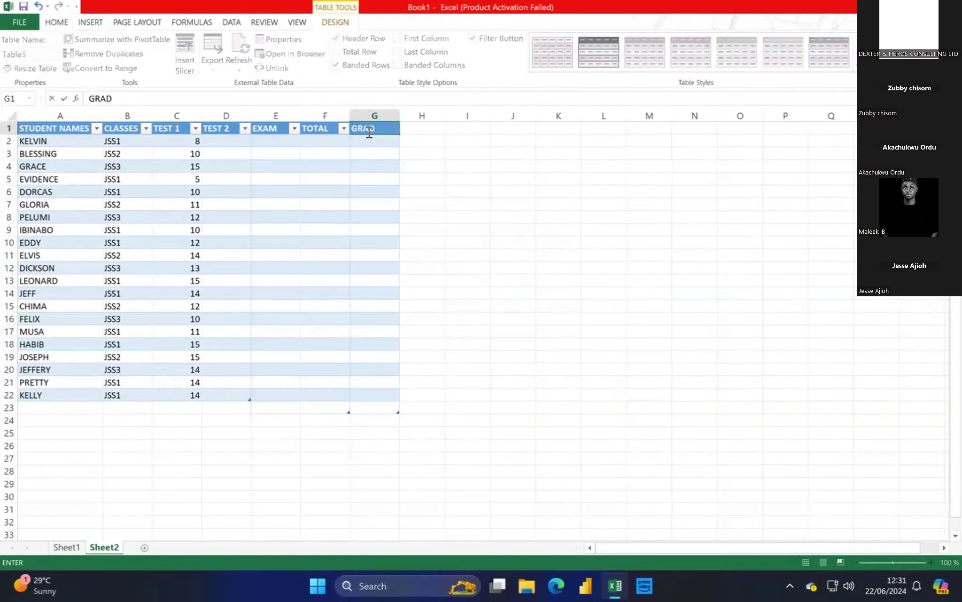
{"action": "type", "text": "E"}
{"action": "left_click", "coordinate": [240, 141]}
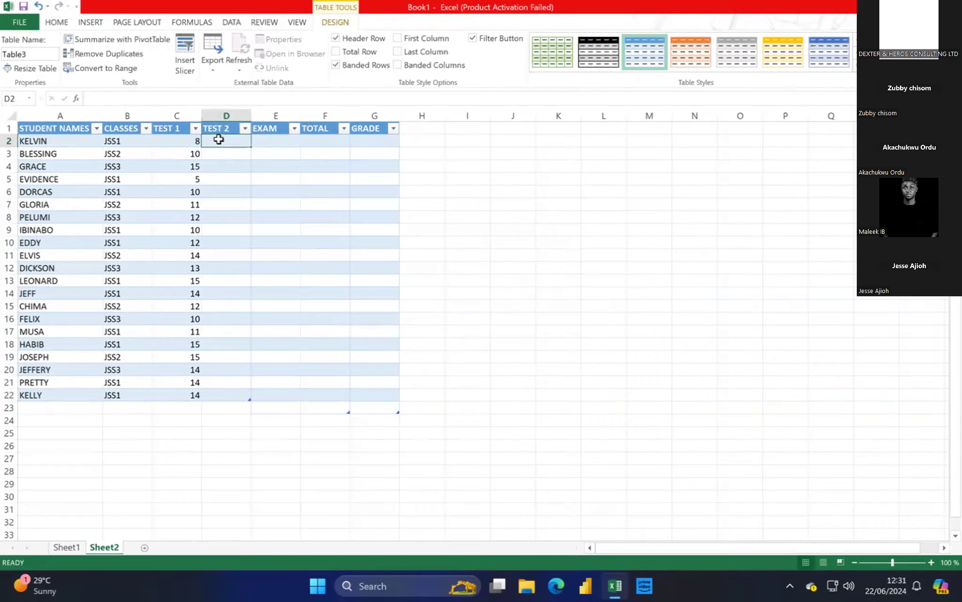
Step: Enter TEST 2 scores 10, 12, 13, 10, 11, 12, 14, 15 in D2 through D9
{"action": "type", "text": "10"}
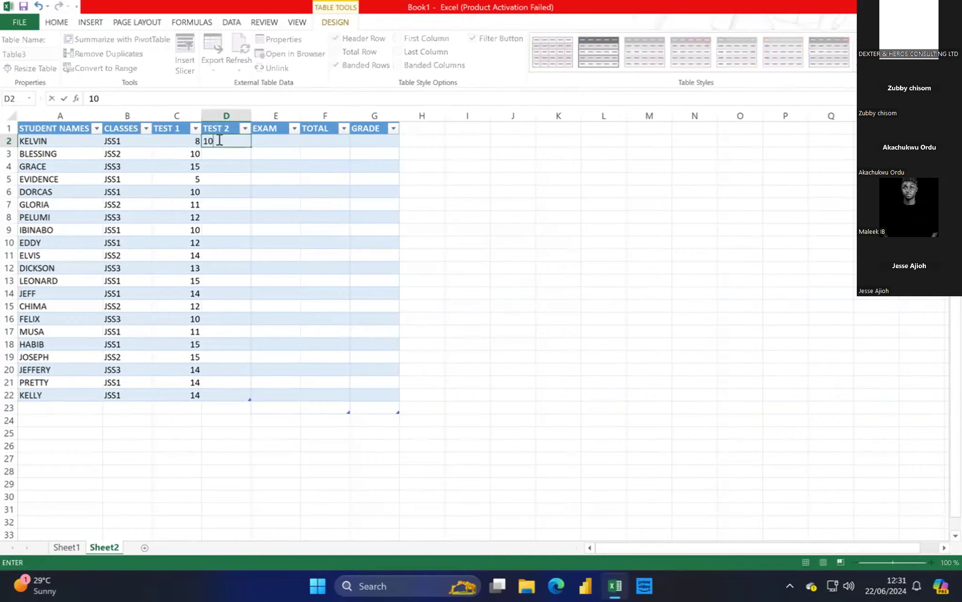
{"action": "left_click", "coordinate": [217, 150]}
{"action": "type", "text": "12"}
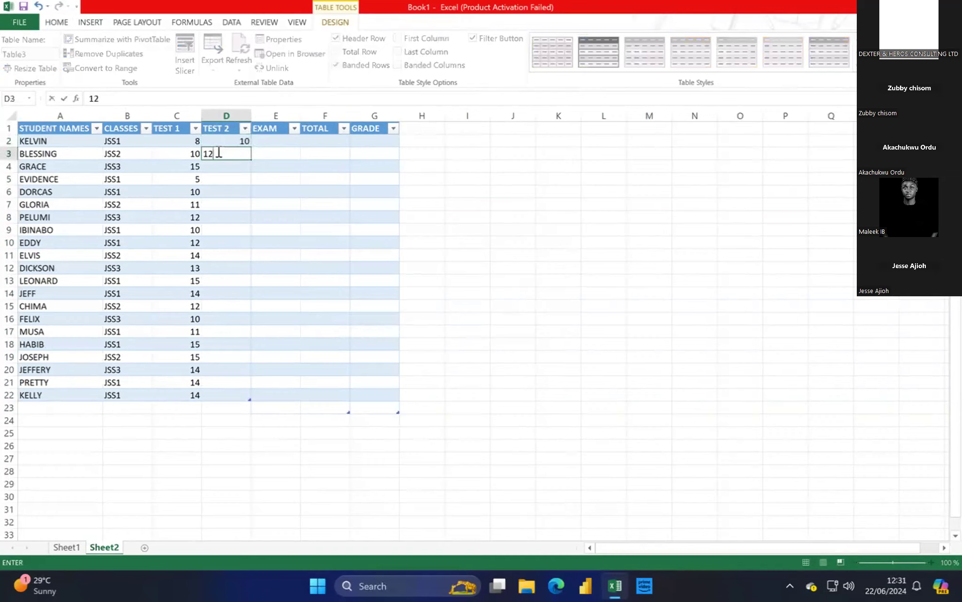
{"action": "left_click", "coordinate": [222, 164]}
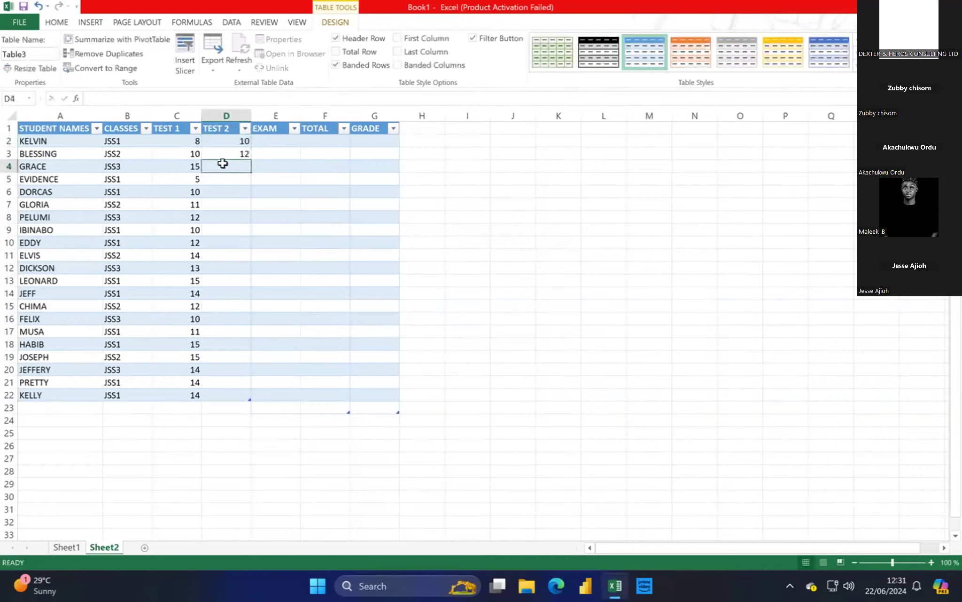
{"action": "type", "text": "13"}
{"action": "left_click", "coordinate": [226, 178]}
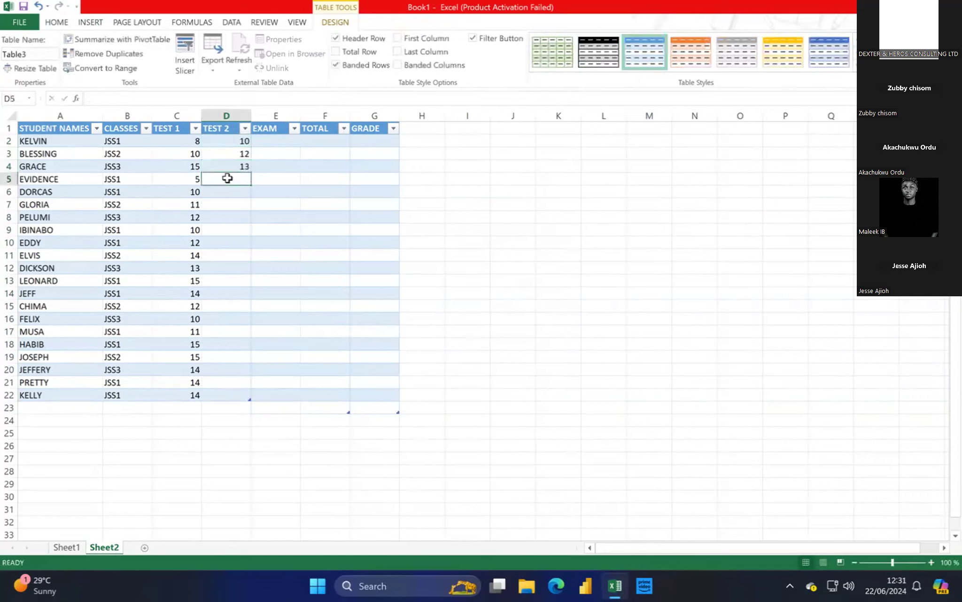
{"action": "type", "text": "10"}
{"action": "key", "text": "BackSpace"}
{"action": "type", "text": "0"}
{"action": "left_click", "coordinate": [228, 191]}
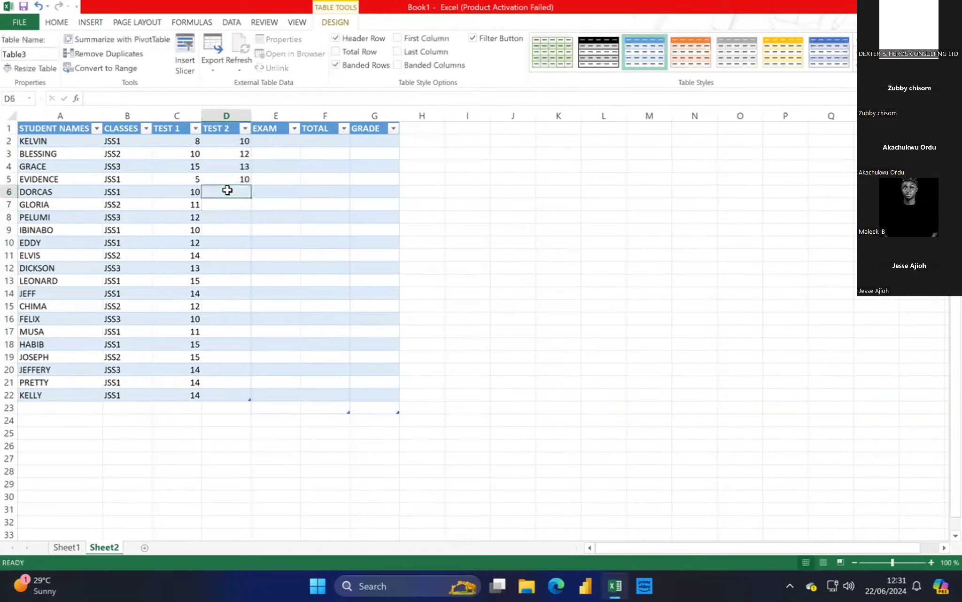
{"action": "type", "text": "11"}
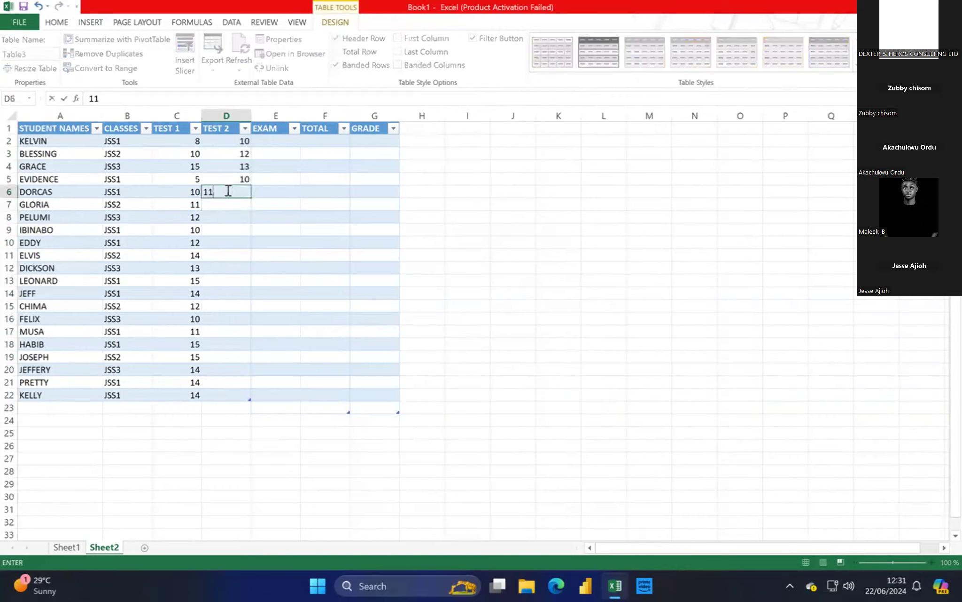
{"action": "left_click", "coordinate": [227, 204]}
{"action": "type", "text": "12"}
{"action": "left_click", "coordinate": [229, 217]}
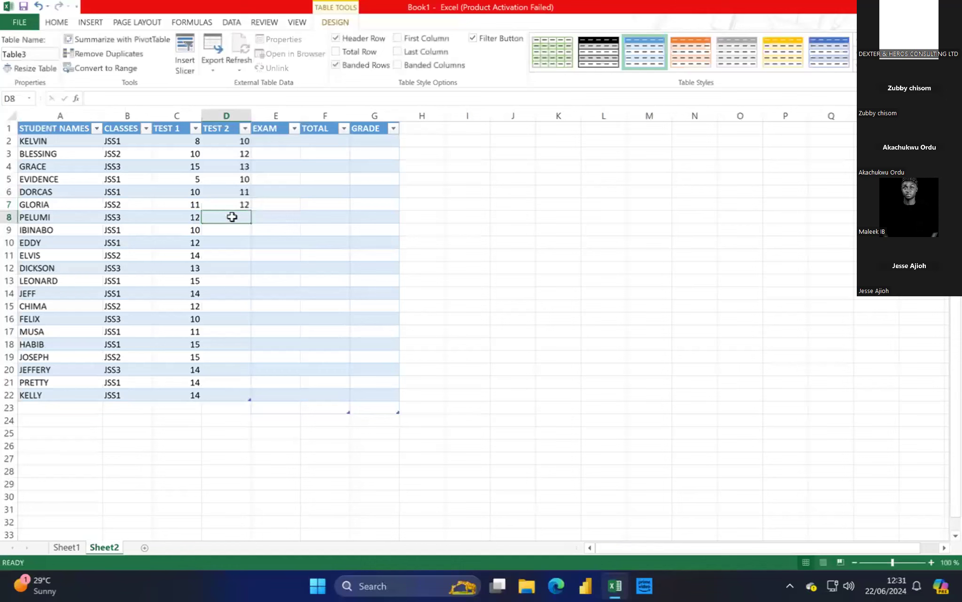
{"action": "type", "text": "14"}
{"action": "left_click", "coordinate": [229, 232]}
{"action": "type", "text": "15"}
{"action": "left_click", "coordinate": [229, 240]}
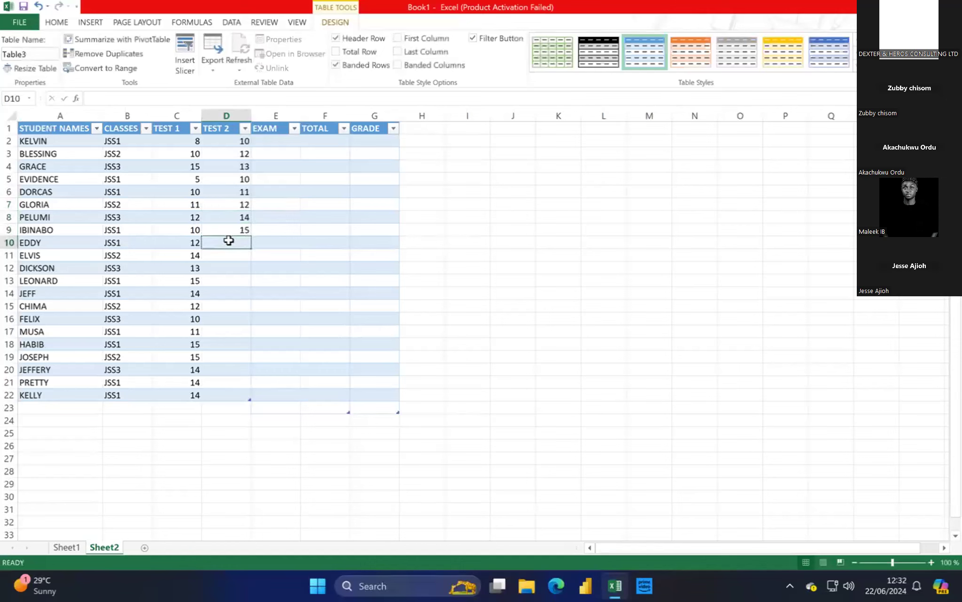
Step: Enter TEST 2 scores 12, 13, 10, 15, 10, 10, 12 in D10 through D16
{"action": "type", "text": "12"}
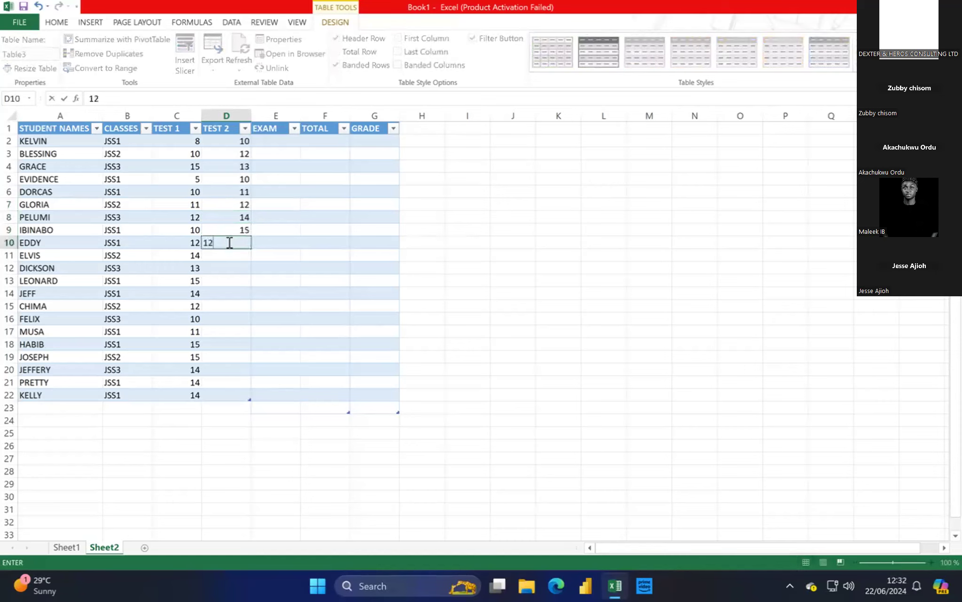
{"action": "left_click", "coordinate": [229, 255]}
{"action": "type", "text": "13"}
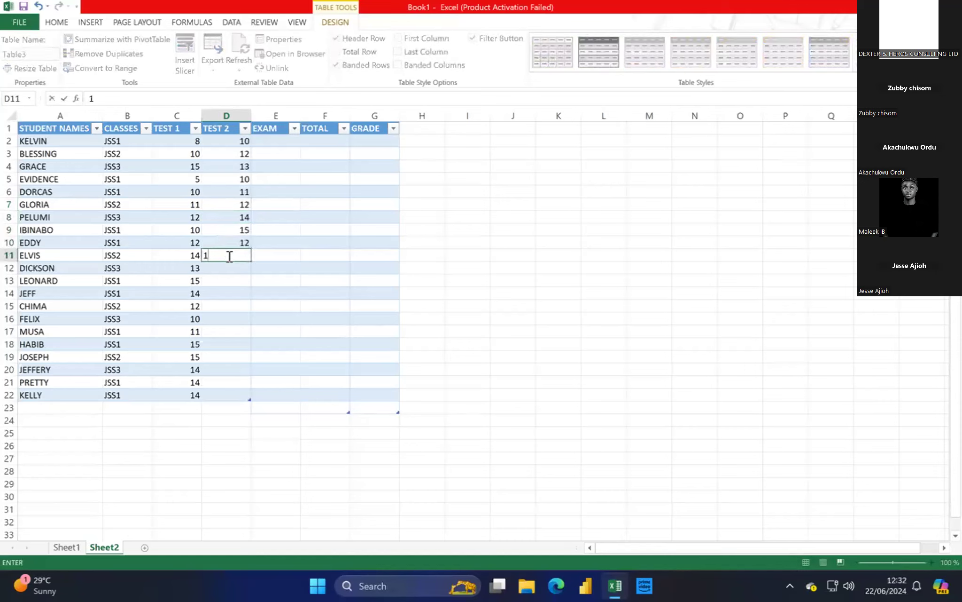
{"action": "left_click", "coordinate": [228, 268]}
{"action": "type", "text": "10"}
{"action": "left_click", "coordinate": [229, 276]}
{"action": "type", "text": "15"}
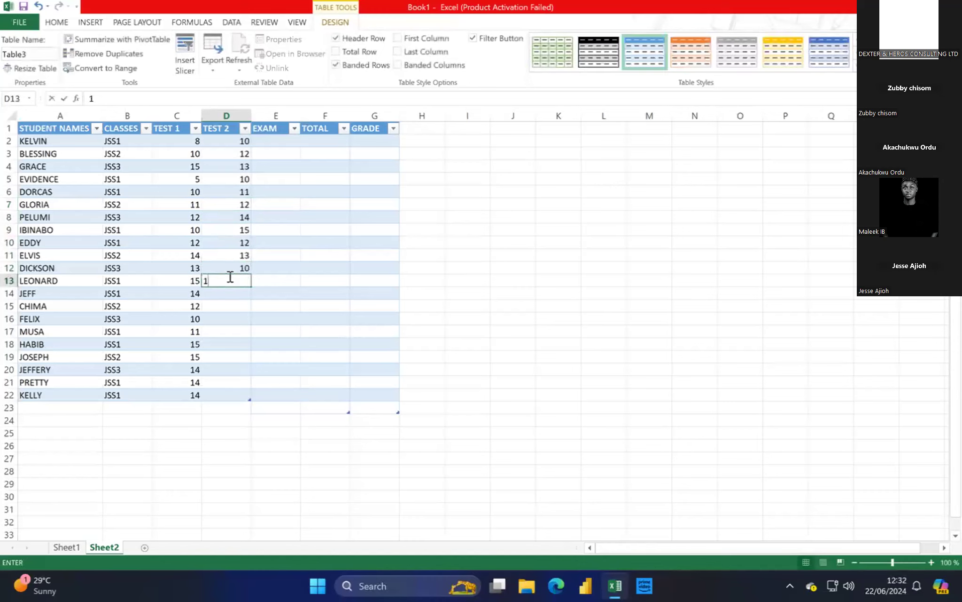
{"action": "left_click", "coordinate": [226, 297]}
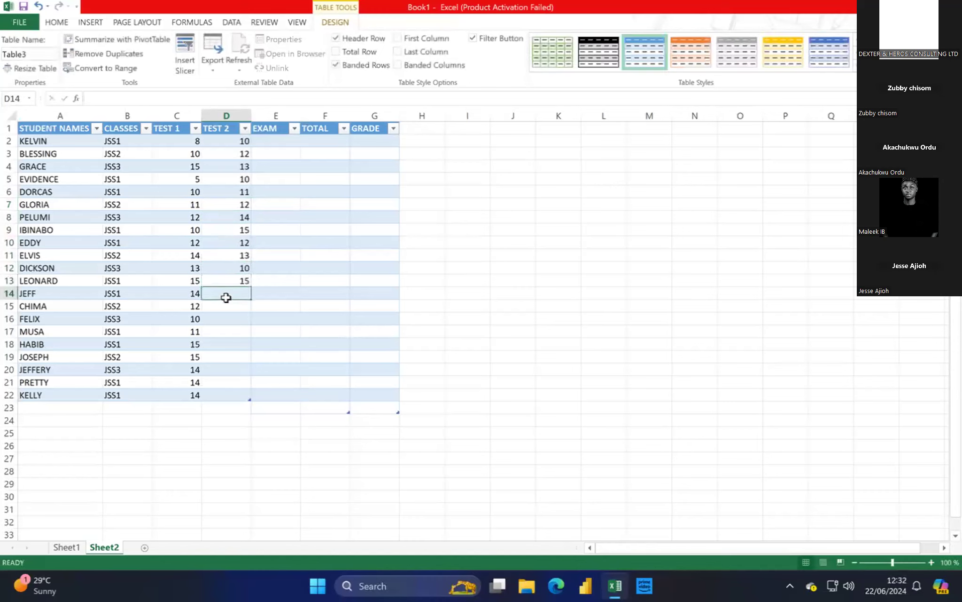
{"action": "type", "text": "10"}
{"action": "left_click", "coordinate": [226, 304]}
{"action": "type", "text": "10"}
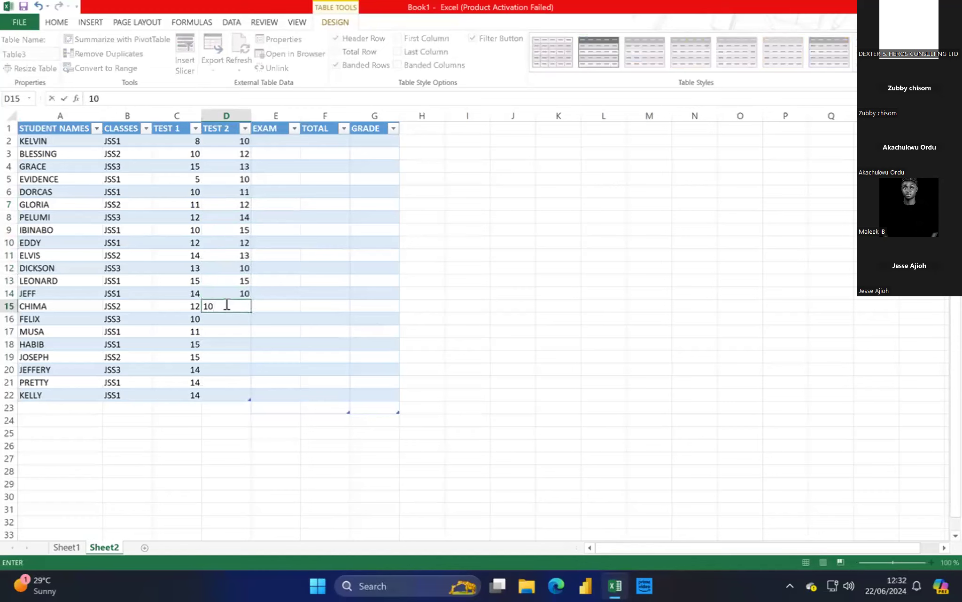
{"action": "left_click", "coordinate": [226, 314]}
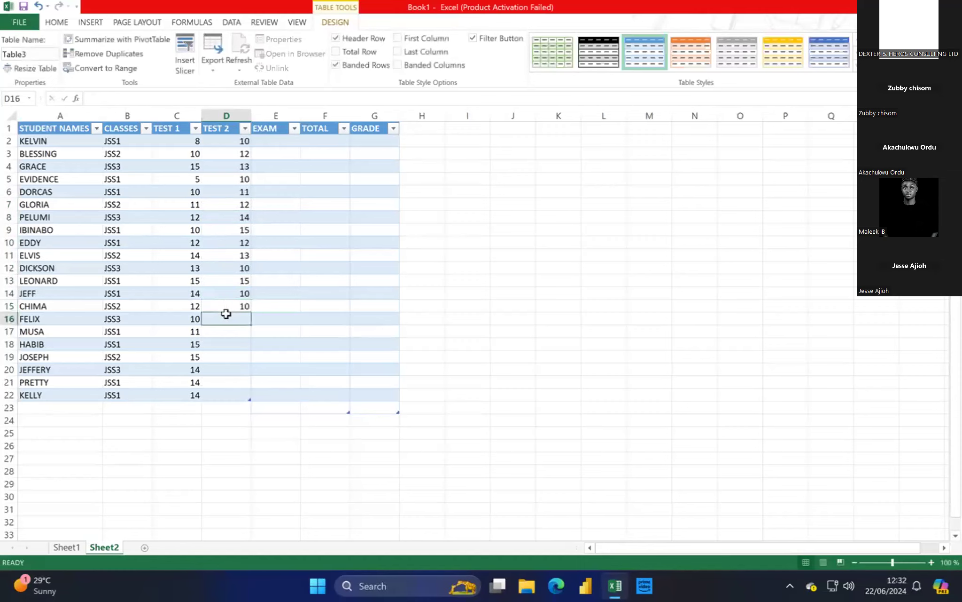
{"action": "type", "text": "12"}
{"action": "left_click", "coordinate": [228, 329]}
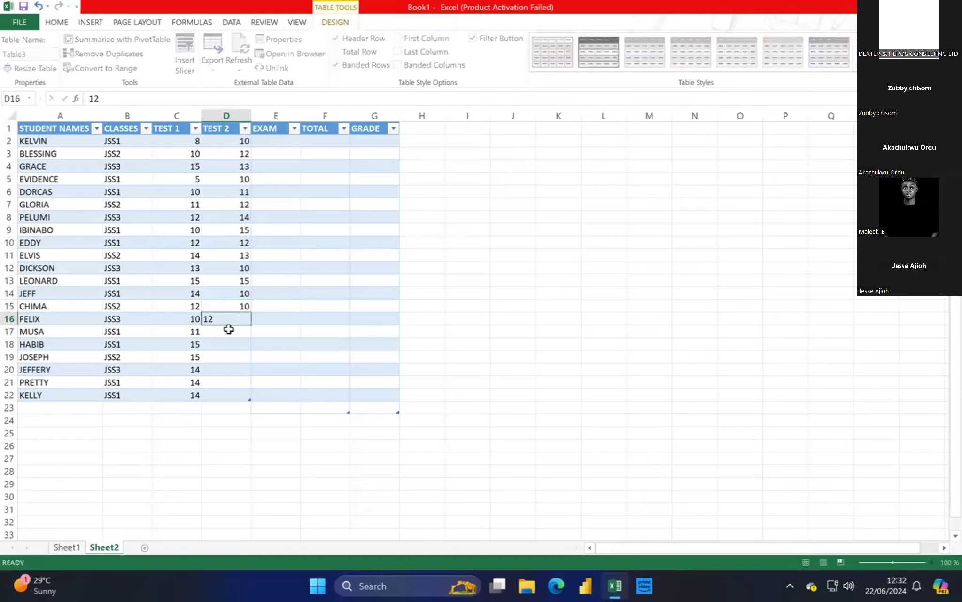
Step: Enter TEST 2 scores 12, 12, 12, 13, 14, 15 in D17 through D22
{"action": "type", "text": "12"}
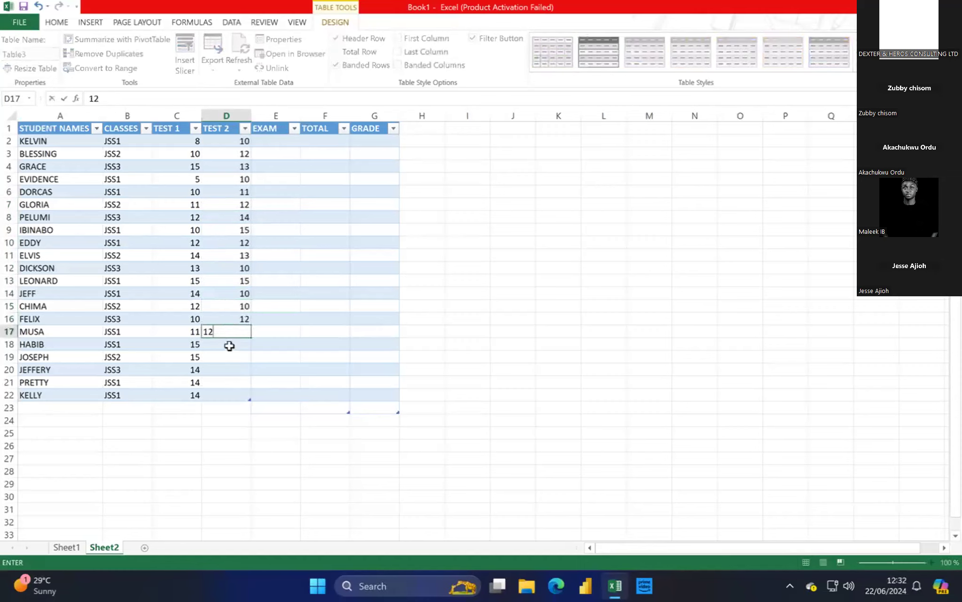
{"action": "left_click", "coordinate": [231, 345]}
{"action": "type", "text": "12"}
{"action": "left_click", "coordinate": [231, 357]}
{"action": "type", "text": "12"}
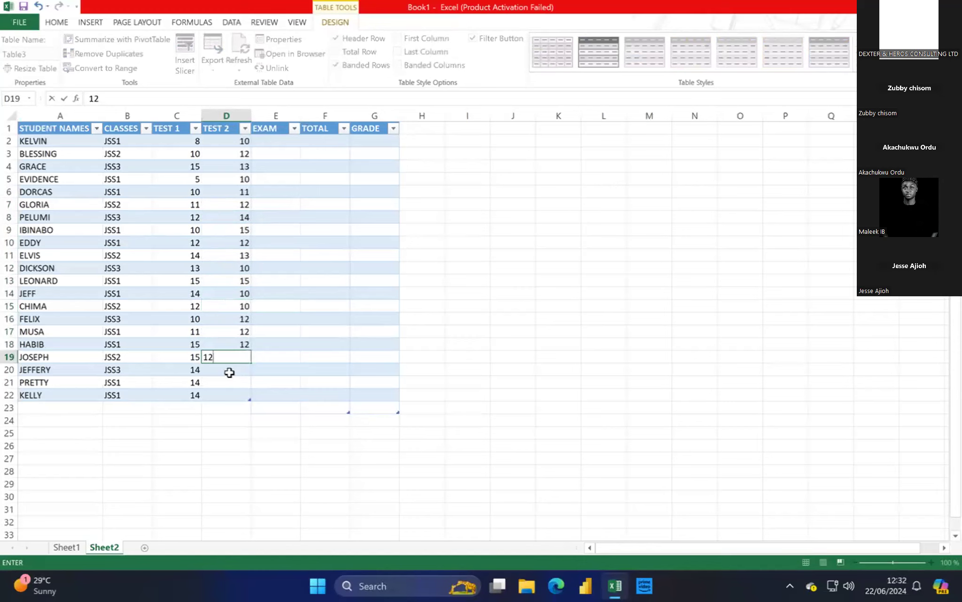
{"action": "left_click", "coordinate": [229, 372]}
{"action": "type", "text": "30"}
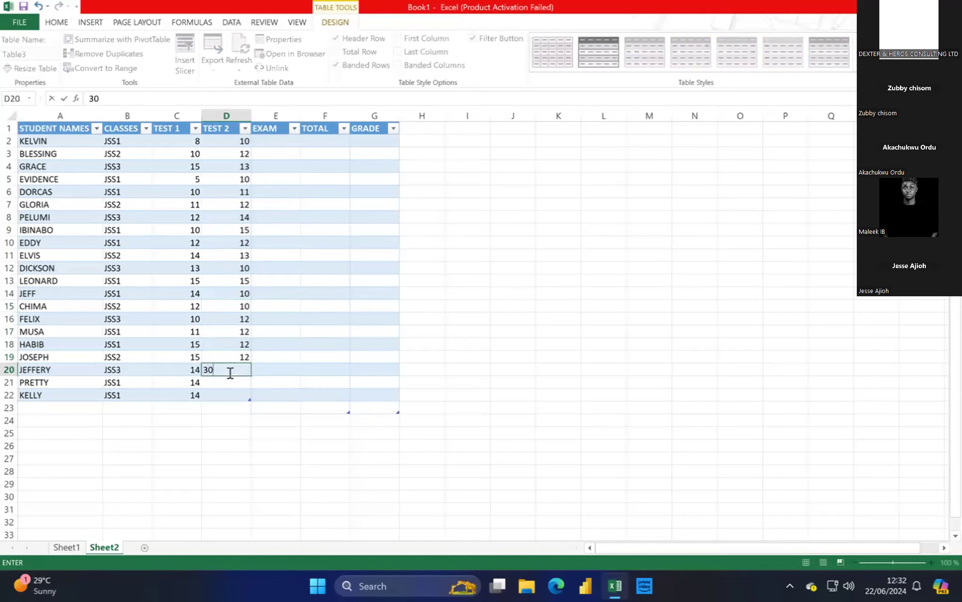
{"action": "key", "text": "BackSpace"}
{"action": "key", "text": "BackSpace"}
{"action": "type", "text": "13"}
{"action": "left_click", "coordinate": [226, 381]}
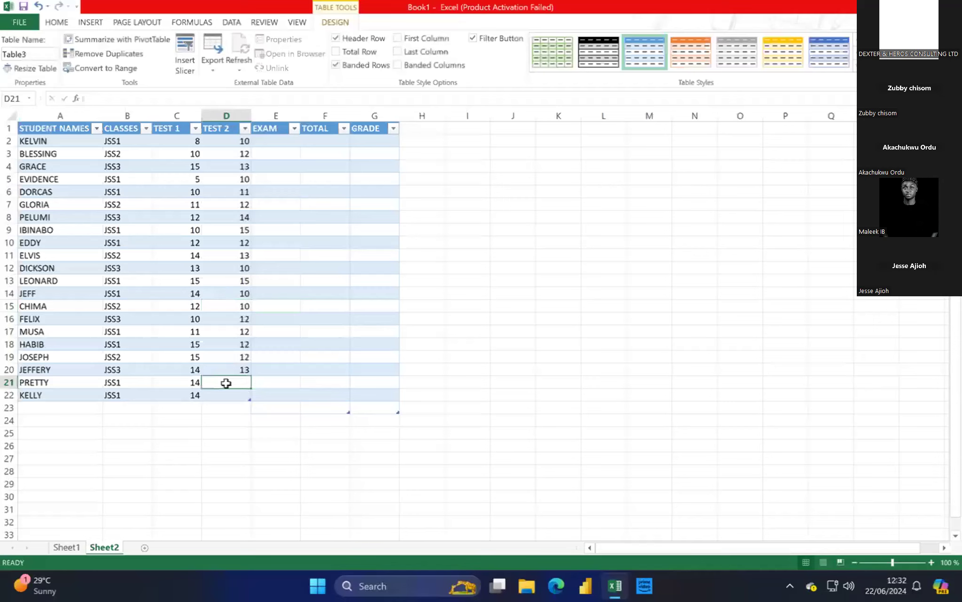
{"action": "type", "text": "14"}
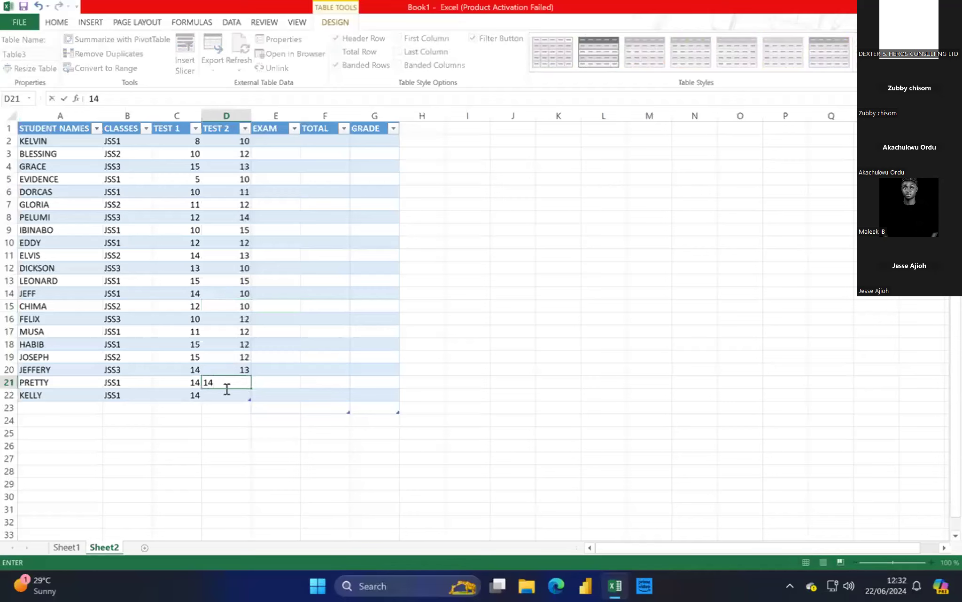
{"action": "left_click", "coordinate": [226, 393]}
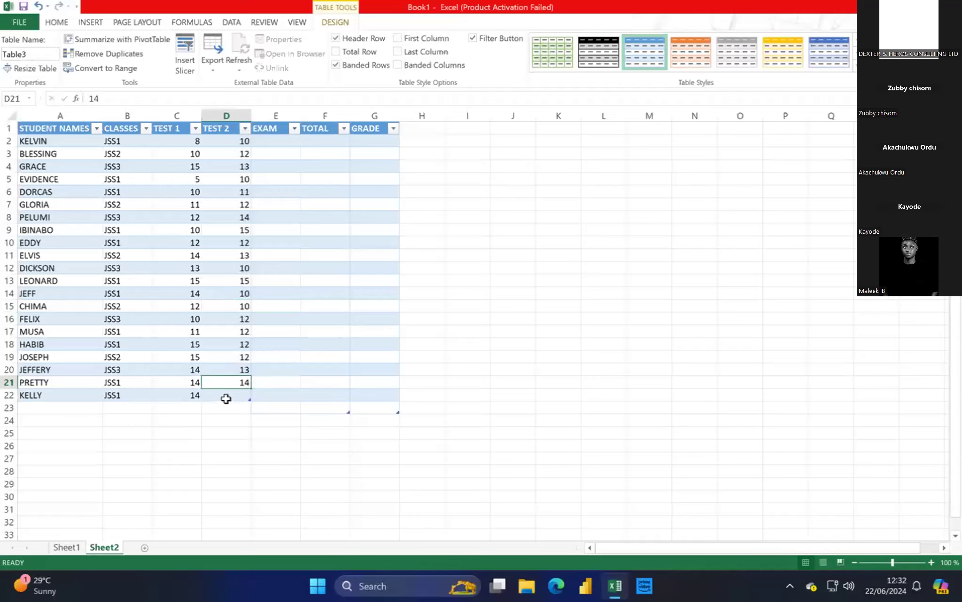
{"action": "type", "text": "15"}
{"action": "left_click", "coordinate": [277, 138]}
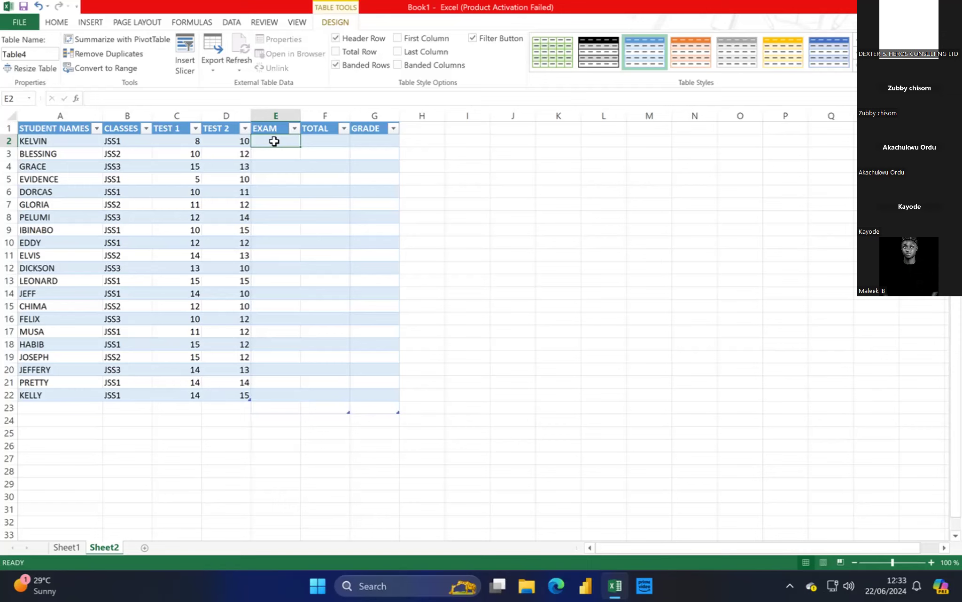
Step: Enter EXAM scores 50, 30, 40, 40, 30, 60, 50 in E2 through E8
{"action": "type", "text": "50"}
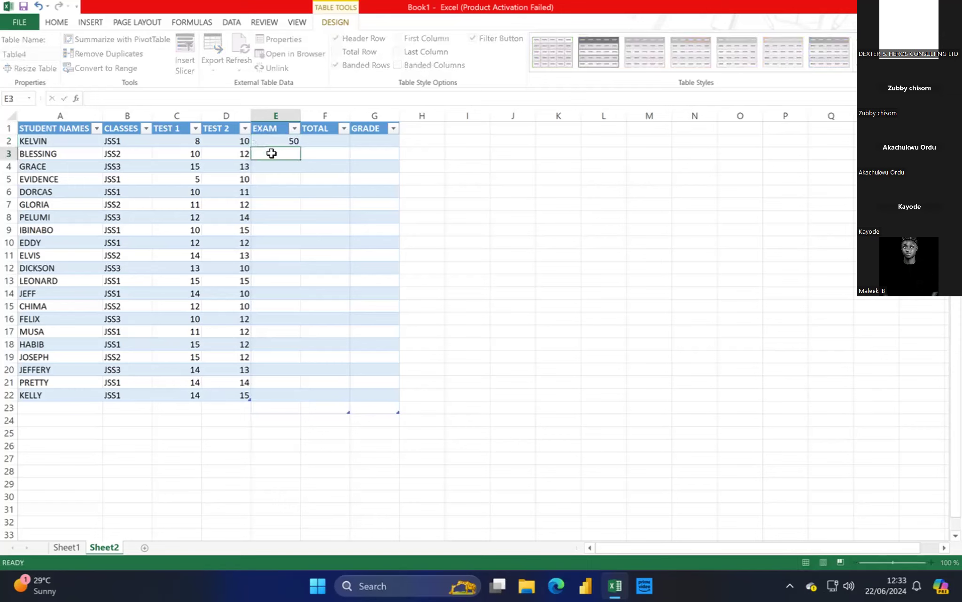
{"action": "left_click", "coordinate": [271, 153]}
{"action": "type", "text": "30"}
{"action": "left_click", "coordinate": [268, 168]}
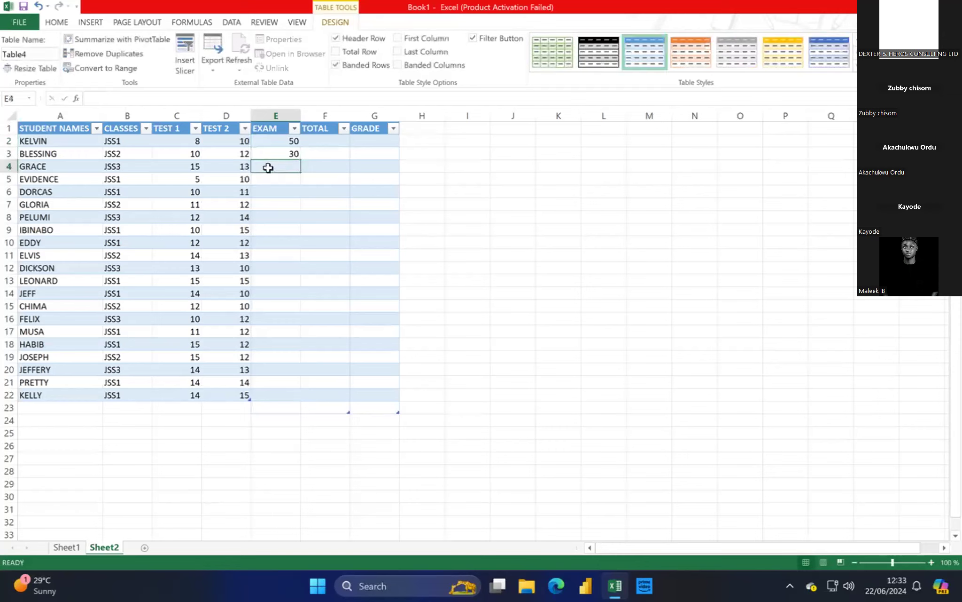
{"action": "type", "text": "40"}
{"action": "left_click", "coordinate": [271, 179]}
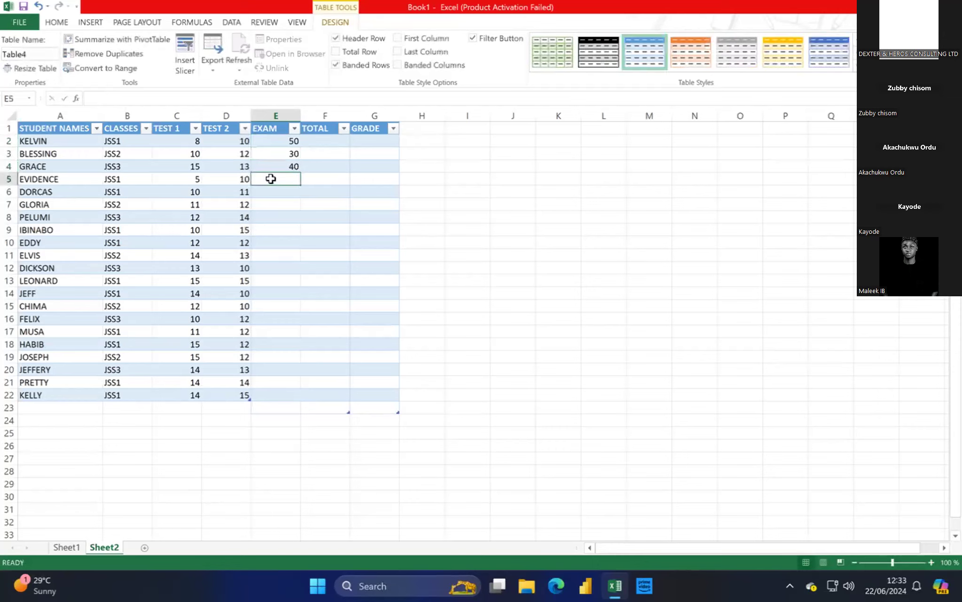
{"action": "type", "text": "4"}
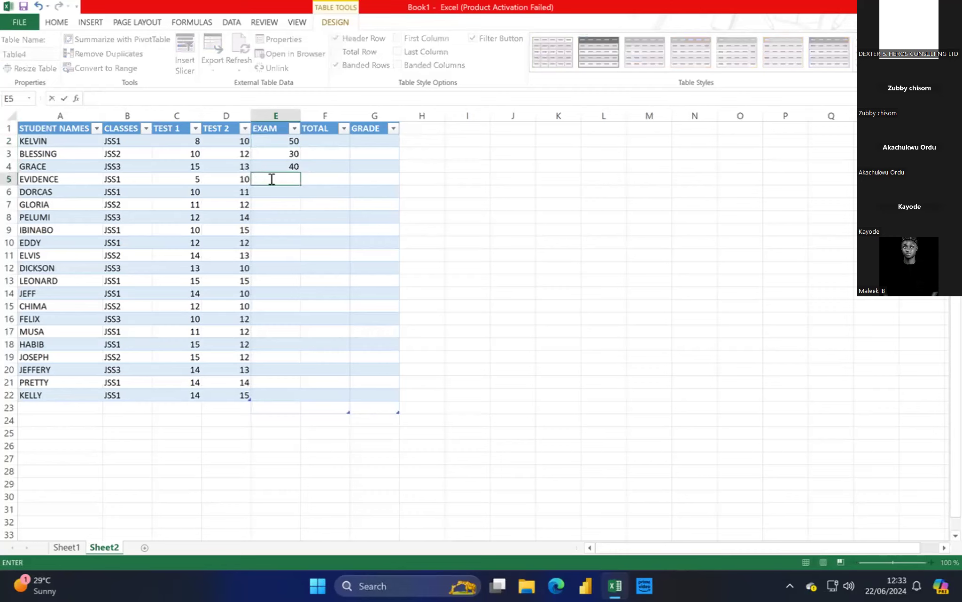
{"action": "type", "text": "0"}
{"action": "key", "text": "Return"}
{"action": "type", "text": "30"}
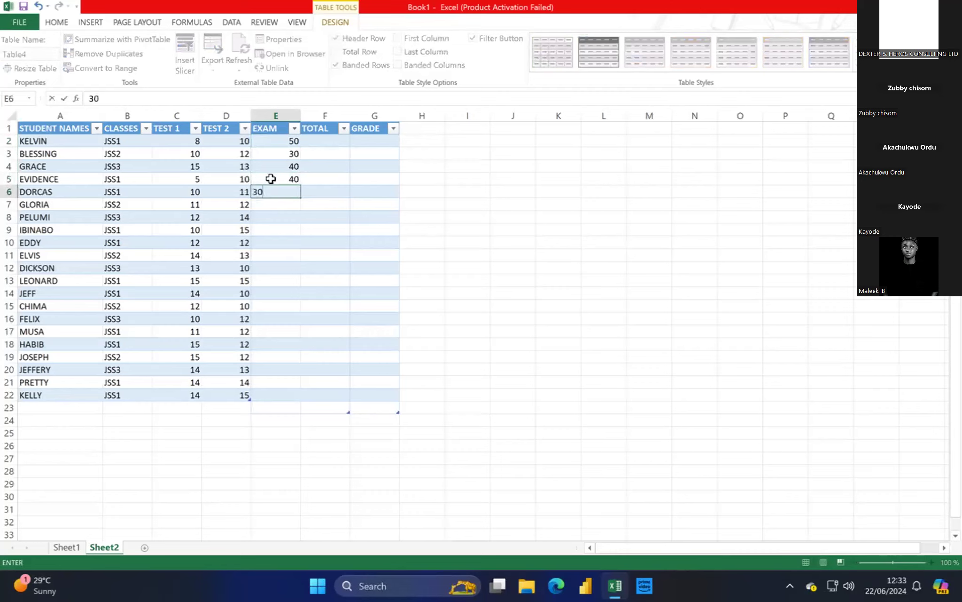
{"action": "key", "text": "Return"}
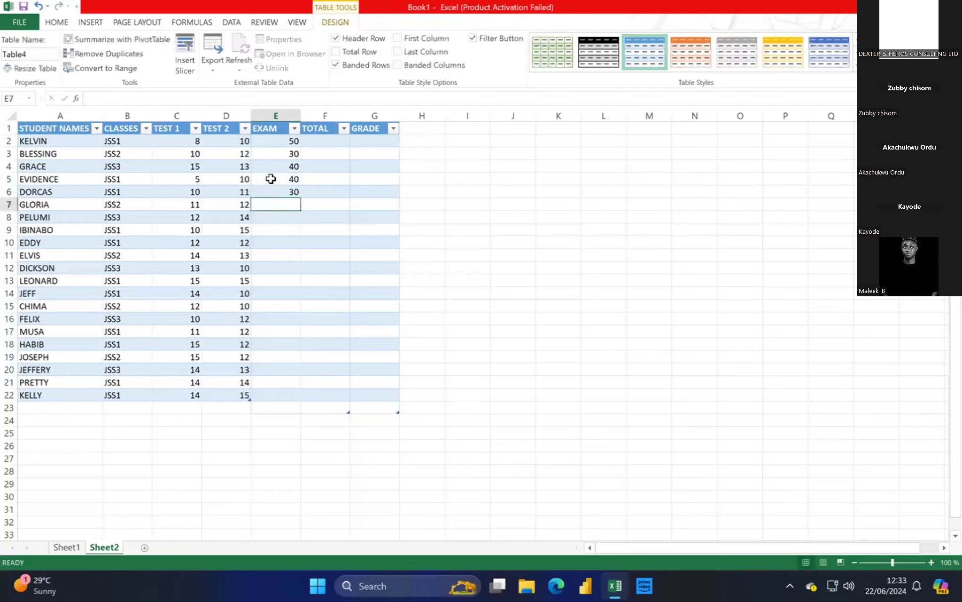
{"action": "type", "text": "60"}
{"action": "key", "text": "Return"}
{"action": "type", "text": "50"}
{"action": "key", "text": "Return"}
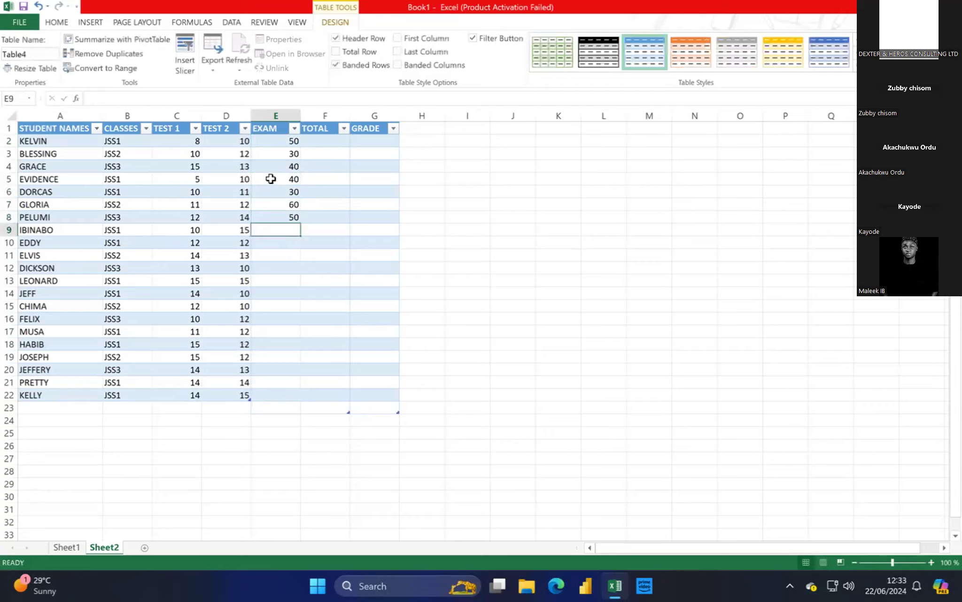
Step: Enter EXAM scores 30, 35, 40, 50, 60, 30, 29 in E9 through E15
{"action": "type", "text": "30"}
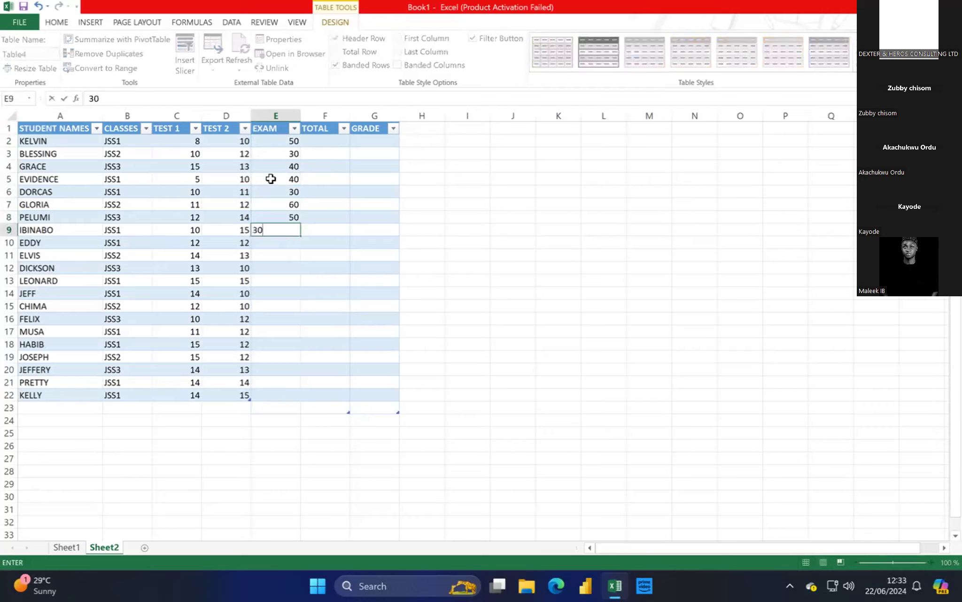
{"action": "key", "text": "Return"}
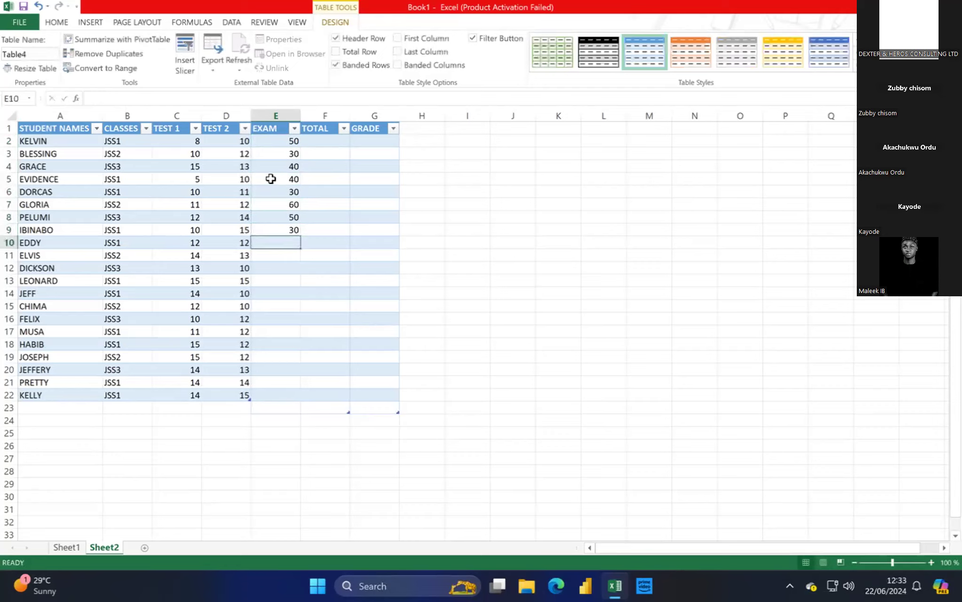
{"action": "type", "text": "35"}
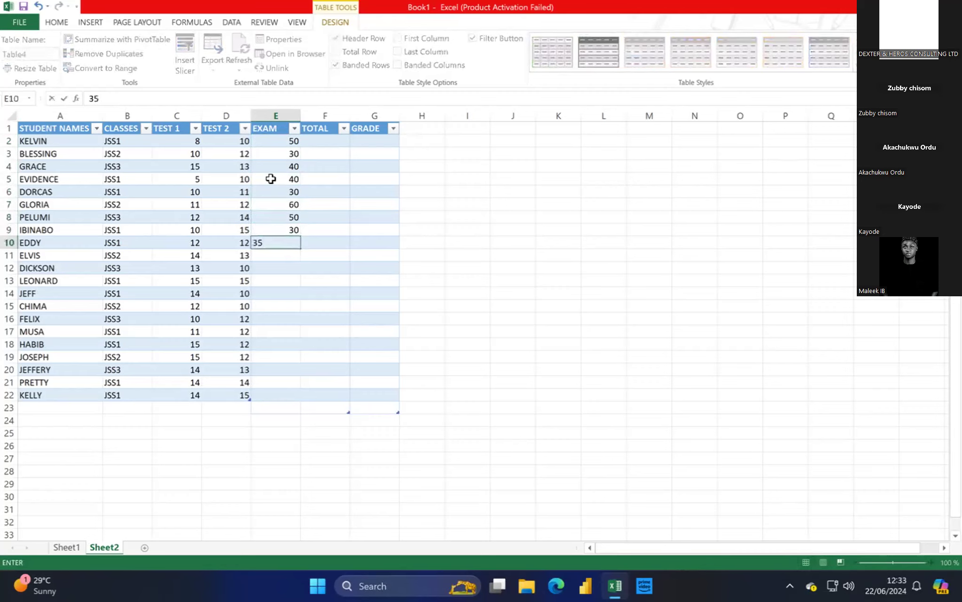
{"action": "key", "text": "Return"}
{"action": "type", "text": "40"}
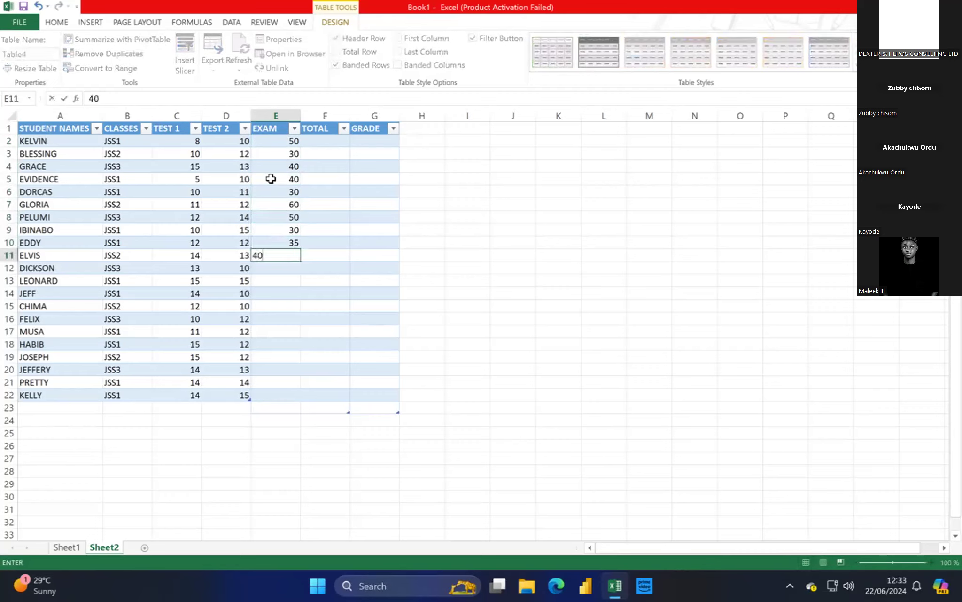
{"action": "key", "text": "Return"}
{"action": "type", "text": "50"}
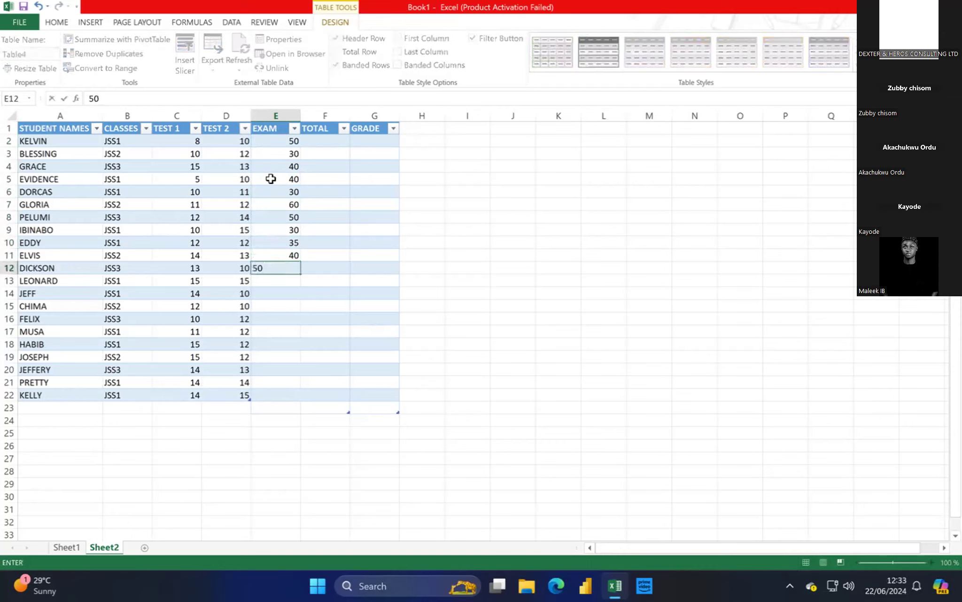
{"action": "key", "text": "Return"}
{"action": "type", "text": "60"}
{"action": "key", "text": "Return"}
{"action": "type", "text": "30"}
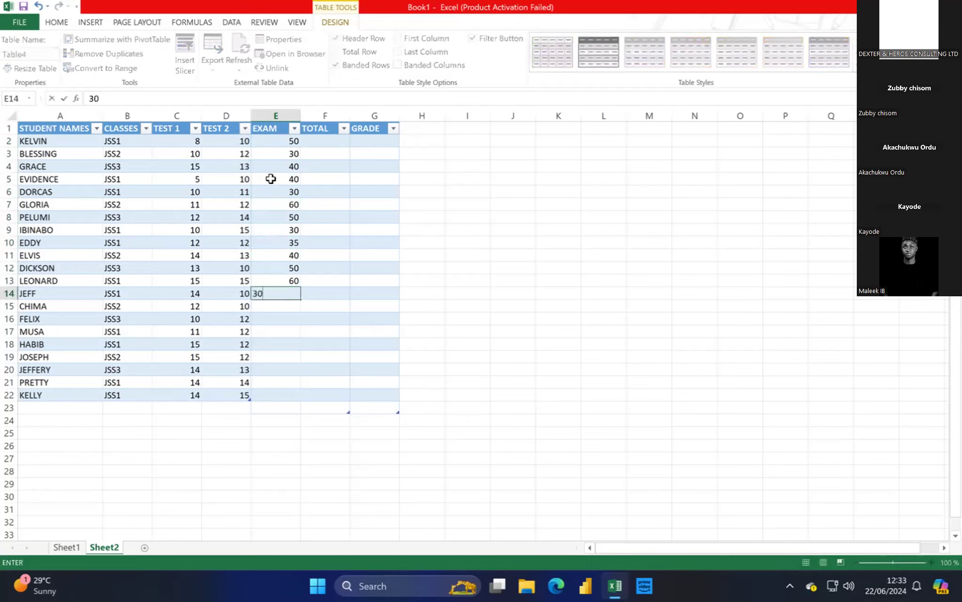
{"action": "key", "text": "Return"}
{"action": "type", "text": "29"}
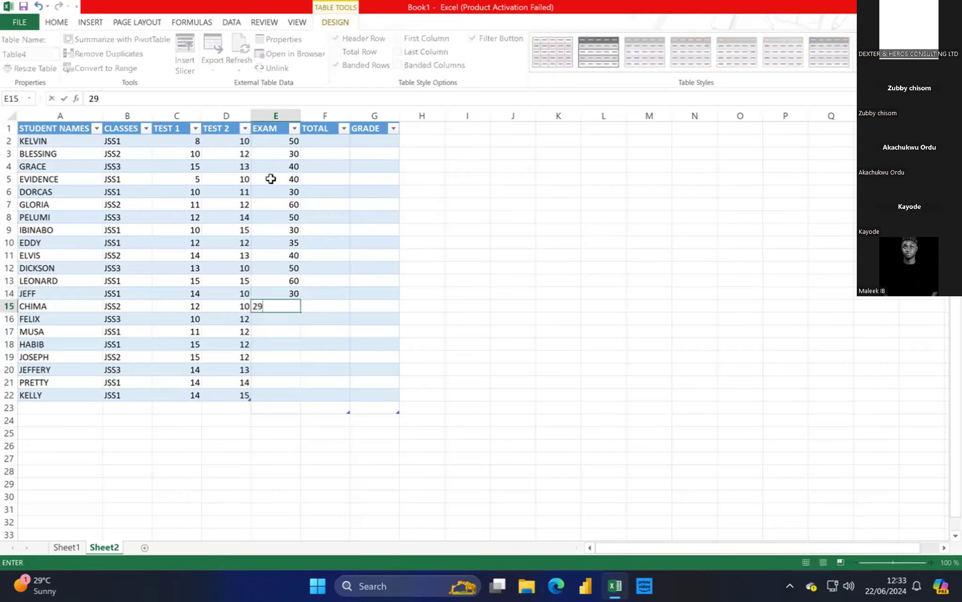
{"action": "key", "text": "Return"}
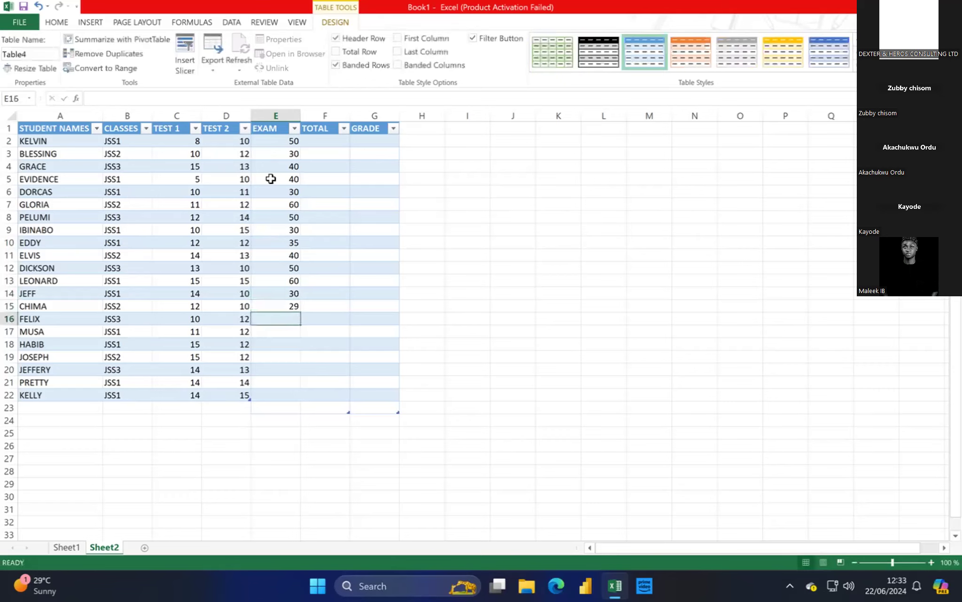
Step: Enter EXAM scores 30, 30, 45, 30, 26, 30, 20 in E16 through E22
{"action": "type", "text": "30"}
{"action": "key", "text": "Return"}
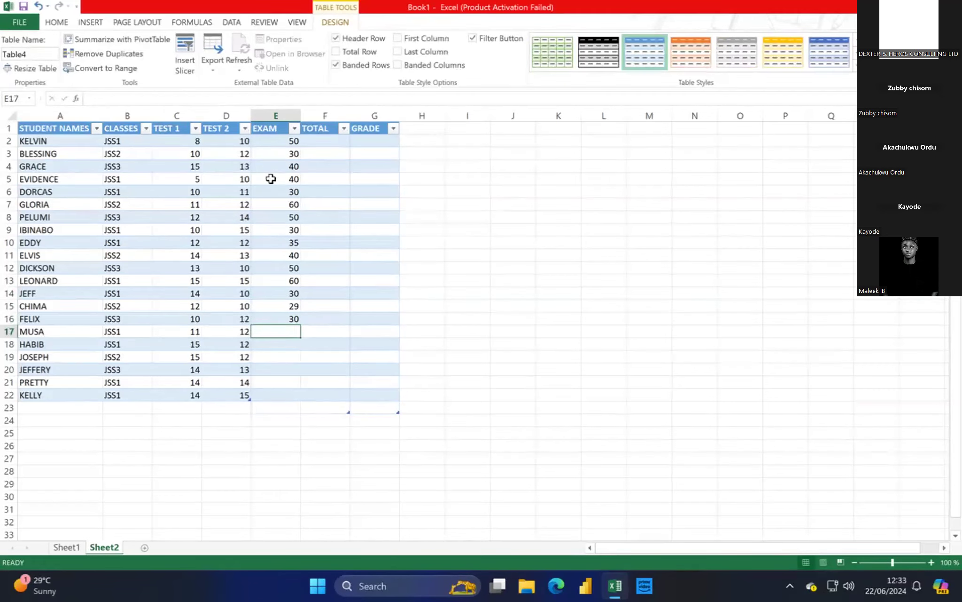
{"action": "type", "text": "30"}
{"action": "key", "text": "Return"}
{"action": "type", "text": "45"}
{"action": "key", "text": "Return"}
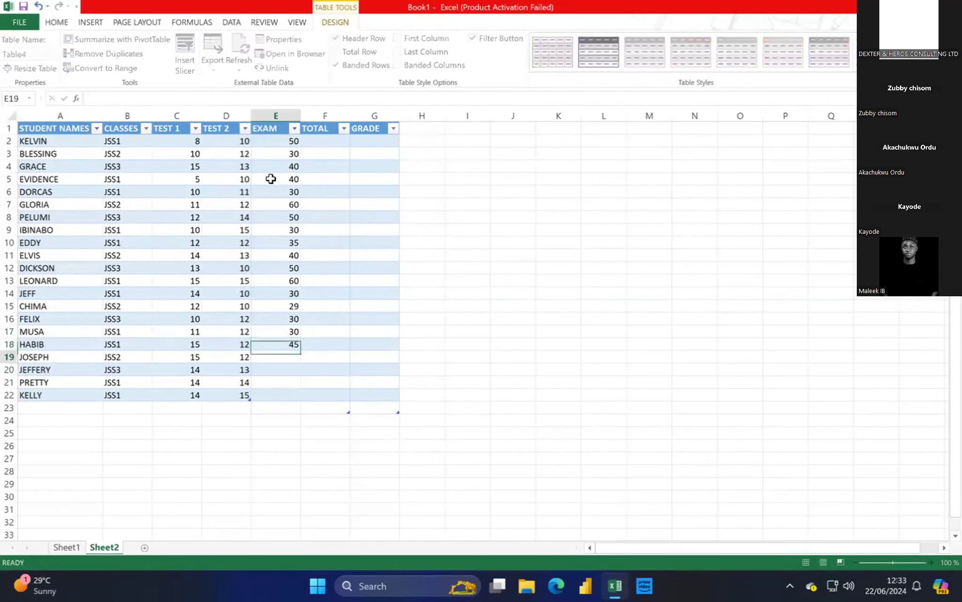
{"action": "type", "text": "30"}
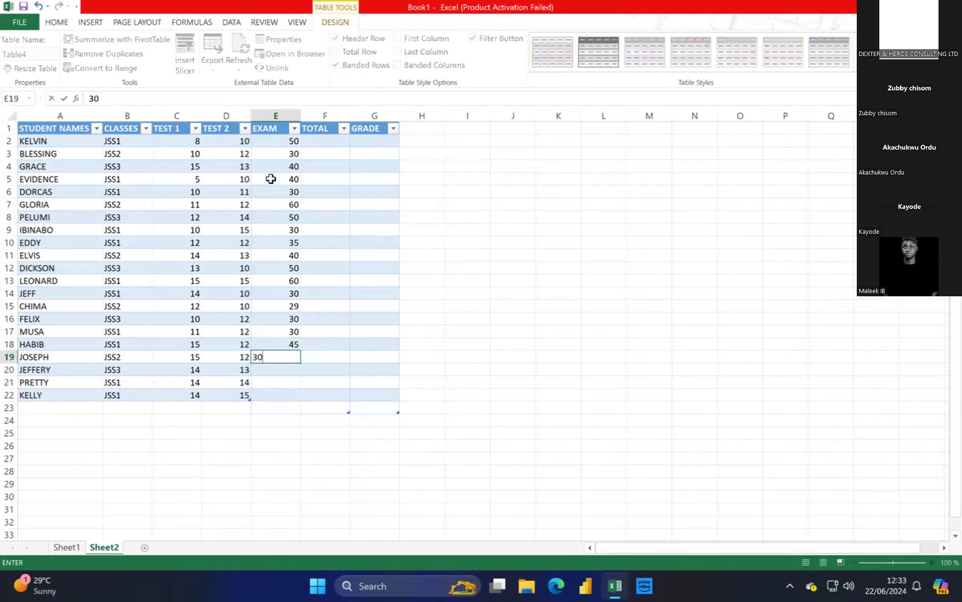
{"action": "key", "text": "Return"}
{"action": "type", "text": "26"}
{"action": "key", "text": "Return"}
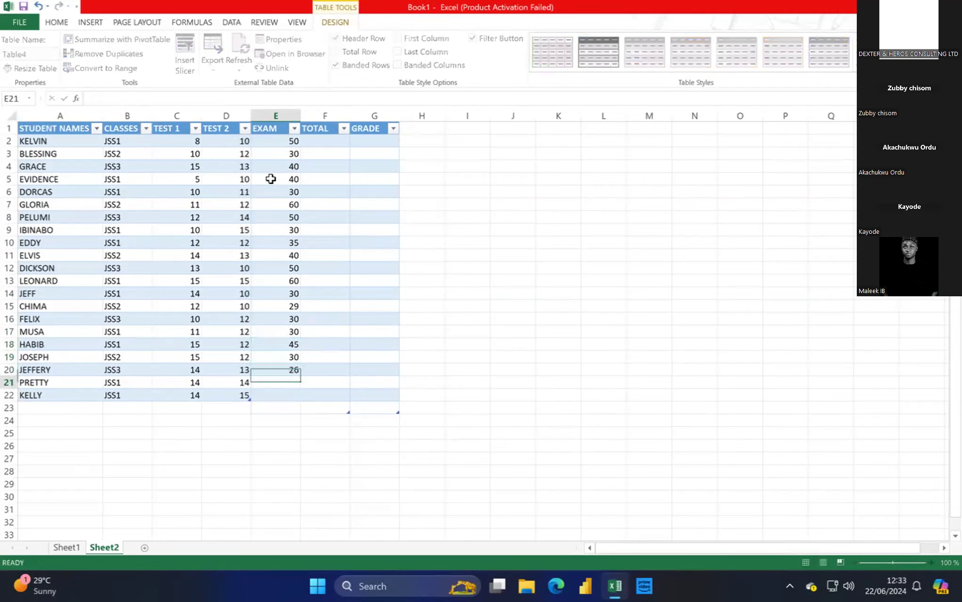
{"action": "type", "text": "30"}
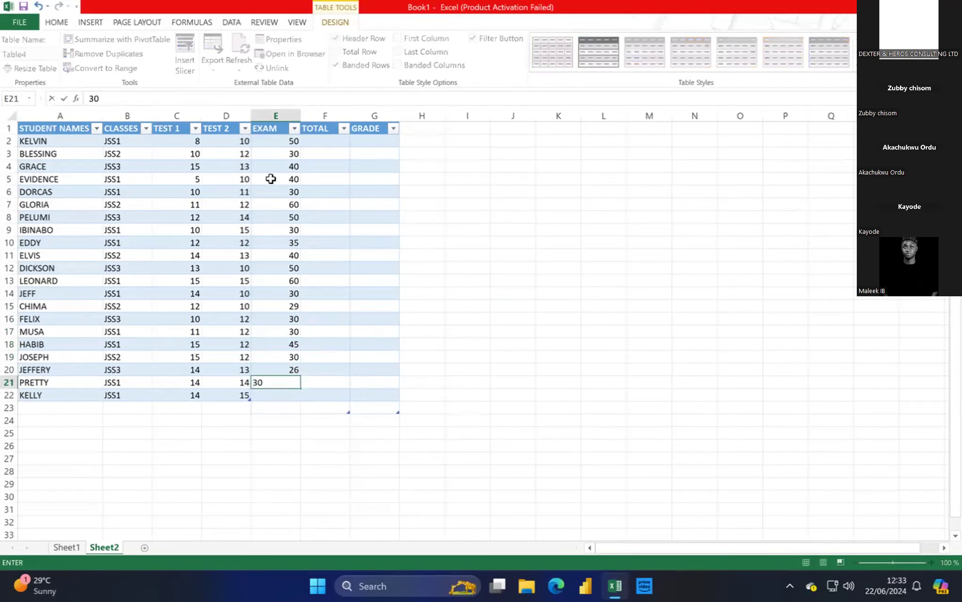
{"action": "key", "text": "Return"}
{"action": "type", "text": "20"}
{"action": "left_click", "coordinate": [312, 140]}
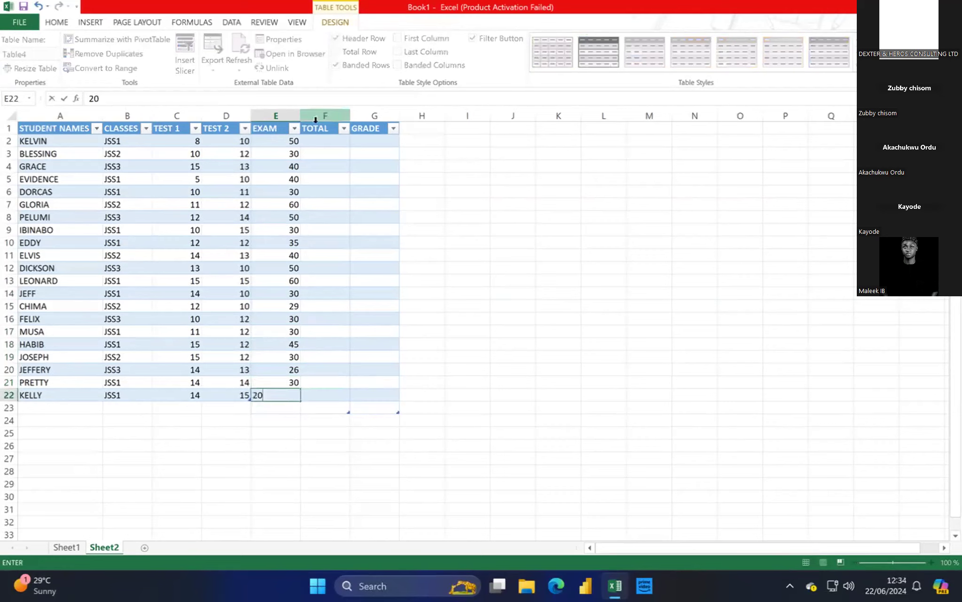
Step: Select KELVIN's scores C2:E2 and look through the right-click options for C2
{"action": "left_click_drag", "start_coordinate": [266, 140], "coordinate": [197, 137]}
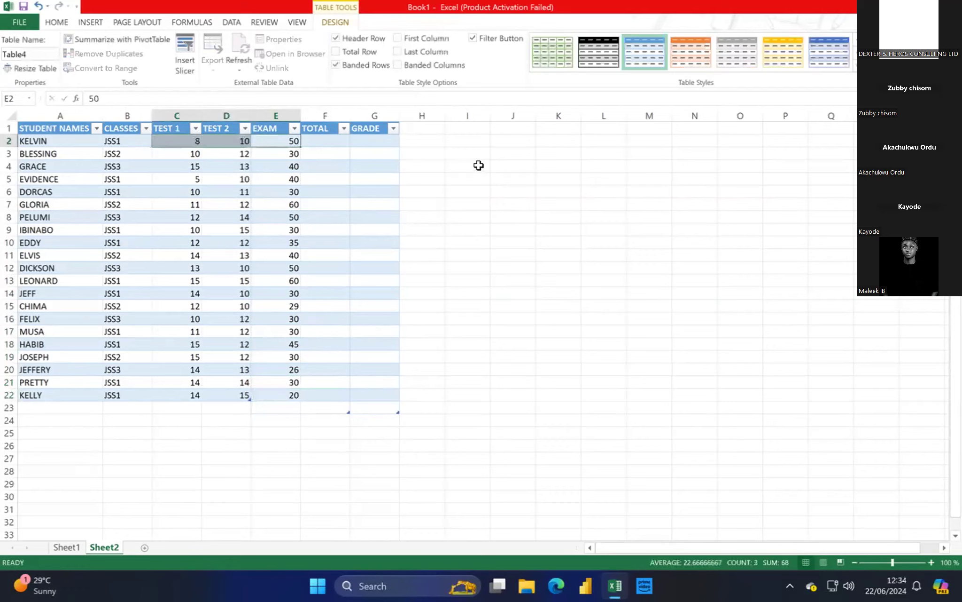
{"action": "right_click", "coordinate": [179, 142]}
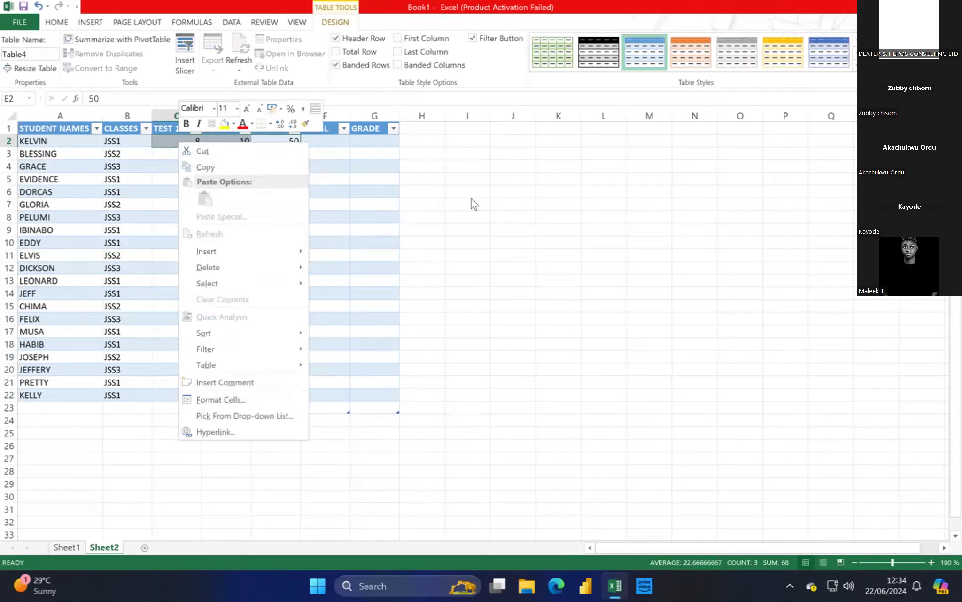
{"action": "left_click", "coordinate": [376, 221]}
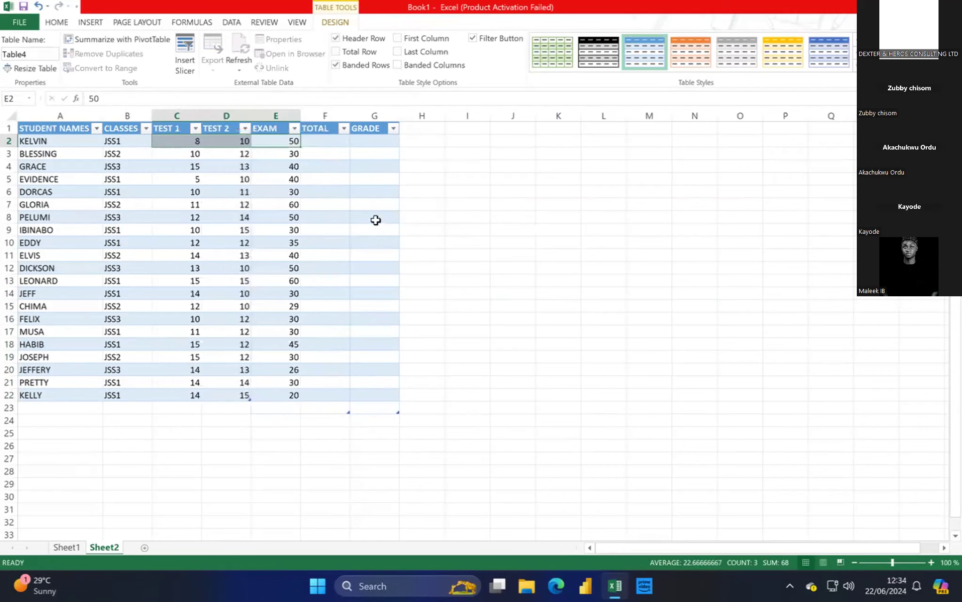
{"action": "left_click", "coordinate": [425, 191]}
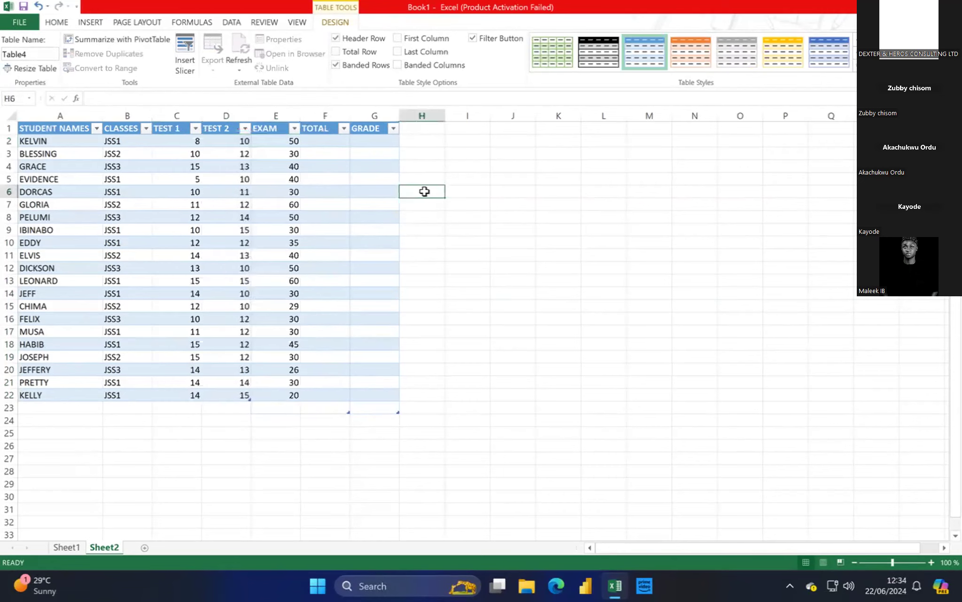
{"action": "left_click", "coordinate": [186, 143]}
{"action": "right_click", "coordinate": [185, 143]}
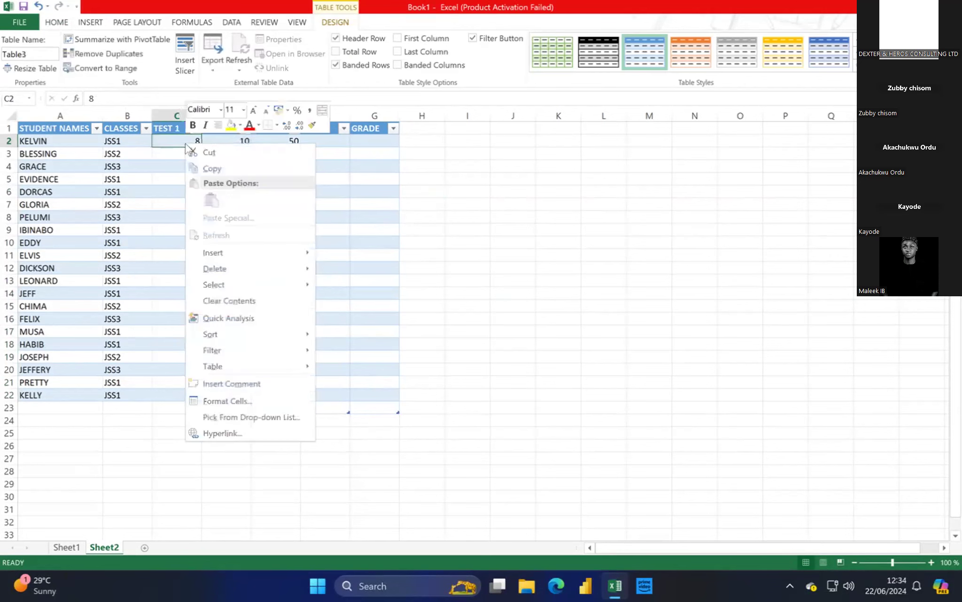
{"action": "key", "text": "Escape"}
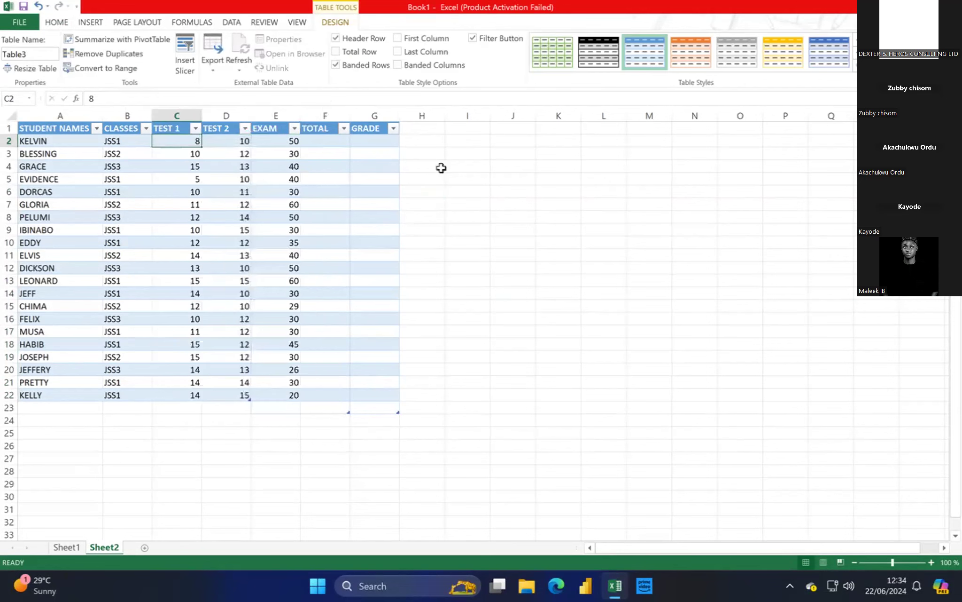
{"action": "right_click", "coordinate": [192, 142]}
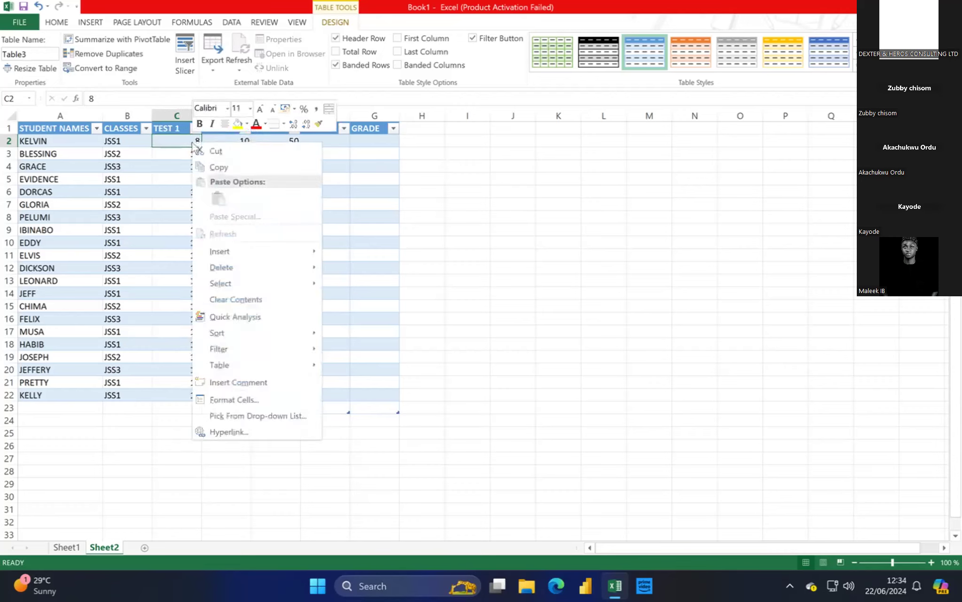
{"action": "left_click", "coordinate": [179, 140]}
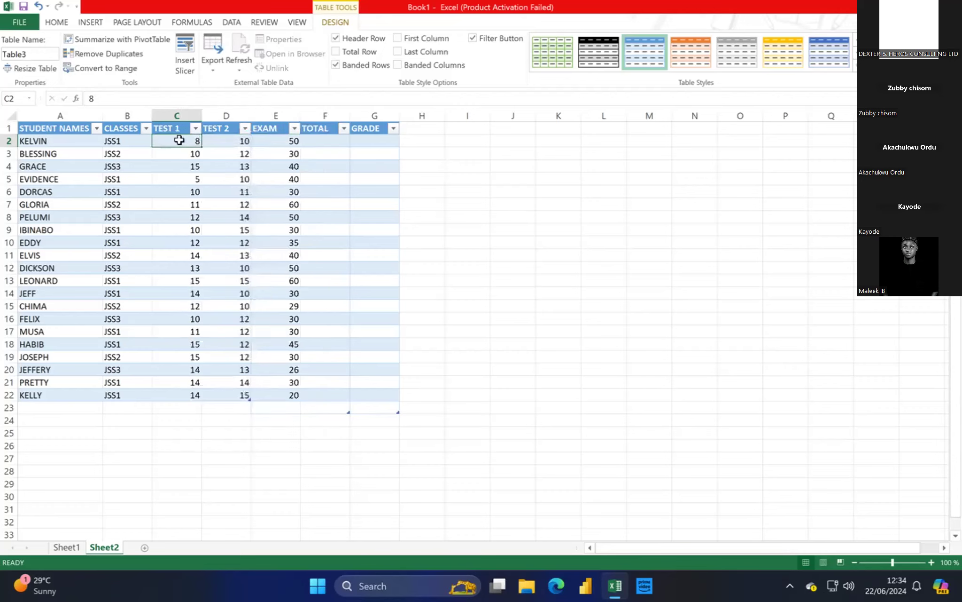
Step: Reselect C2:E2 to read their sum of 68 in the status bar
{"action": "left_click", "coordinate": [214, 146]}
{"action": "key", "text": "ctrl+c"}
{"action": "left_click", "coordinate": [175, 143]}
{"action": "left_click_drag", "start_coordinate": [175, 142], "coordinate": [286, 144]}
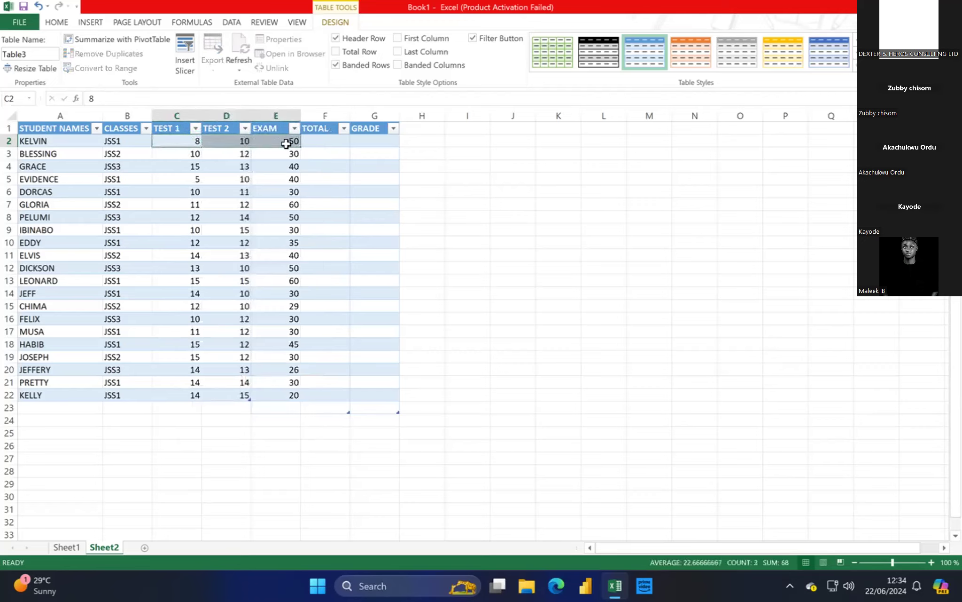
{"action": "left_click", "coordinate": [286, 144]}
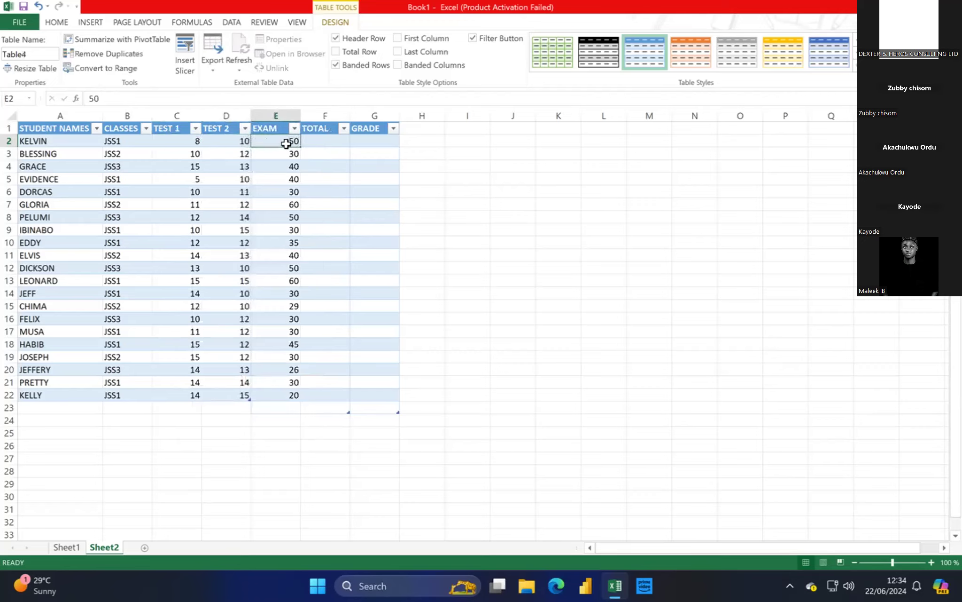
{"action": "left_click", "coordinate": [179, 142]}
{"action": "left_click_drag", "start_coordinate": [179, 142], "coordinate": [280, 143]}
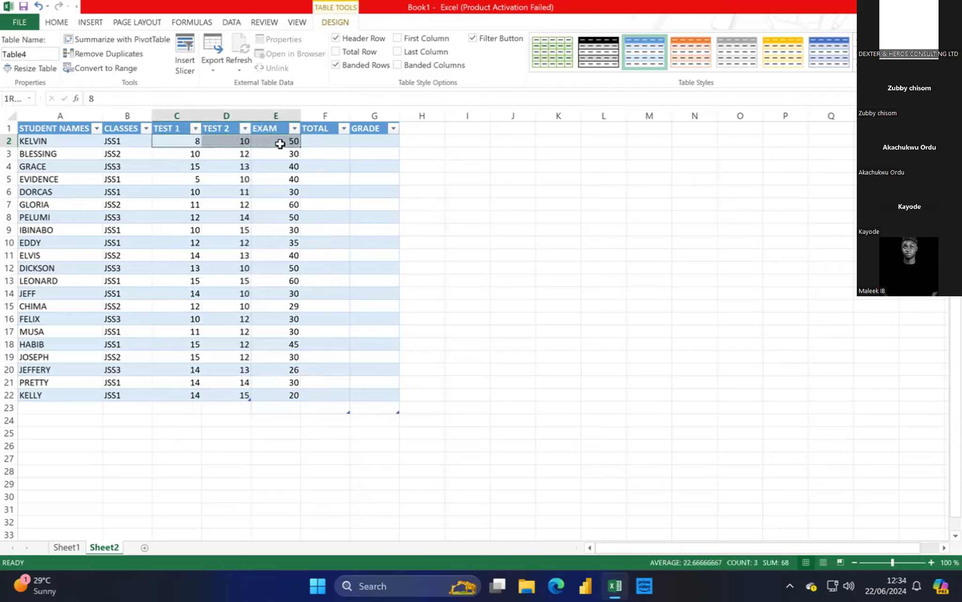
{"action": "left_click", "coordinate": [280, 144]}
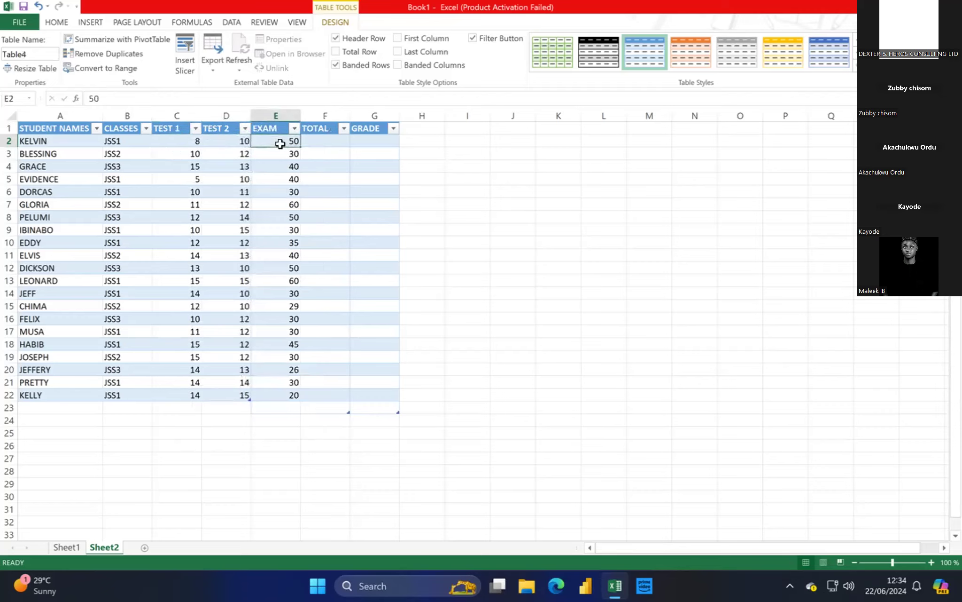
{"action": "left_click_drag", "start_coordinate": [170, 141], "coordinate": [289, 139]}
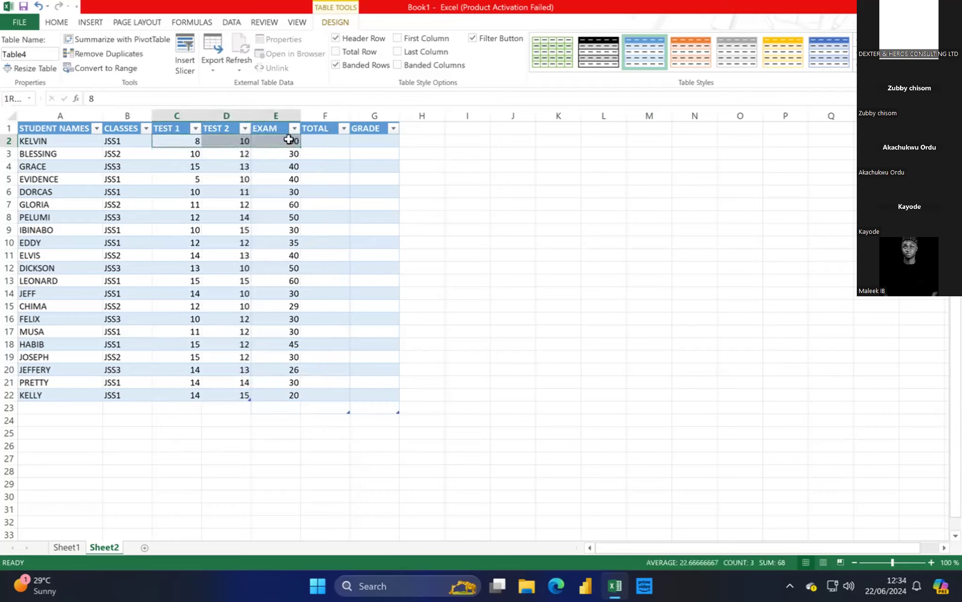
{"action": "left_click", "coordinate": [288, 139]}
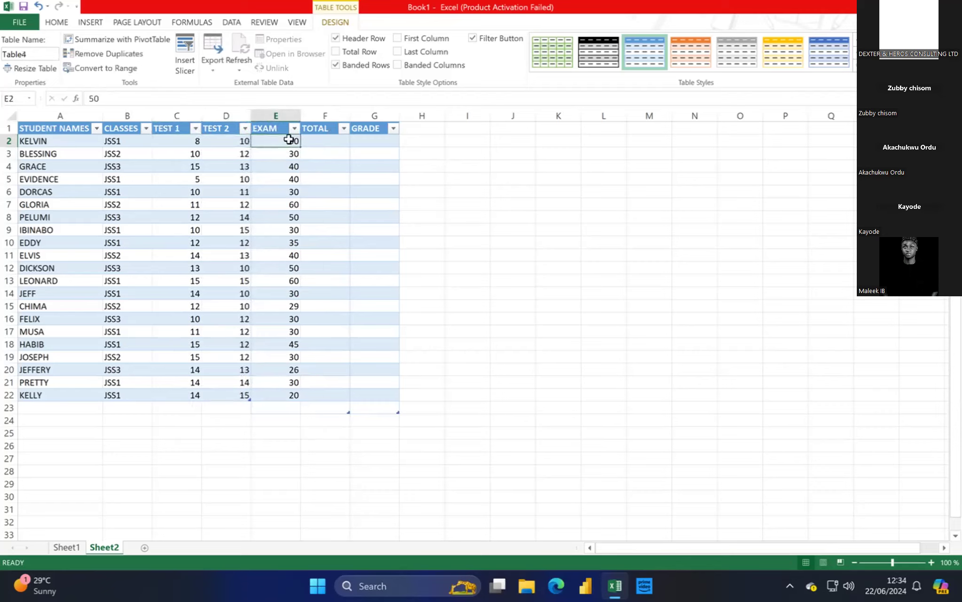
Step: Type 68 as KELVIN's TOTAL in cell F2
{"action": "left_click", "coordinate": [337, 141]}
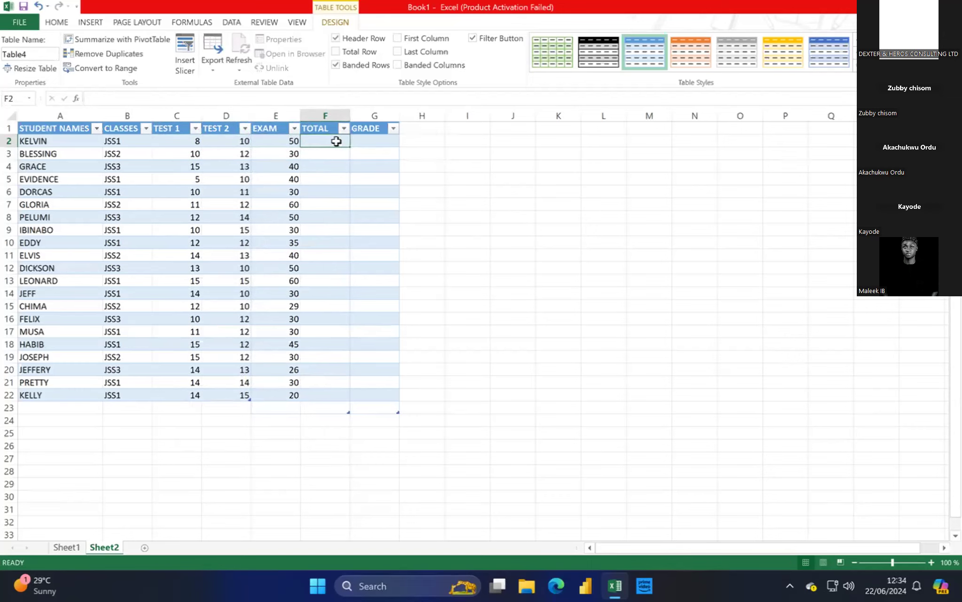
{"action": "type", "text": "68"}
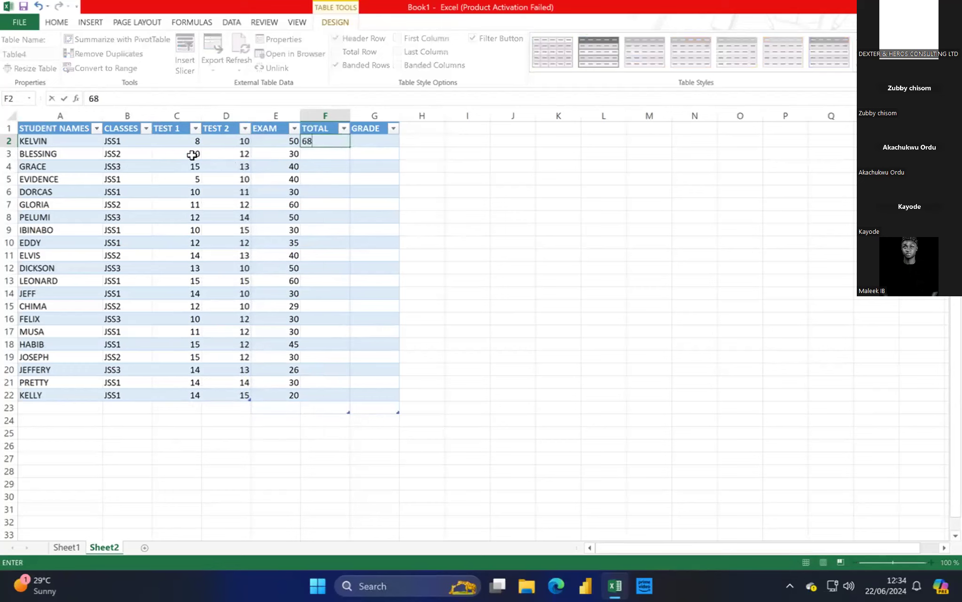
{"action": "left_click_drag", "start_coordinate": [188, 155], "coordinate": [294, 152]}
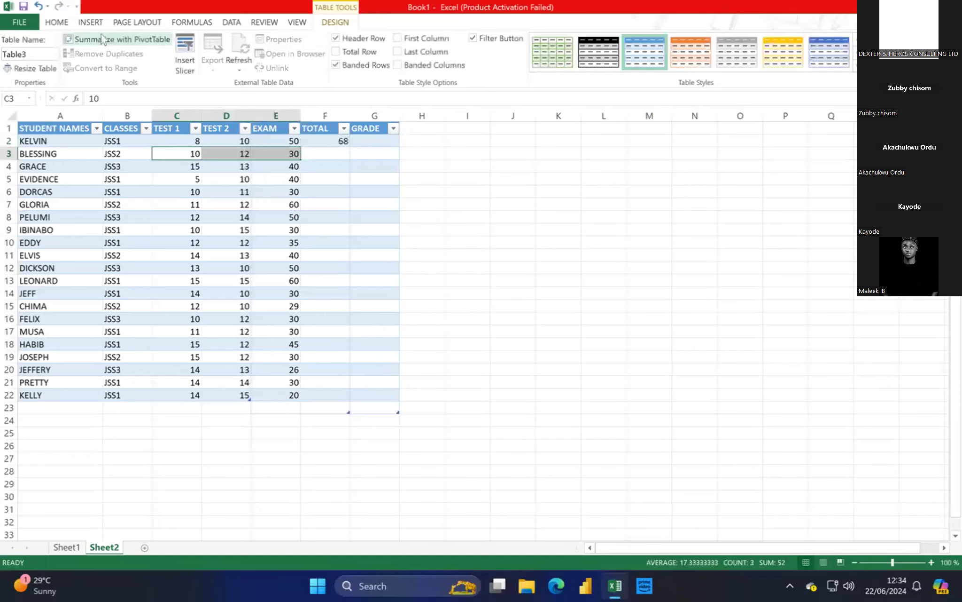
{"action": "left_click", "coordinate": [57, 23]}
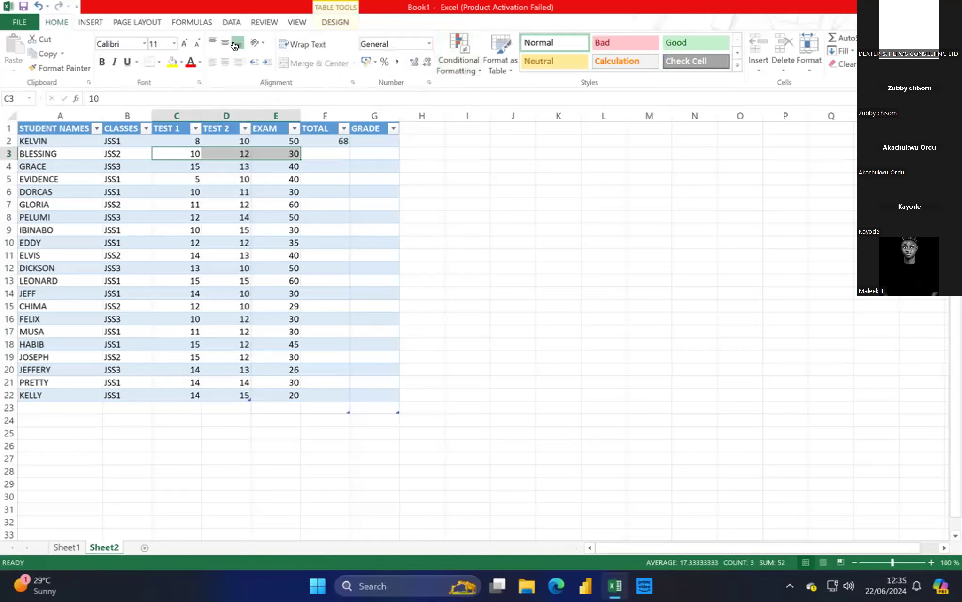
Step: Apply AutoSum from the FORMULAS tab to row 3, first C3:E3, then C3:F3
{"action": "left_click", "coordinate": [190, 24]}
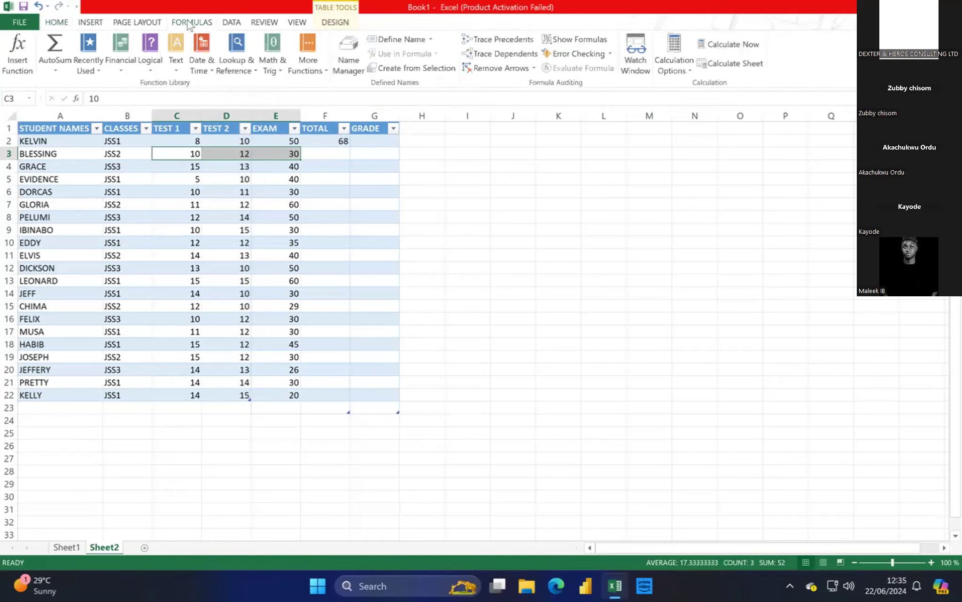
{"action": "left_click", "coordinate": [47, 53]}
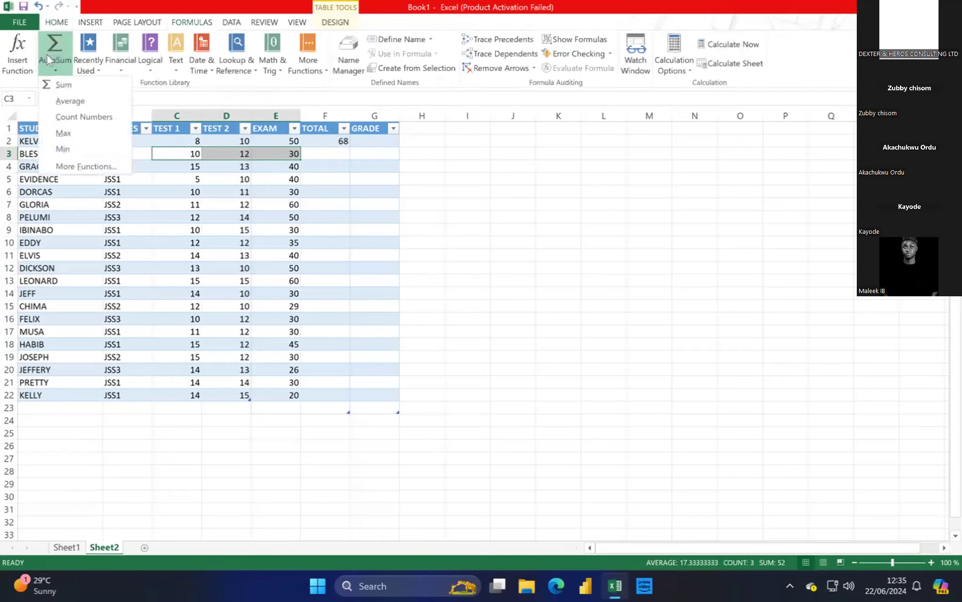
{"action": "left_click", "coordinate": [62, 85]}
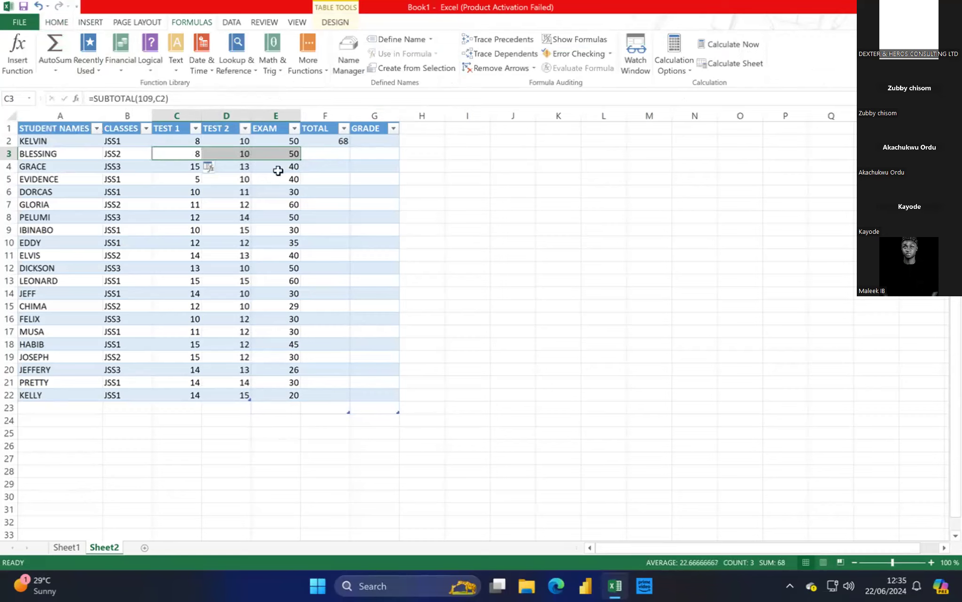
{"action": "left_click", "coordinate": [341, 154]}
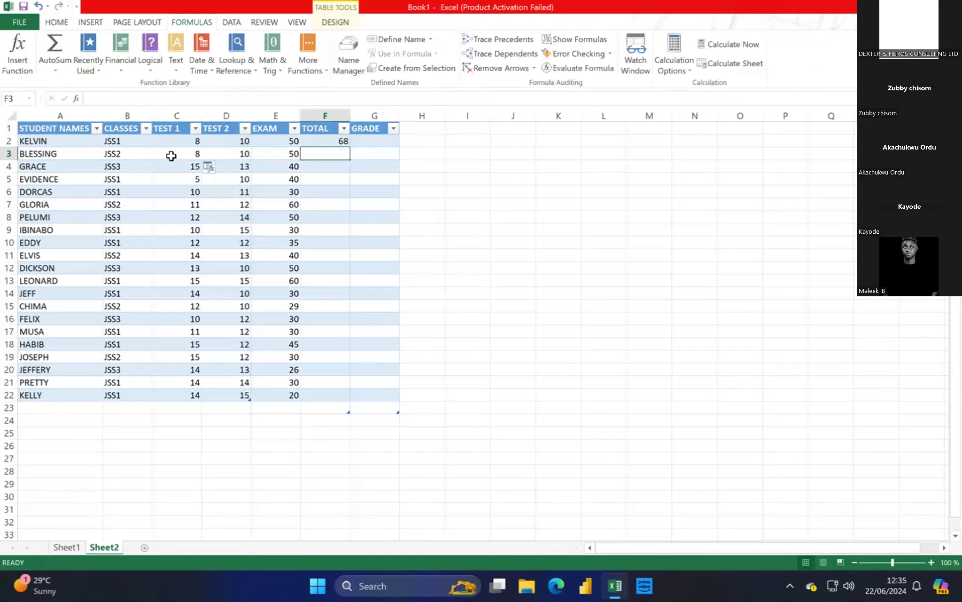
{"action": "left_click_drag", "start_coordinate": [171, 155], "coordinate": [313, 154]}
{"action": "left_click", "coordinate": [314, 153]}
{"action": "left_click_drag", "start_coordinate": [170, 154], "coordinate": [306, 154]}
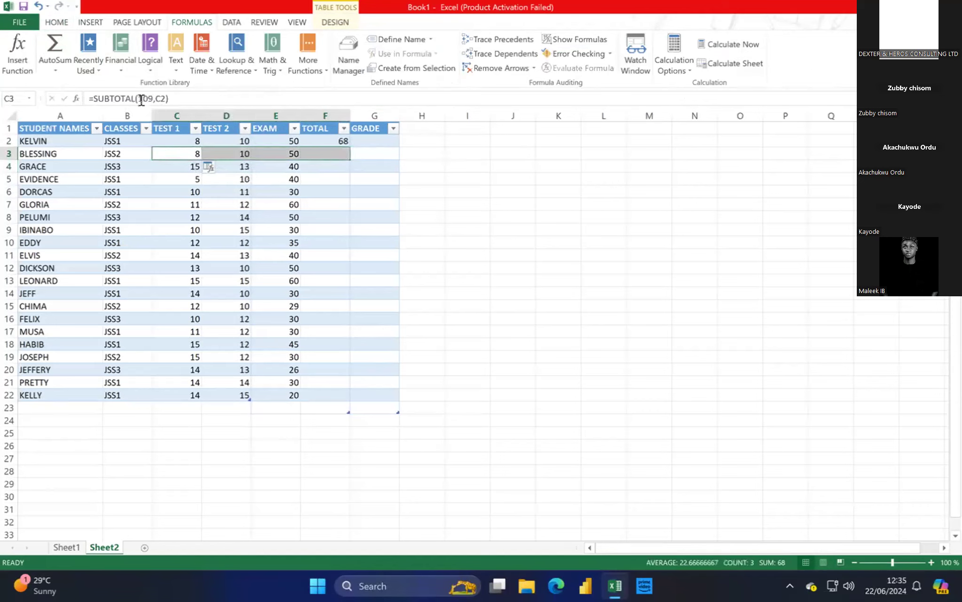
{"action": "left_click", "coordinate": [68, 70]}
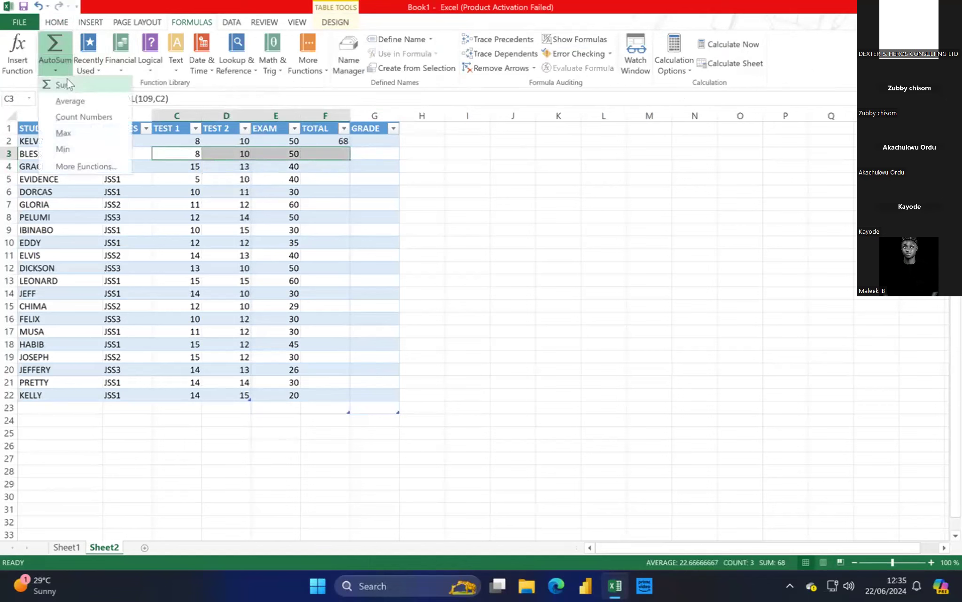
{"action": "left_click", "coordinate": [70, 84]}
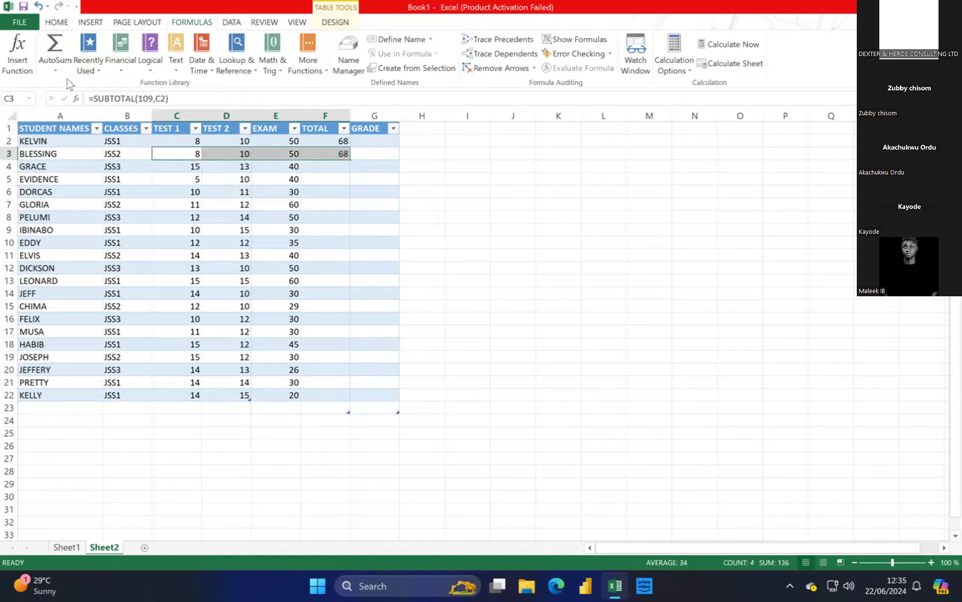
Step: Try AutoSum over C4:F22, then undo the unwanted fill
{"action": "left_click", "coordinate": [184, 166]}
{"action": "left_click_drag", "start_coordinate": [184, 166], "coordinate": [293, 168]}
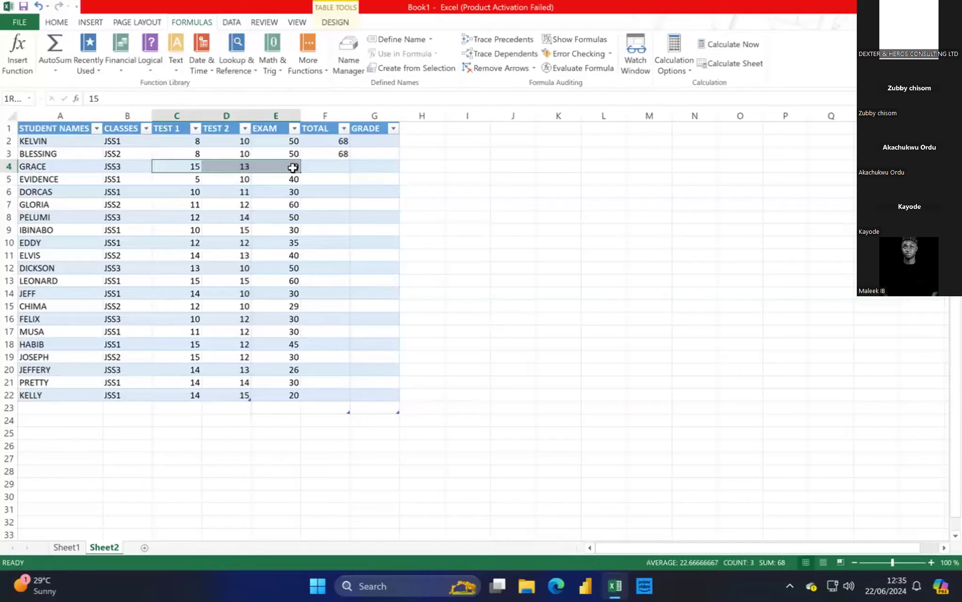
{"action": "left_click_drag", "start_coordinate": [293, 168], "coordinate": [332, 396]}
{"action": "left_click", "coordinate": [55, 47]}
{"action": "left_click", "coordinate": [55, 48]}
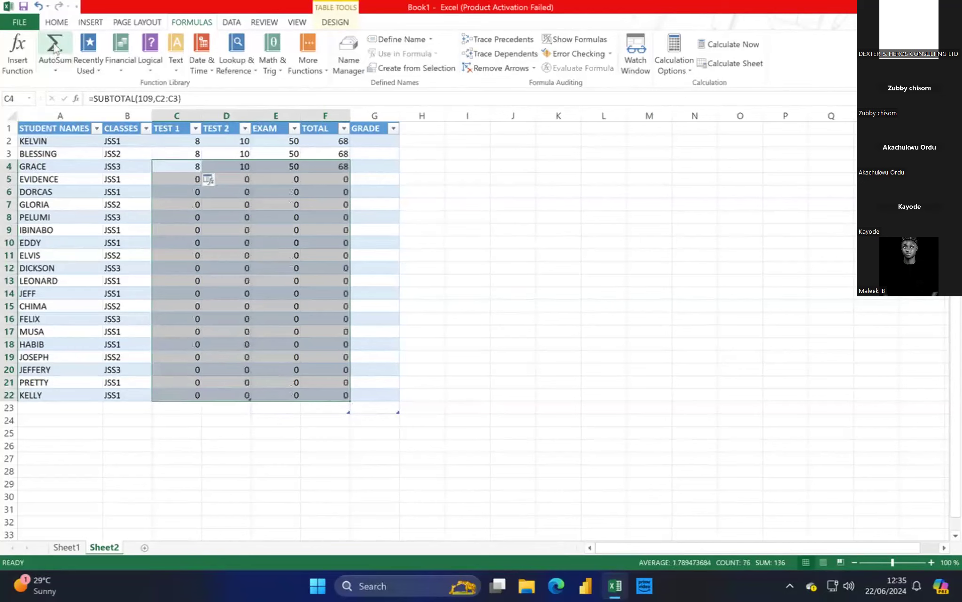
{"action": "key", "text": "ctrl+z"}
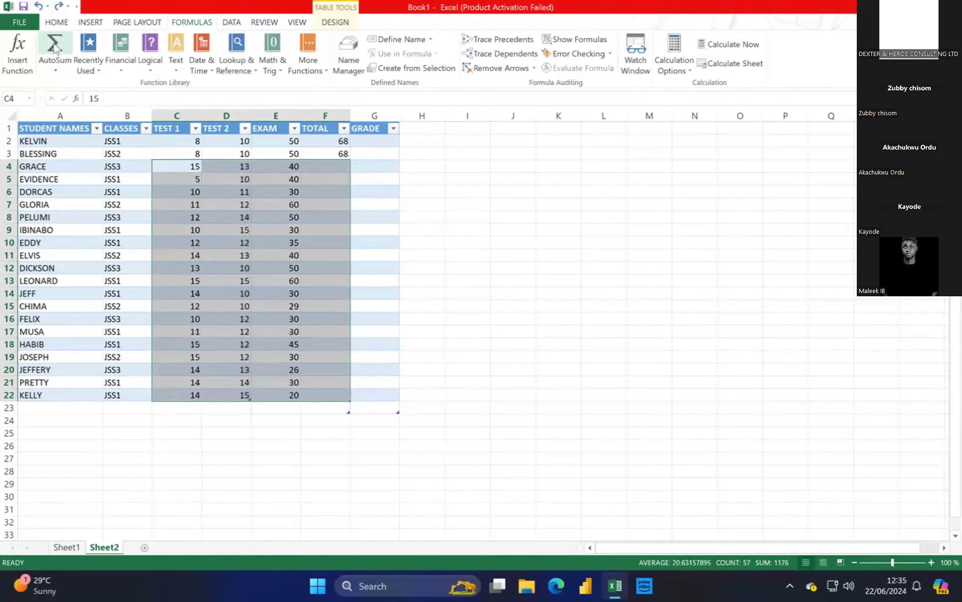
{"action": "left_click", "coordinate": [402, 297]}
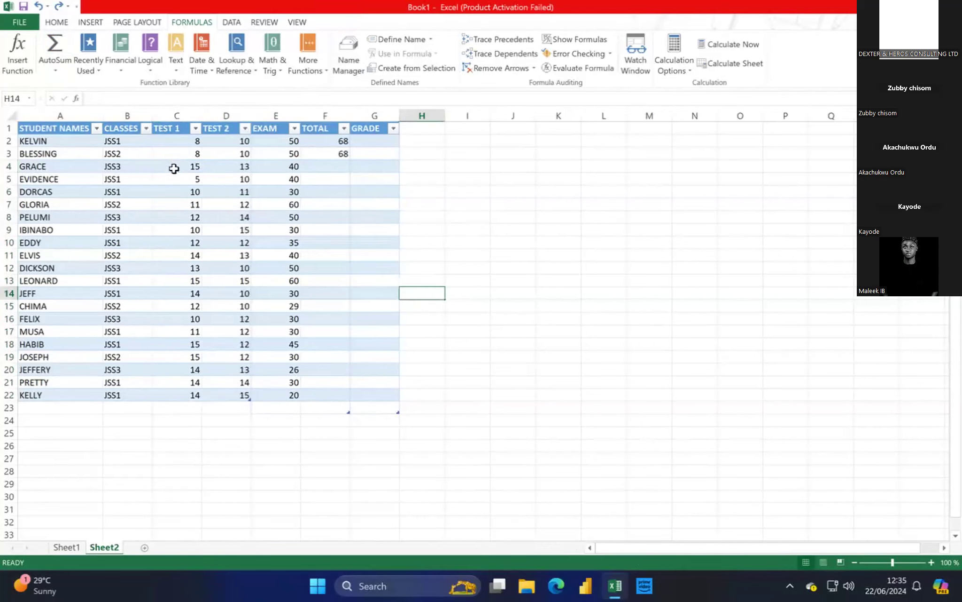
Step: Apply an AutoSum Sum to row 4 across C4:F4
{"action": "left_click", "coordinate": [175, 168]}
{"action": "left_click_drag", "start_coordinate": [175, 168], "coordinate": [325, 168]}
{"action": "left_click", "coordinate": [70, 71]}
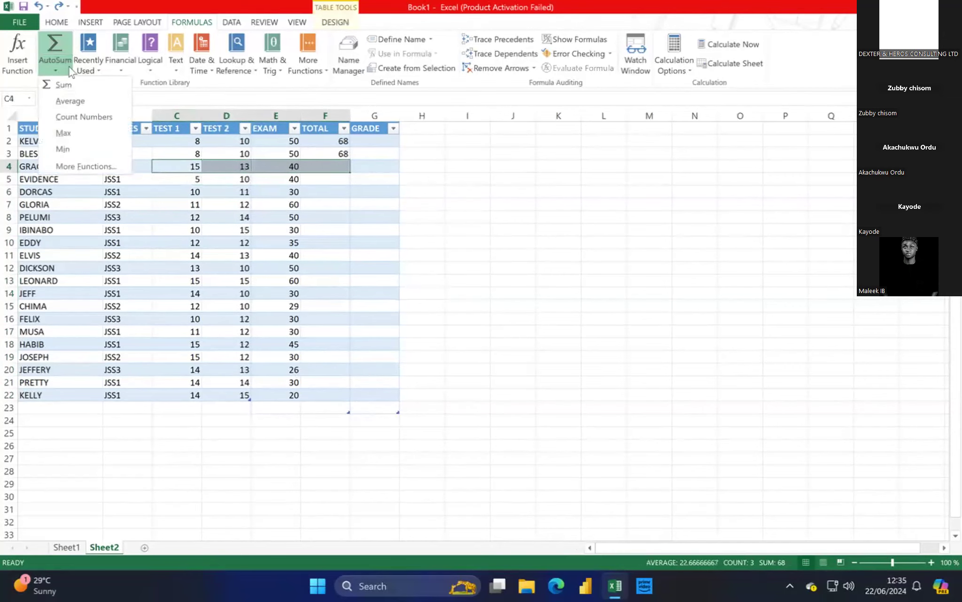
{"action": "left_click", "coordinate": [64, 85]}
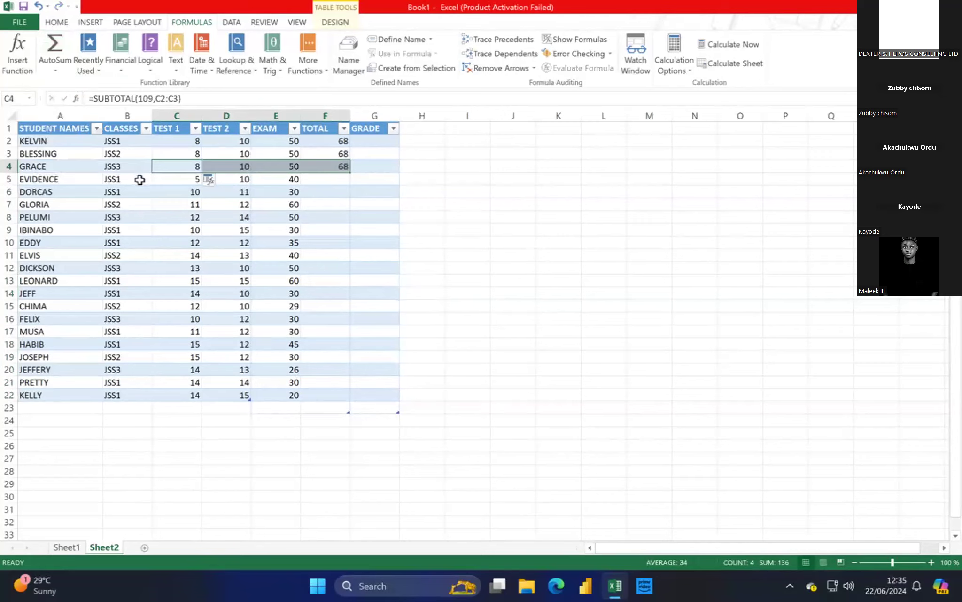
Step: Undo three times to restore BLESSING's 10, 12, 30 scores, then select F3
{"action": "key", "text": "ctrl+z"}
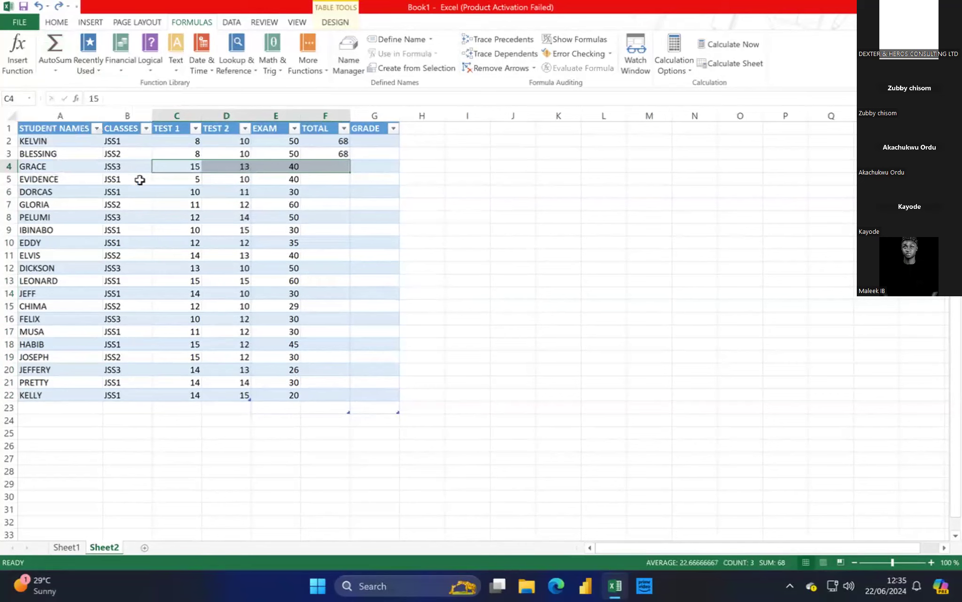
{"action": "key", "text": "ctrl+z"}
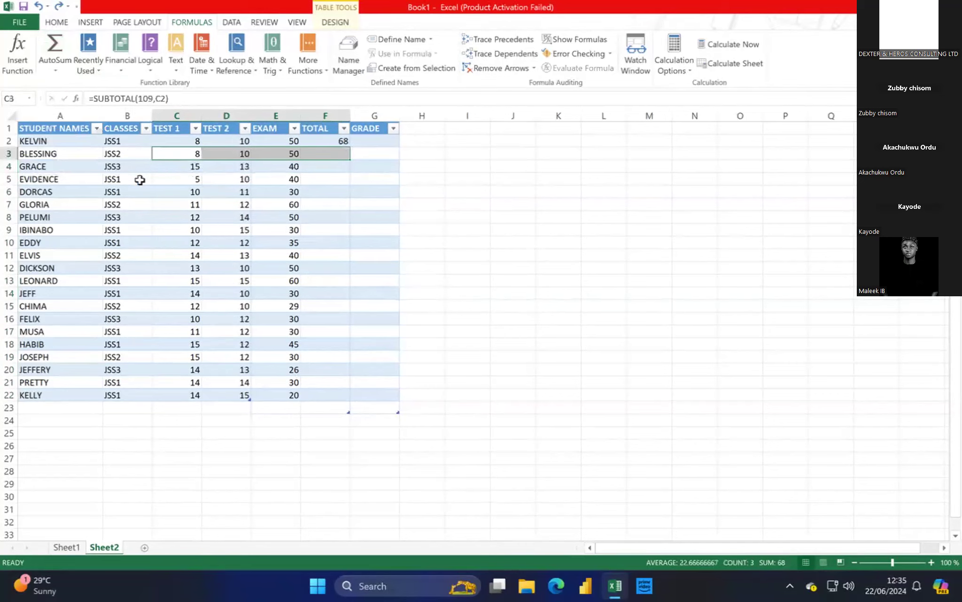
{"action": "key", "text": "ctrl+z"}
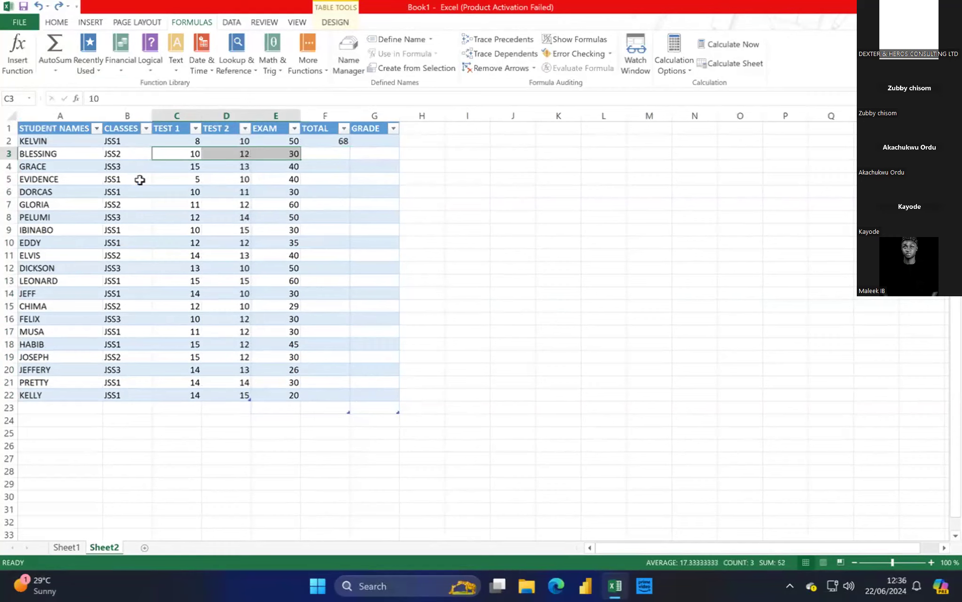
{"action": "left_click", "coordinate": [347, 158]}
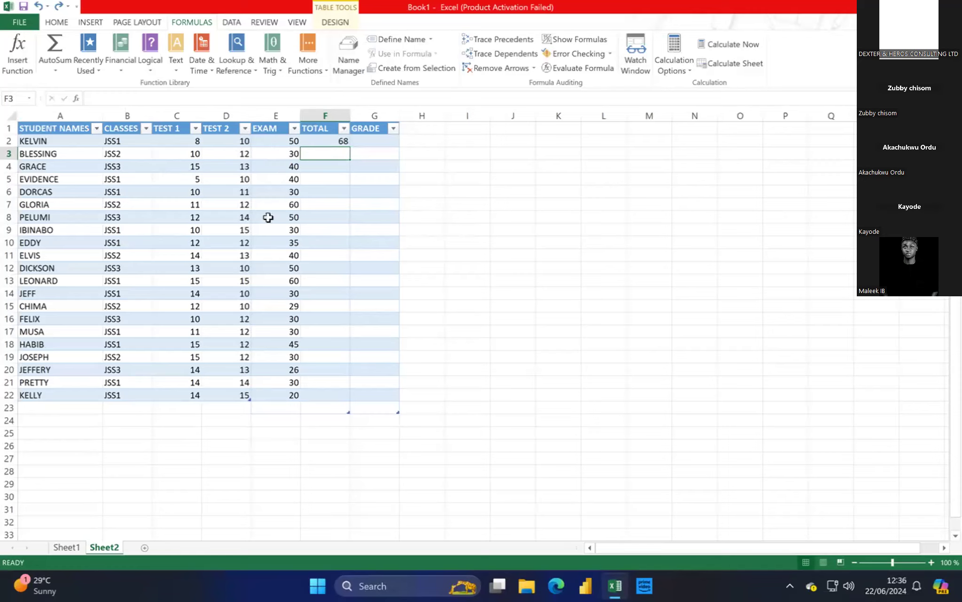
Step: Switch the ribbon to the HOME tab
{"action": "left_click", "coordinate": [57, 23]}
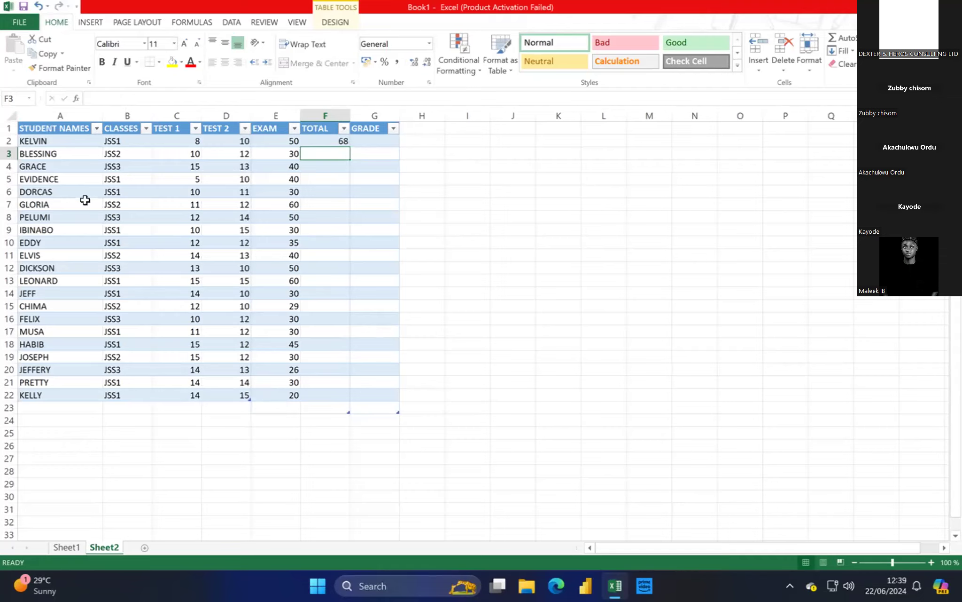
Step: Set the zoom to about 142% and clear the 68 from KELVIN's TOTAL cell F2
{"action": "left_click", "coordinate": [921, 562]}
{"action": "left_click_drag", "start_coordinate": [921, 563], "coordinate": [898, 564]}
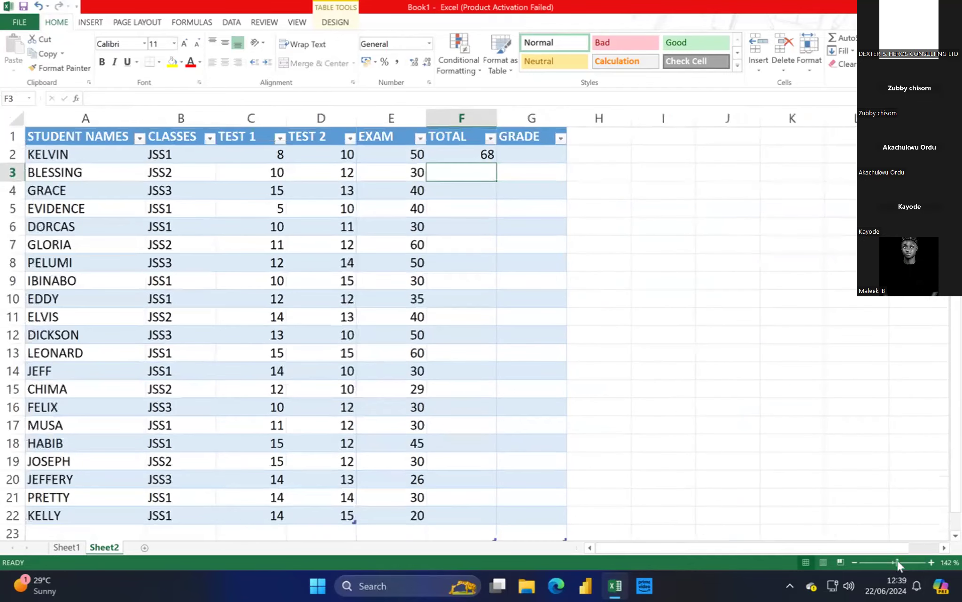
{"action": "left_click", "coordinate": [452, 154]}
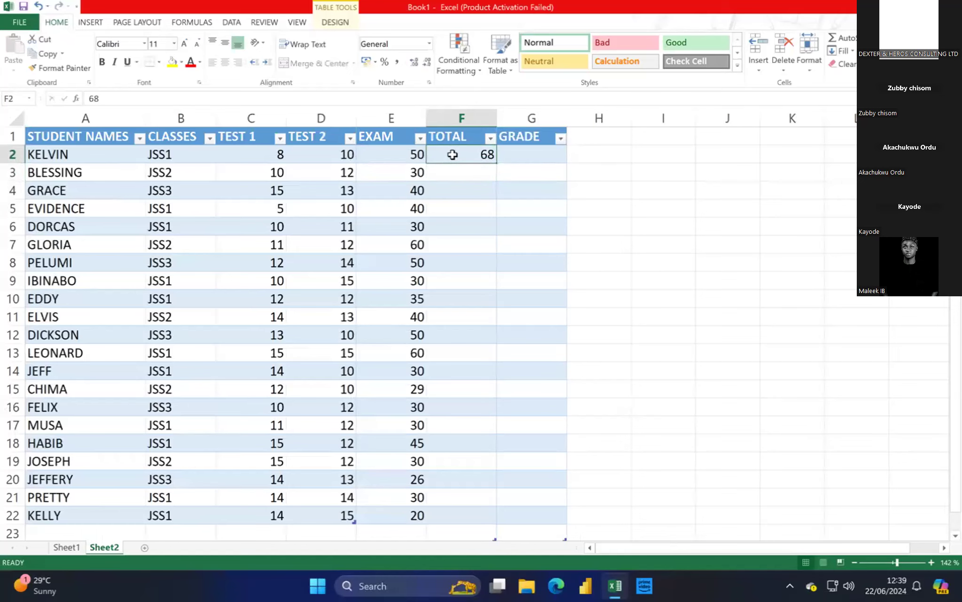
{"action": "key", "text": "BackSpace"}
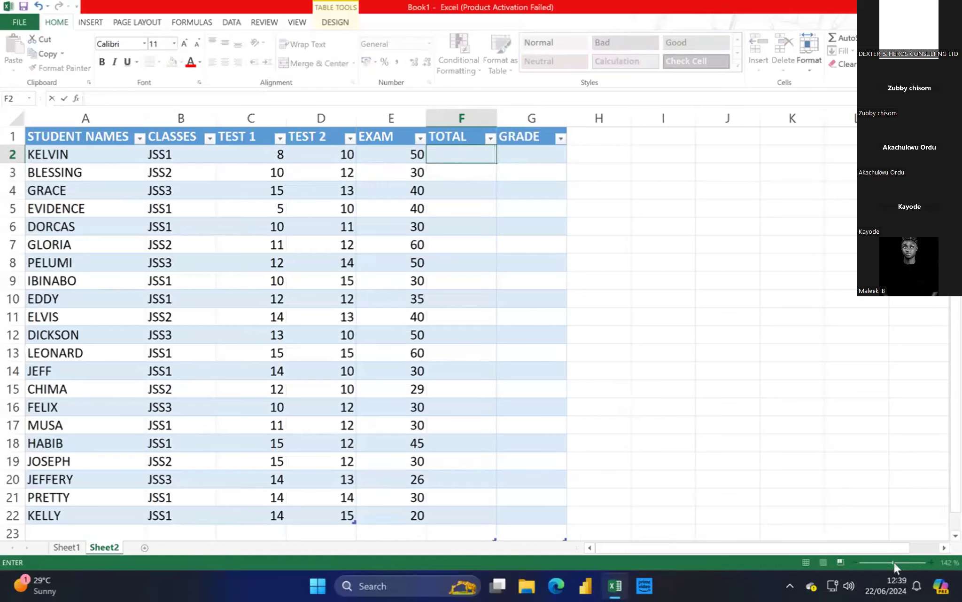
Step: Leave cell F2, zoom the sheet in and scroll back up to the table's header row
{"action": "left_click", "coordinate": [829, 461]}
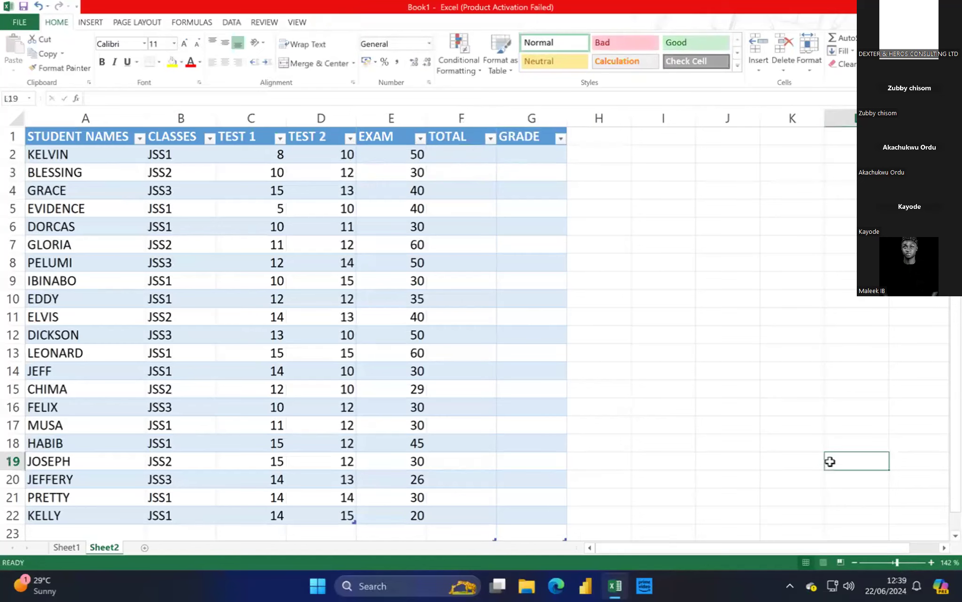
{"action": "left_click", "coordinate": [908, 562]}
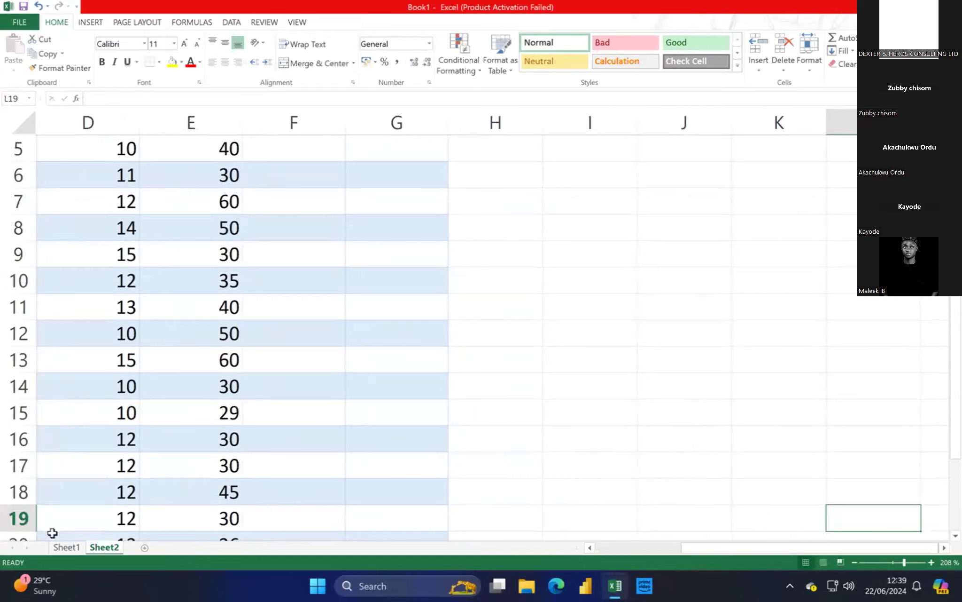
{"action": "left_click", "coordinate": [591, 547]}
{"action": "left_click", "coordinate": [591, 548]}
{"action": "left_click", "coordinate": [590, 548]}
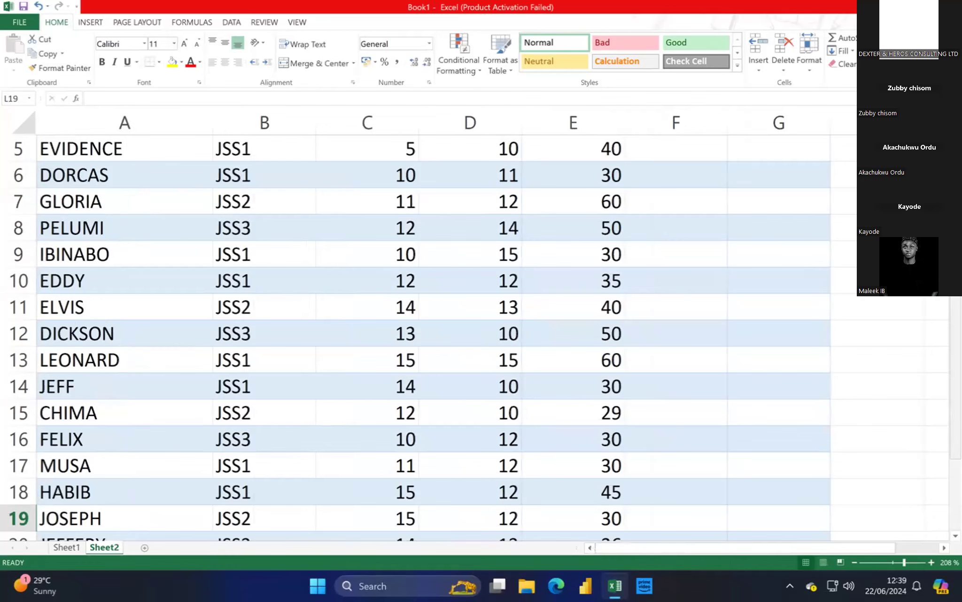
{"action": "scroll", "coordinate": [909, 408], "scroll_direction": "up", "scroll_amount": 2}
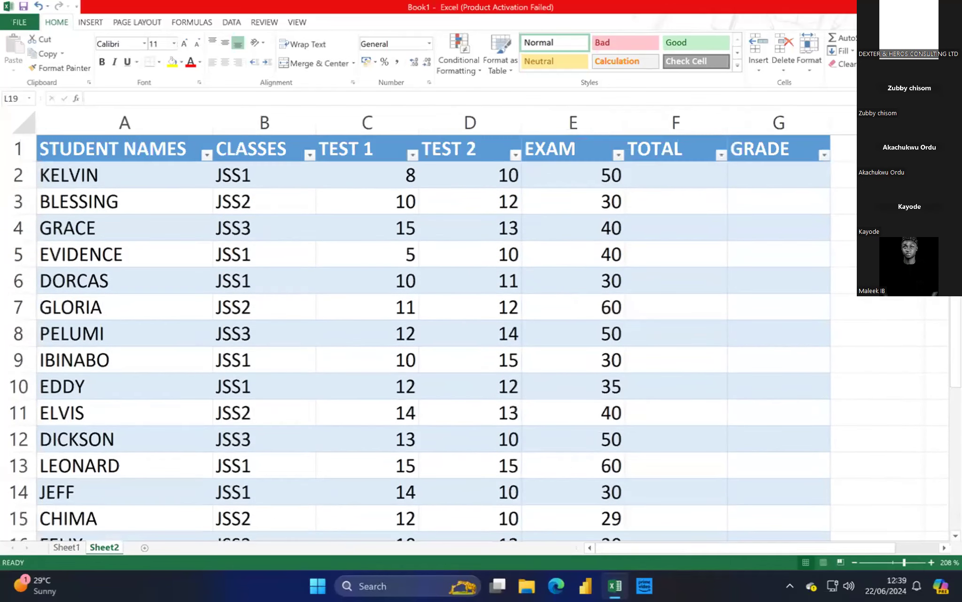
Step: Raise the zoom to roughly 270–290% so TEST 1 through TOTAL fill the screen
{"action": "left_click", "coordinate": [945, 548]}
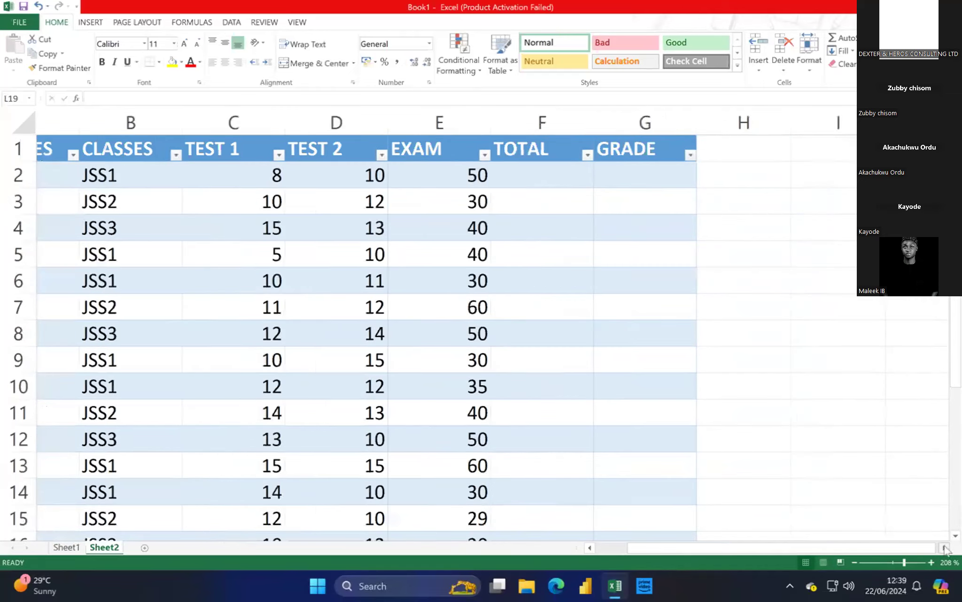
{"action": "left_click", "coordinate": [945, 547]}
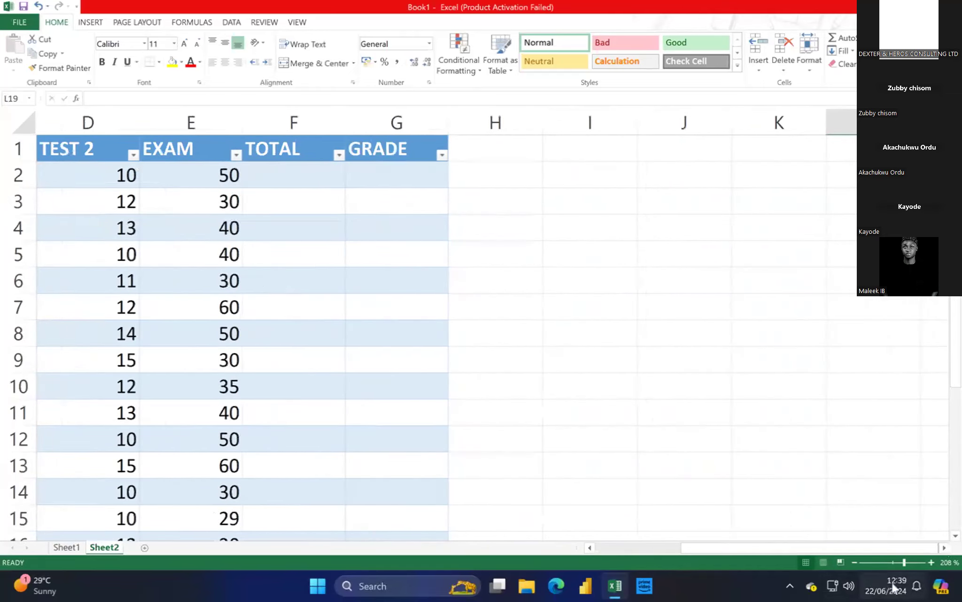
{"action": "left_click_drag", "start_coordinate": [910, 562], "coordinate": [913, 562]}
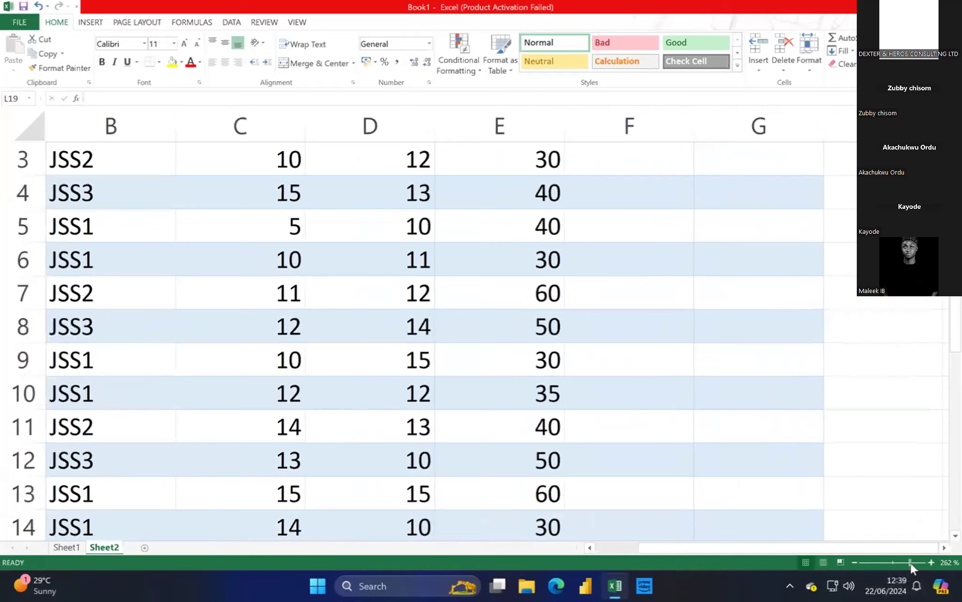
{"action": "left_click", "coordinate": [955, 535]}
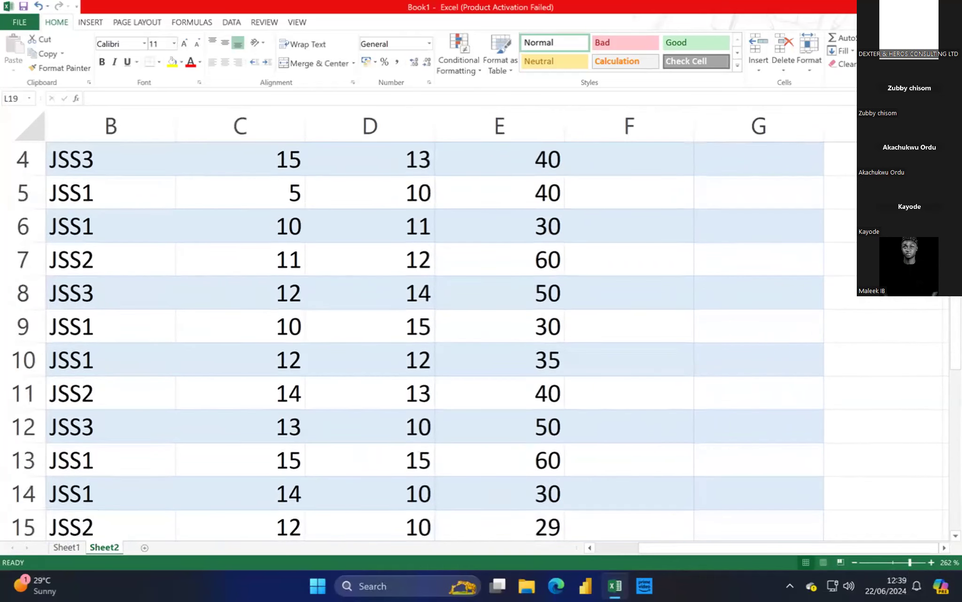
{"action": "scroll", "coordinate": [470, 329], "scroll_direction": "up", "scroll_amount": 1}
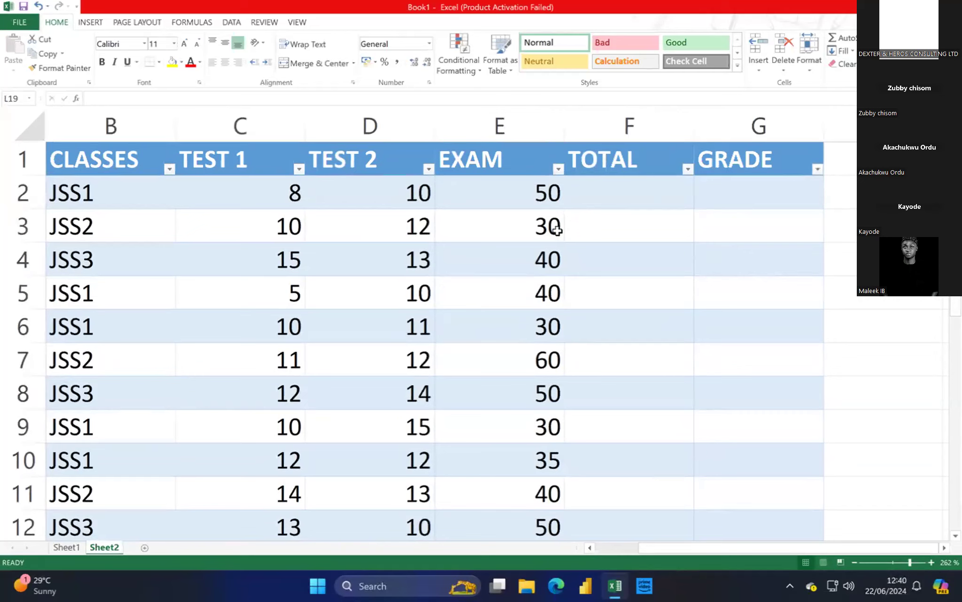
{"action": "left_click", "coordinate": [932, 562]}
{"action": "left_click", "coordinate": [932, 562]}
{"action": "left_click", "coordinate": [932, 562]}
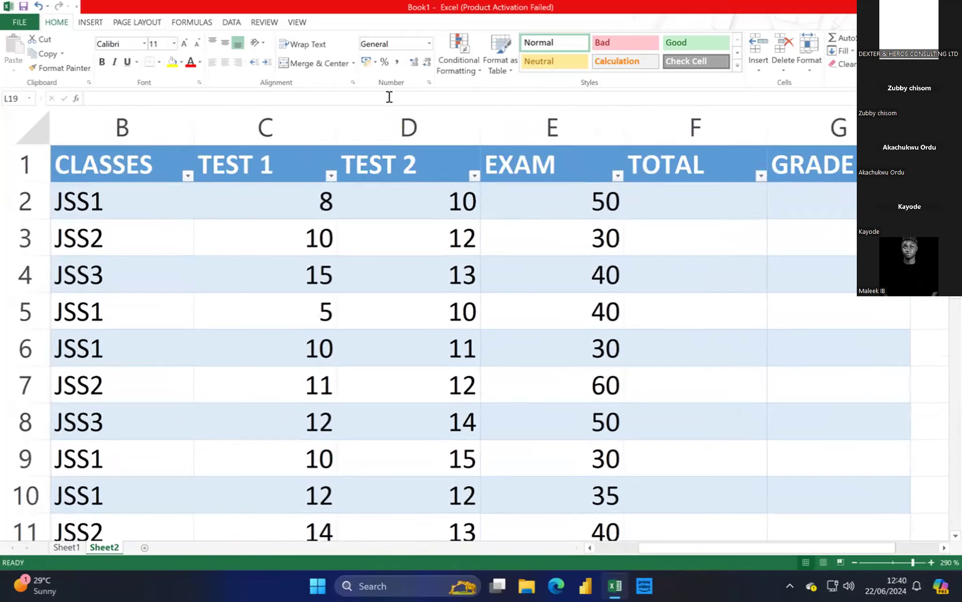
Step: Begin a formula in KELVIN's TOTAL cell F2 by entering an equals sign
{"action": "left_click", "coordinate": [676, 209]}
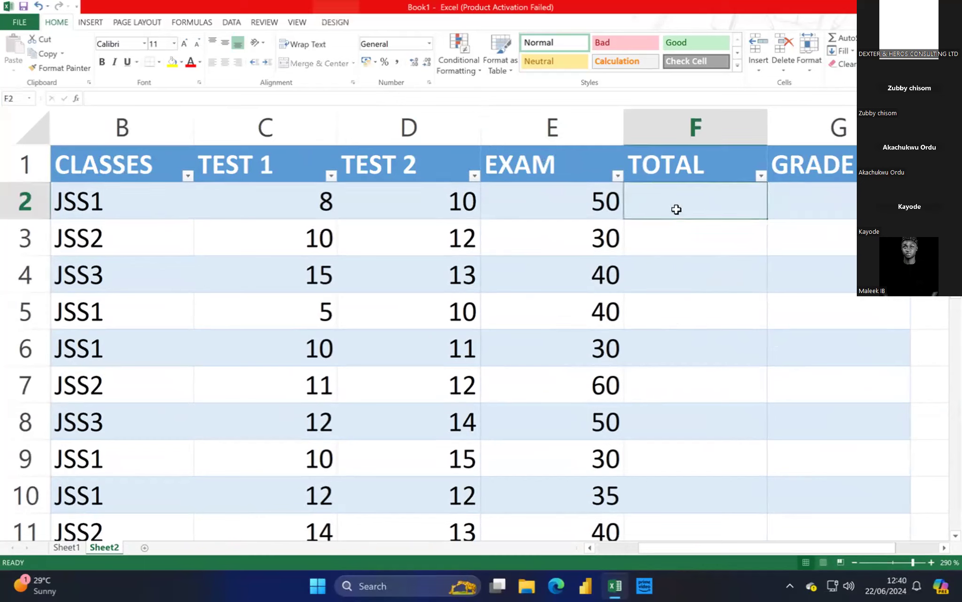
{"action": "double_click", "coordinate": [677, 209]}
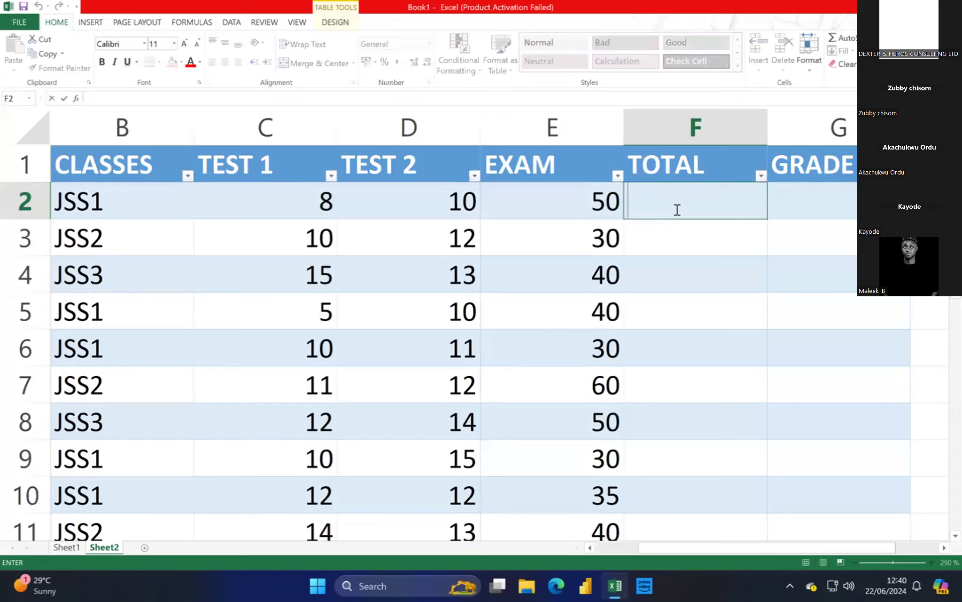
{"action": "type", "text": "="}
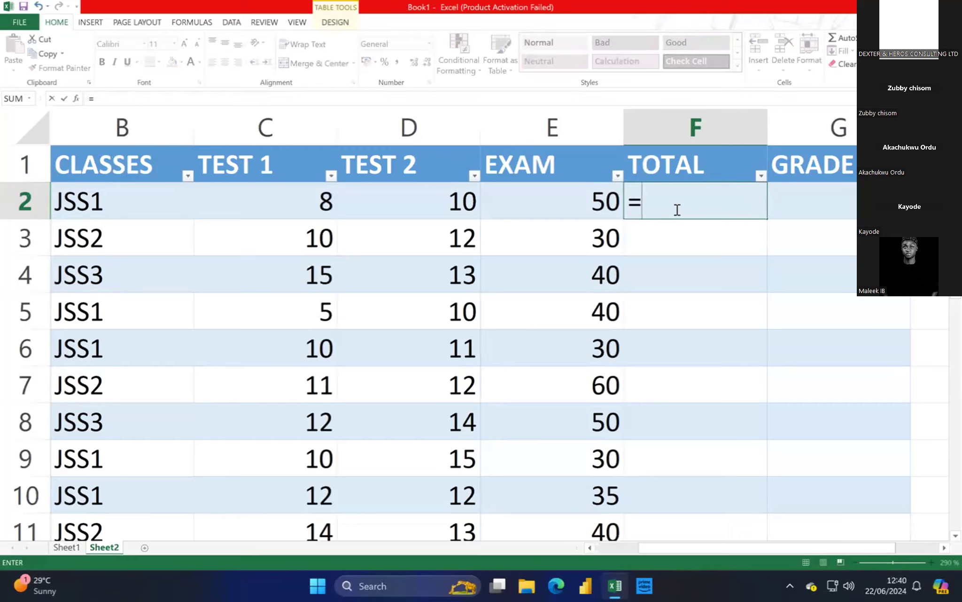
Step: Build =C2+D2+E2 in F2 from KELVIN's TEST 1, TEST 2 and EXAM cells
{"action": "left_click", "coordinate": [276, 207]}
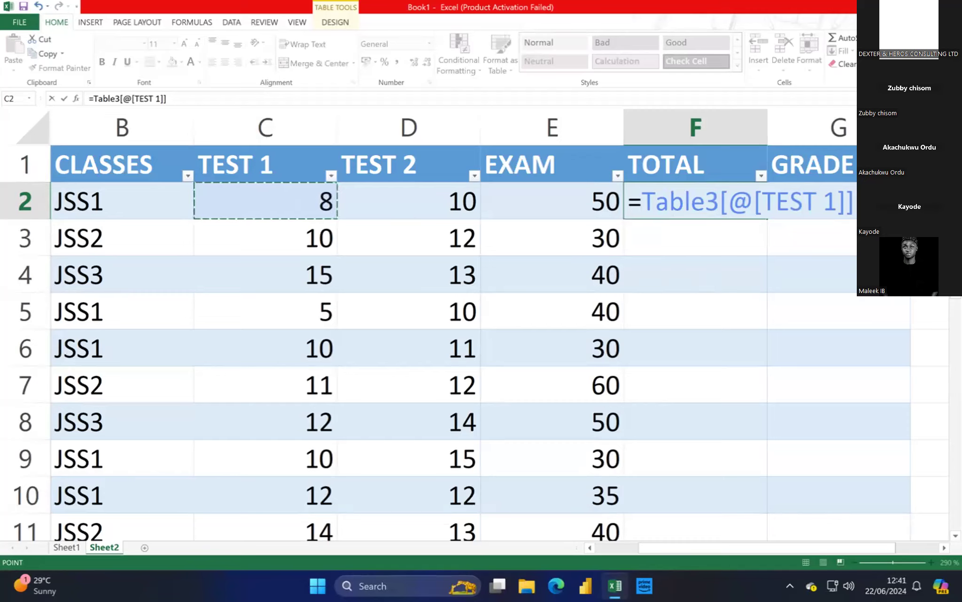
{"action": "type", "text": "+"}
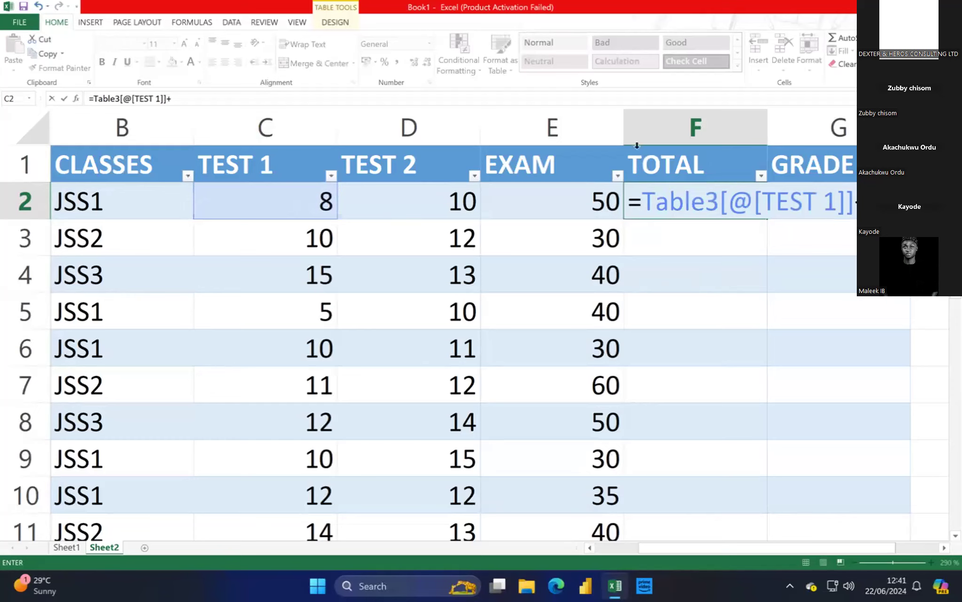
{"action": "left_click", "coordinate": [425, 198]}
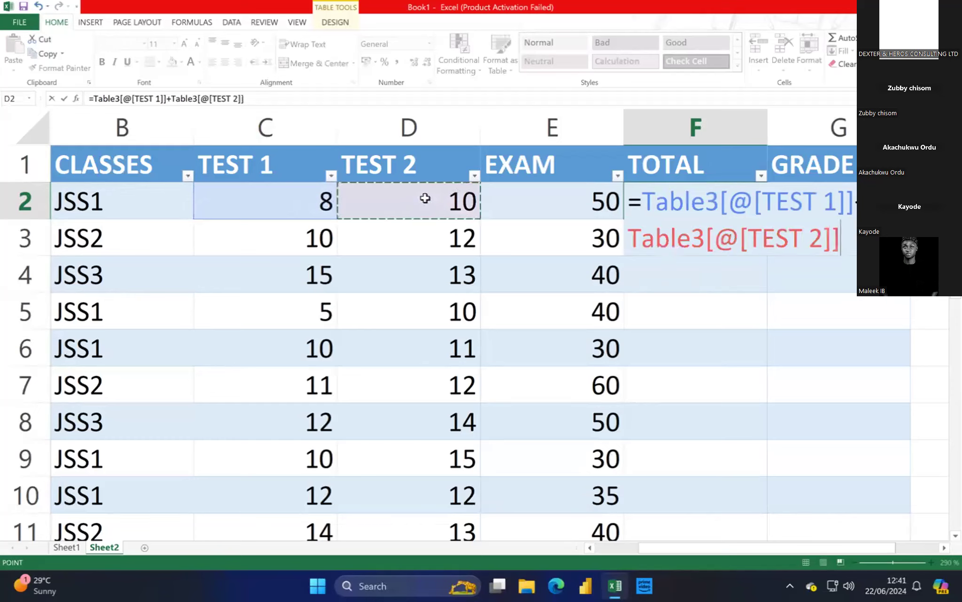
{"action": "type", "text": "+"}
{"action": "left_click", "coordinate": [552, 202]}
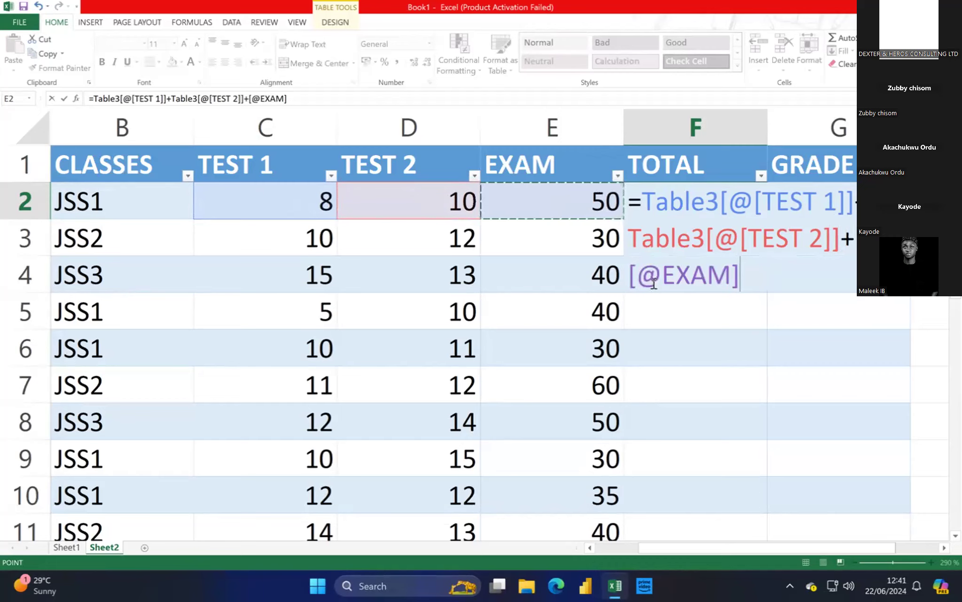
Step: Remove the stray +G5 reference from the end of the F2 formula
{"action": "left_click", "coordinate": [805, 301]}
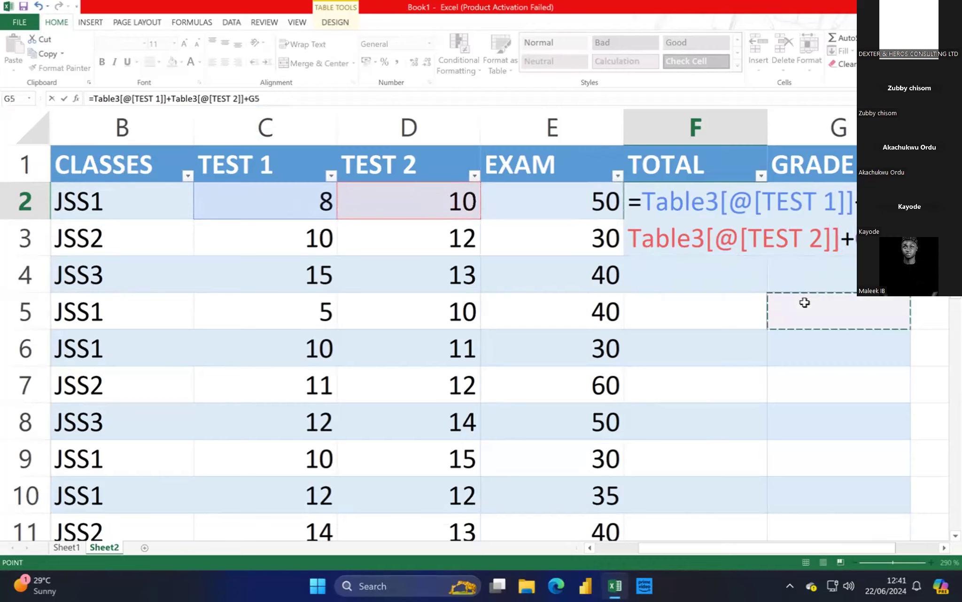
{"action": "key", "text": "F2"}
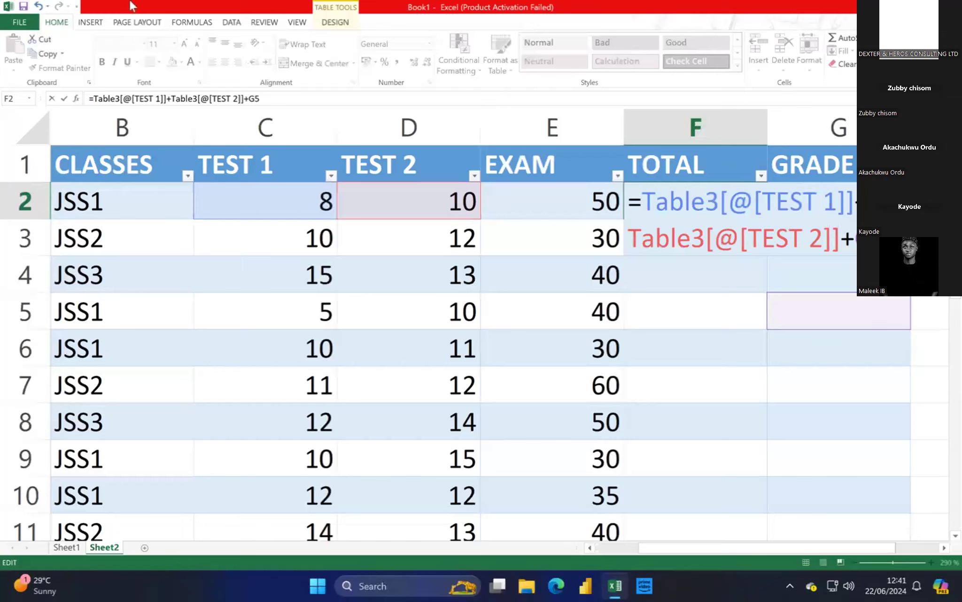
{"action": "left_click", "coordinate": [197, 26]}
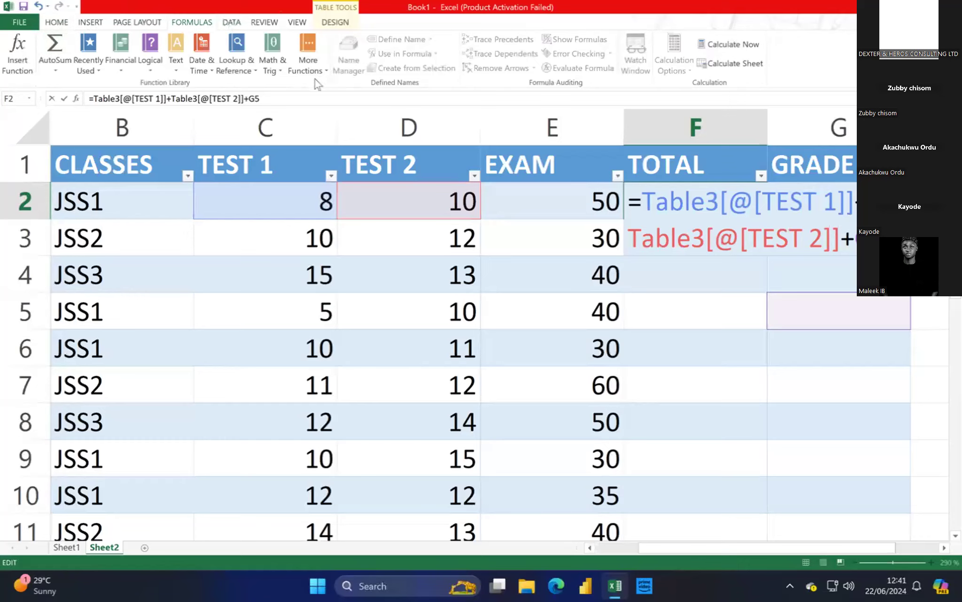
{"action": "left_click", "coordinate": [300, 98]}
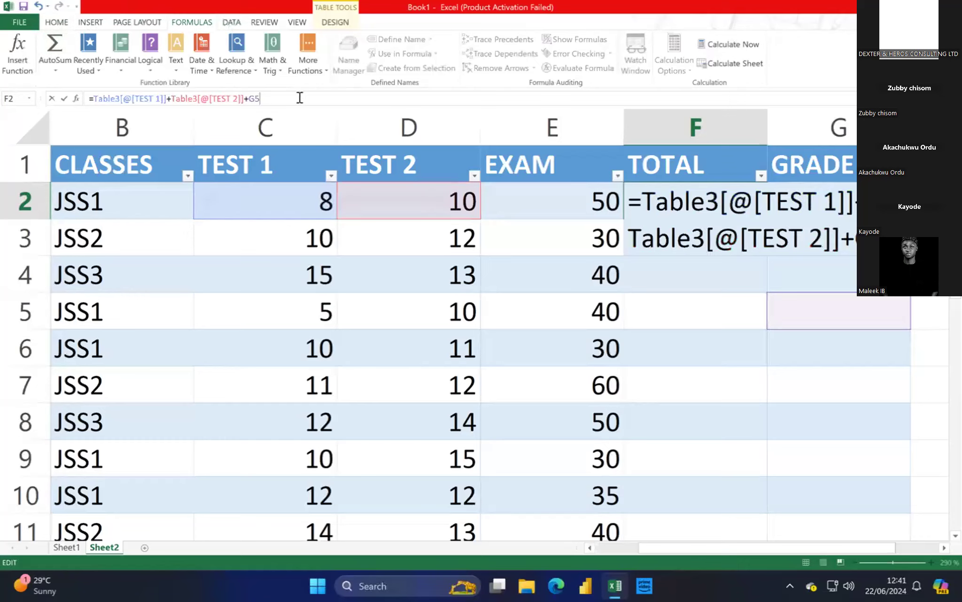
{"action": "key", "text": "BackSpace"}
{"action": "key", "text": "BackSpace"}
{"action": "key", "text": "BackSpace"}
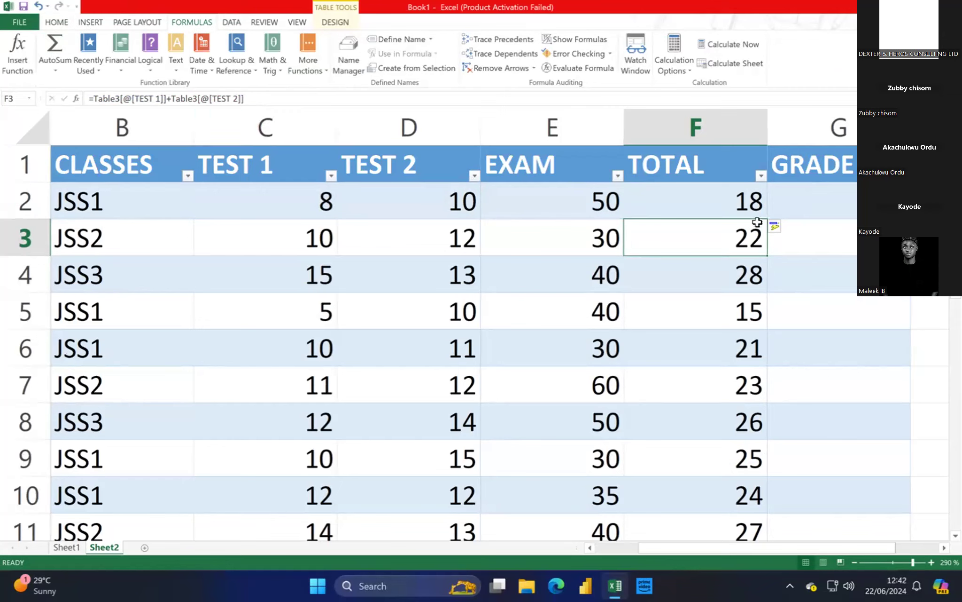
Step: Undo the auto-filled TOTAL column and clear F2's formula
{"action": "left_click", "coordinate": [700, 204]}
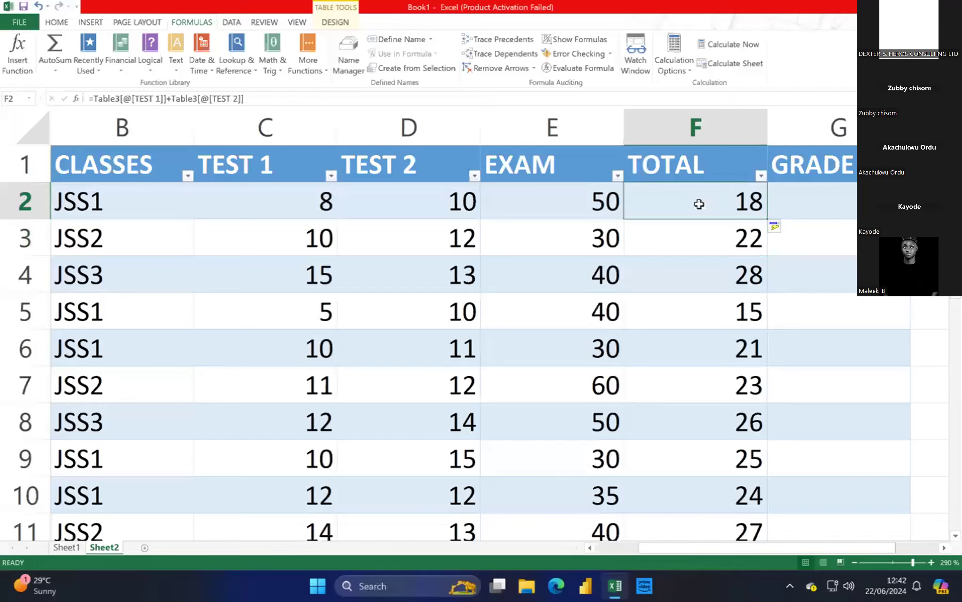
{"action": "key", "text": "ctrl+z"}
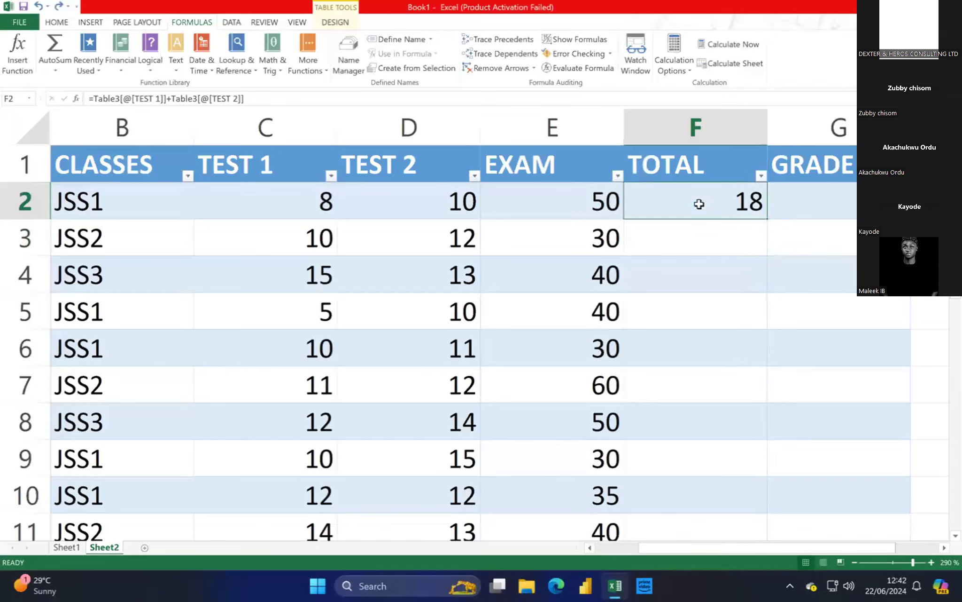
{"action": "key", "text": "BackSpace"}
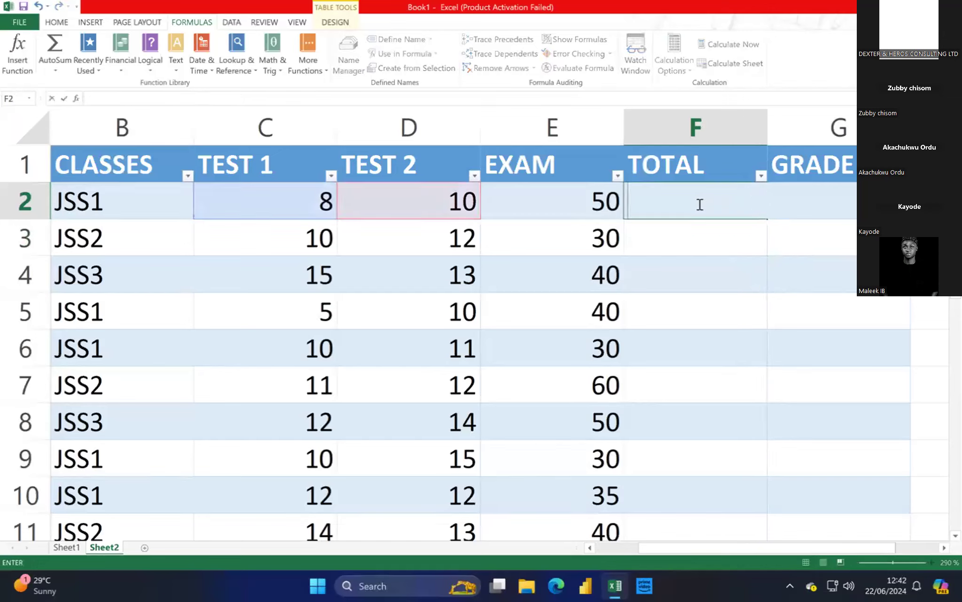
Step: Restart F2 as a new formula, trimming the typed =sum back to =
{"action": "left_click", "coordinate": [691, 196]}
{"action": "type", "text": "+"}
{"action": "key", "text": "BackSpace"}
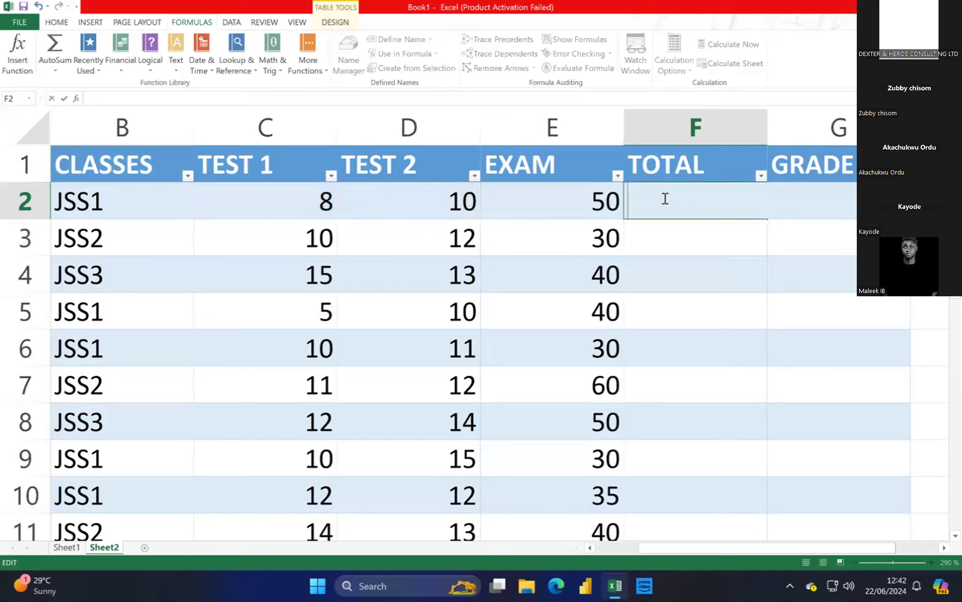
{"action": "type", "text": "=sum"}
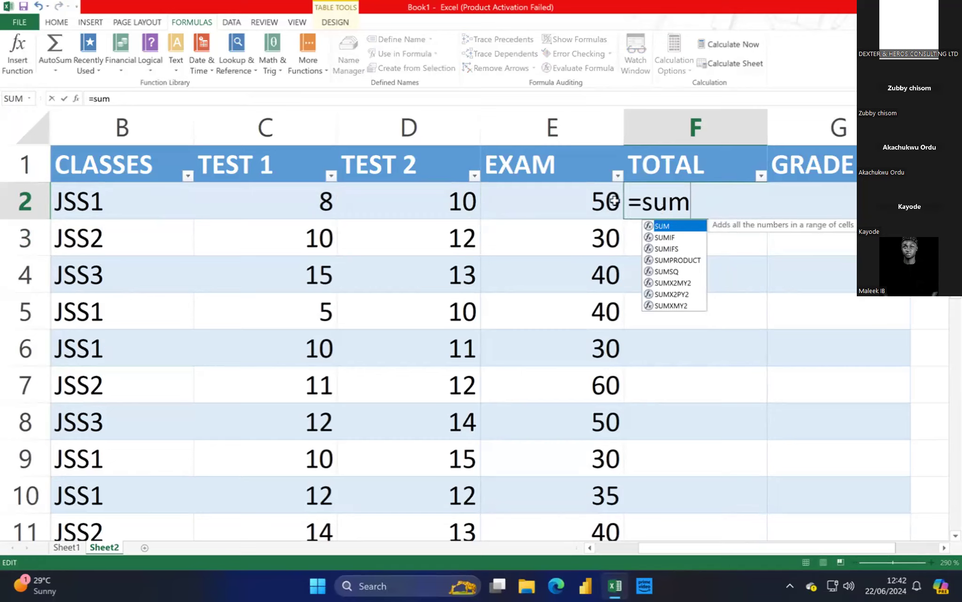
{"action": "key", "text": "BackSpace"}
{"action": "key", "text": "BackSpace"}
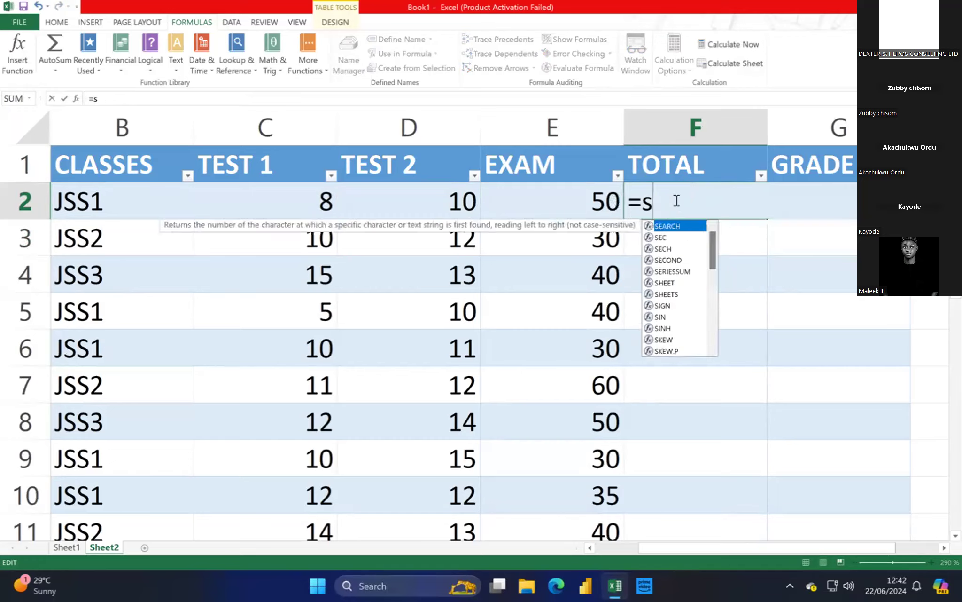
{"action": "key", "text": "BackSpace"}
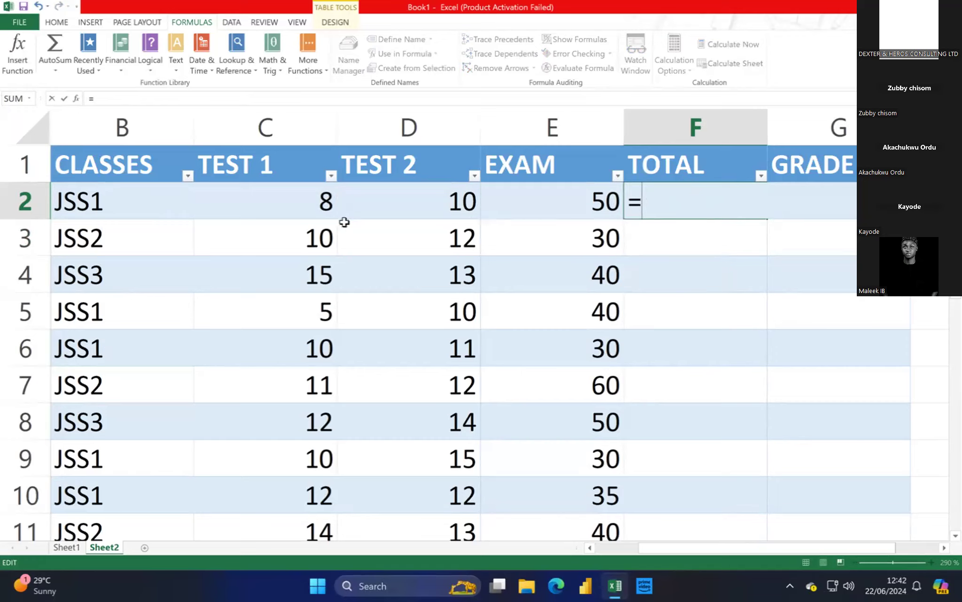
Step: Enter =C2+D2+E2 in F2 so TOTAL fills with sums like 68 and 52
{"action": "left_click", "coordinate": [320, 201]}
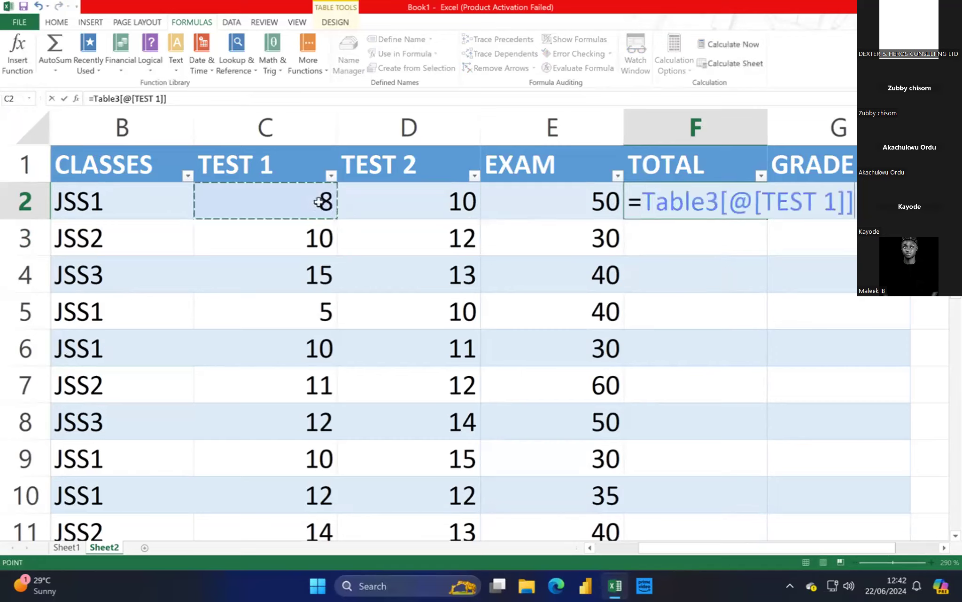
{"action": "type", "text": "+"}
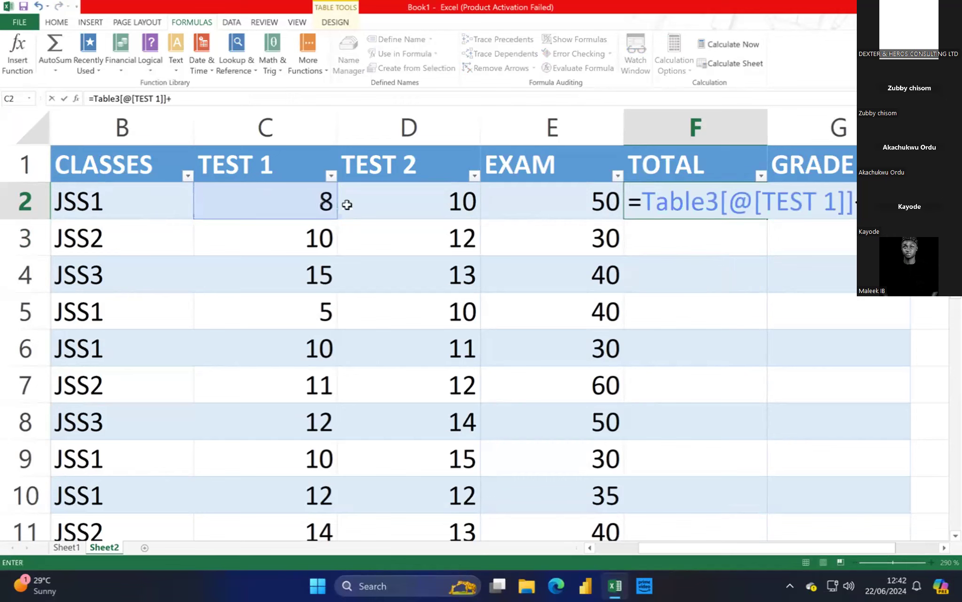
{"action": "left_click", "coordinate": [410, 214]}
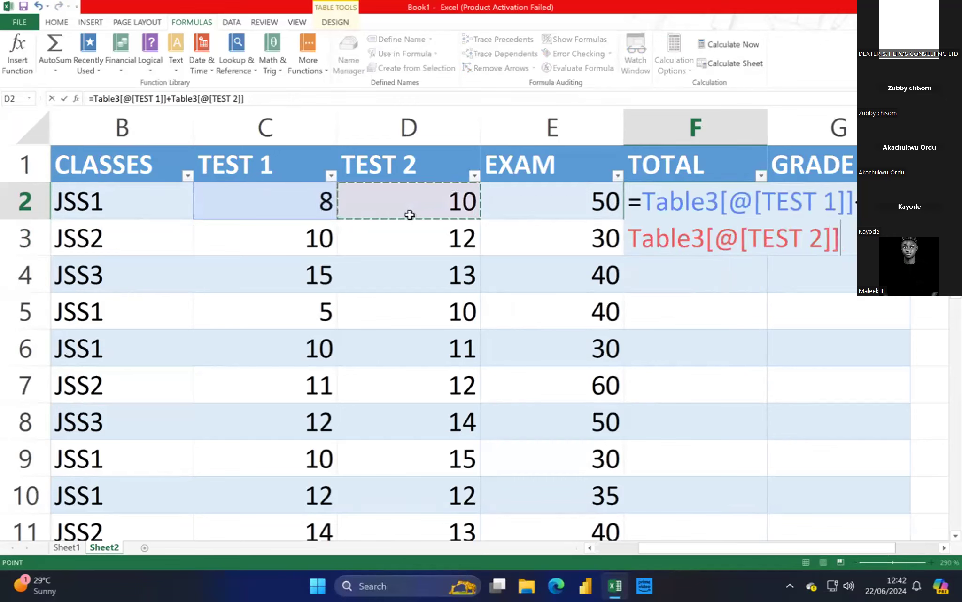
{"action": "type", "text": "+"}
{"action": "left_click", "coordinate": [604, 214]}
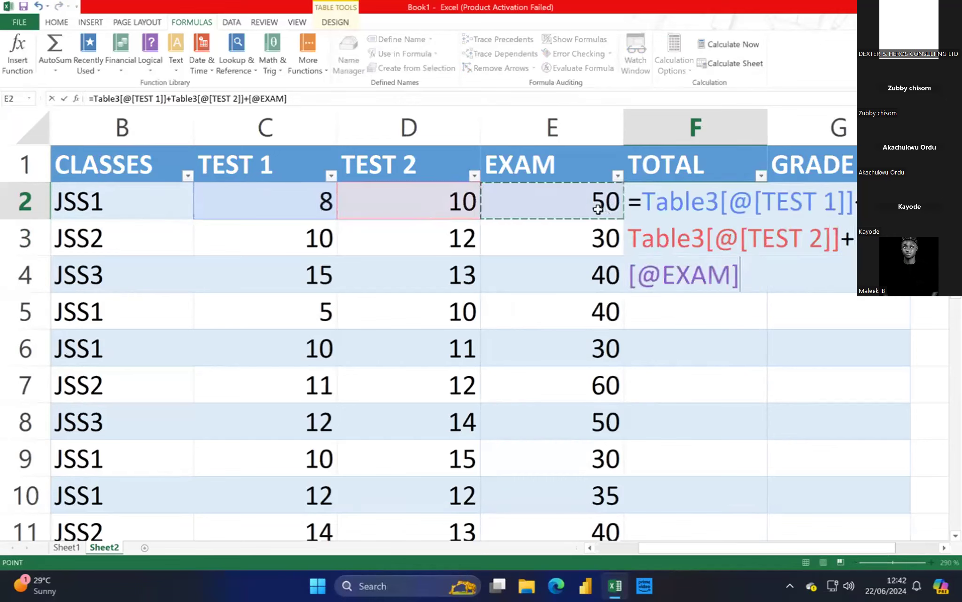
{"action": "key", "text": "Return"}
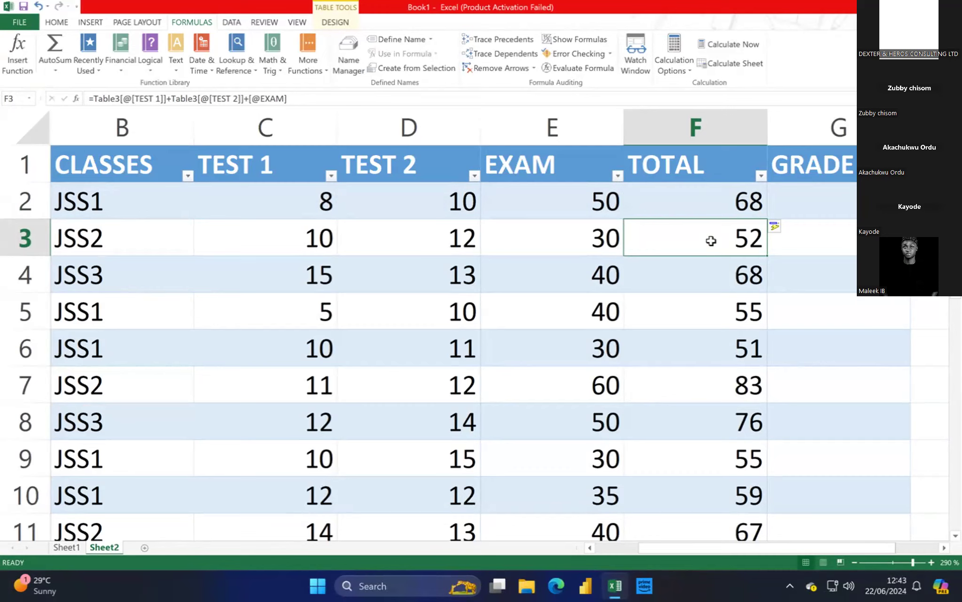
Step: Undo the auto-filled sums and delete F2's formula, returning to cell F2
{"action": "key", "text": "ctrl+z"}
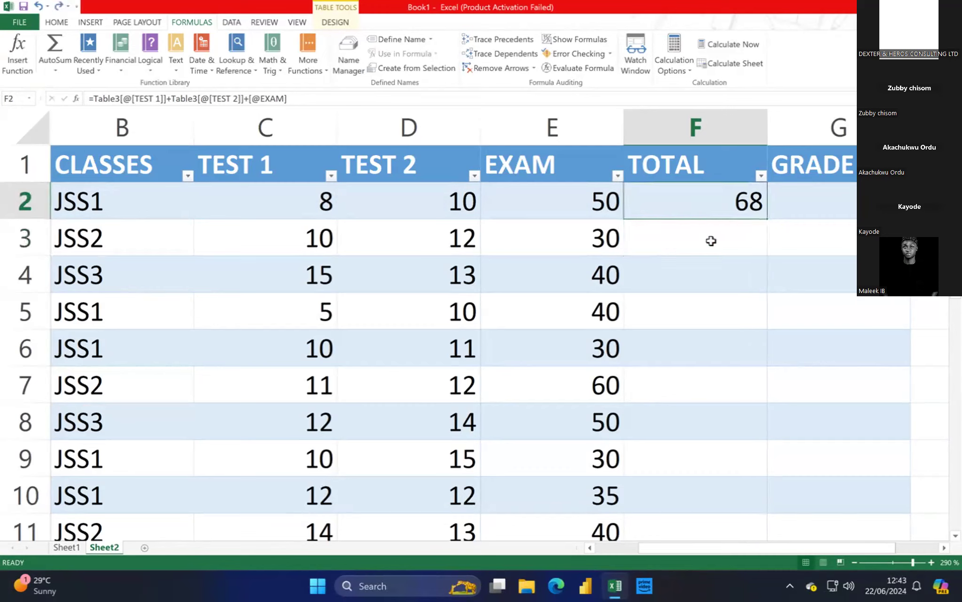
{"action": "key", "text": "BackSpace"}
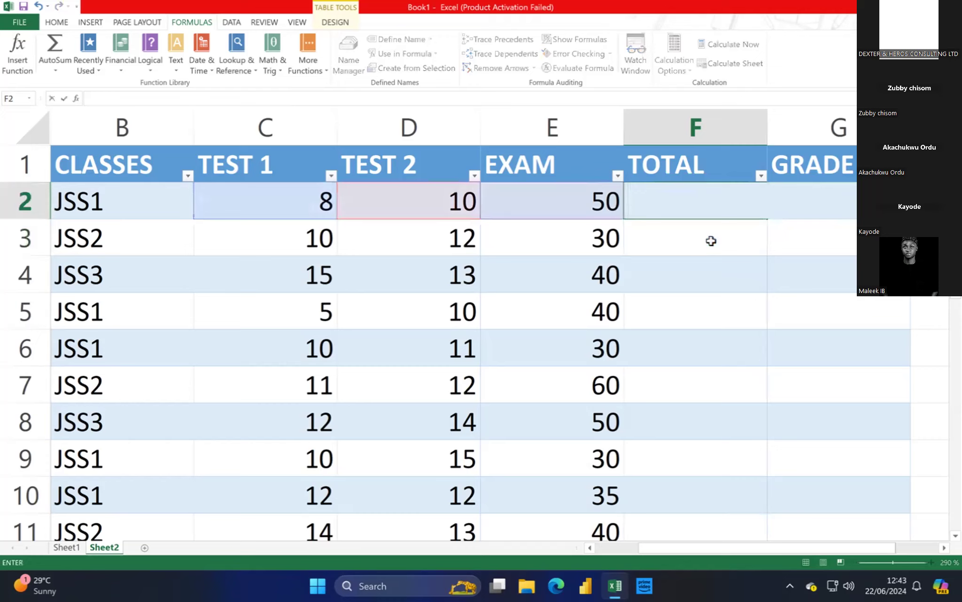
{"action": "key", "text": "Return"}
{"action": "left_click", "coordinate": [706, 211]}
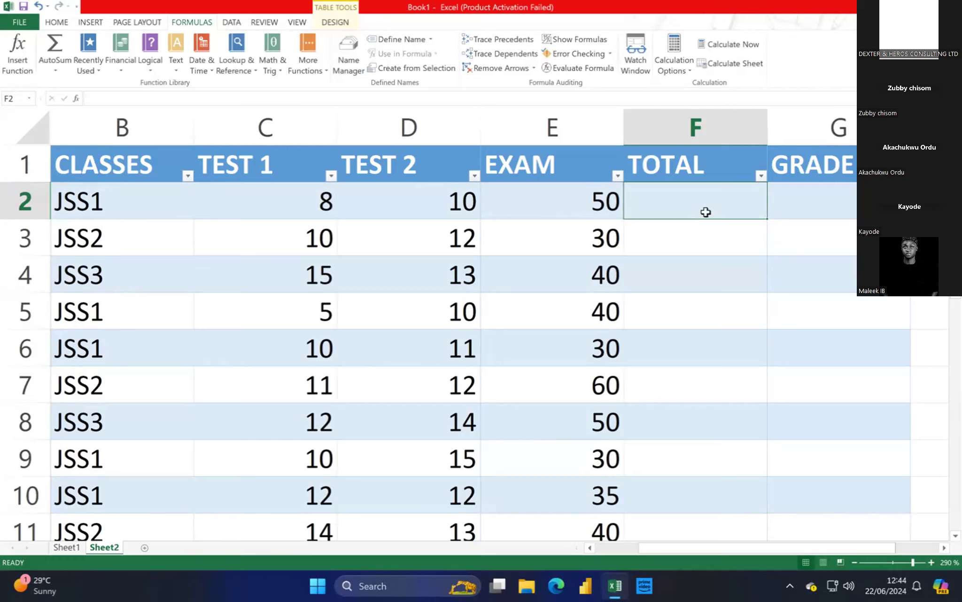
Step: Enter =SUM(C2,D2,E2) in F2 so TOTAL fills with 68, 52, 68, 55 and onward
{"action": "type", "text": "+"}
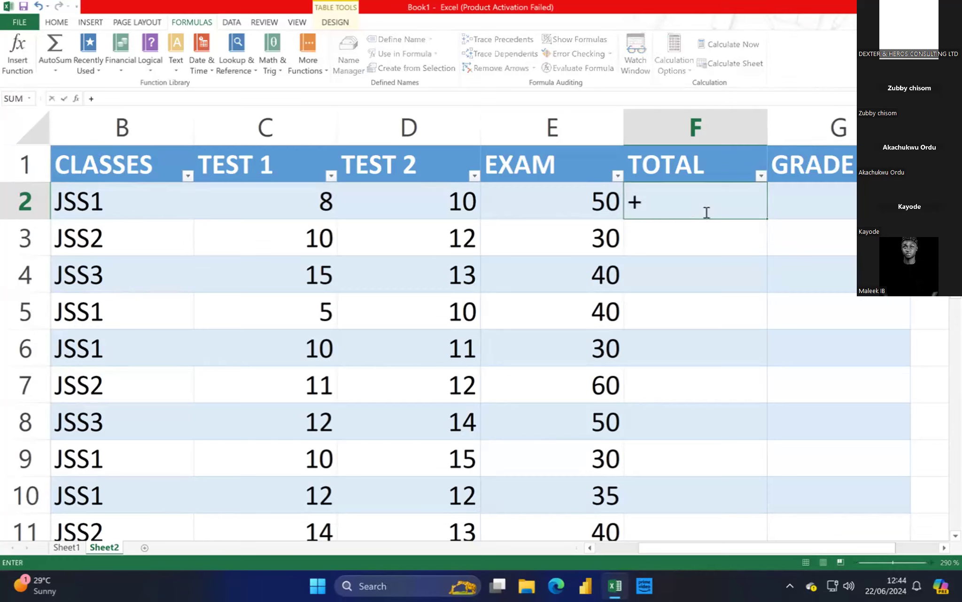
{"action": "key", "text": "BackSpace"}
{"action": "type", "text": "=sum"}
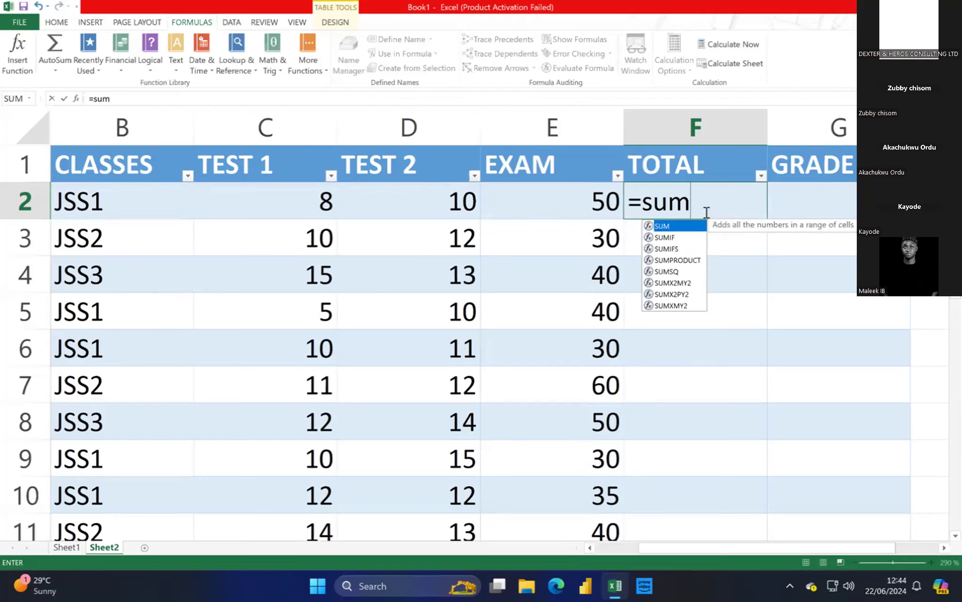
{"action": "type", "text": "("}
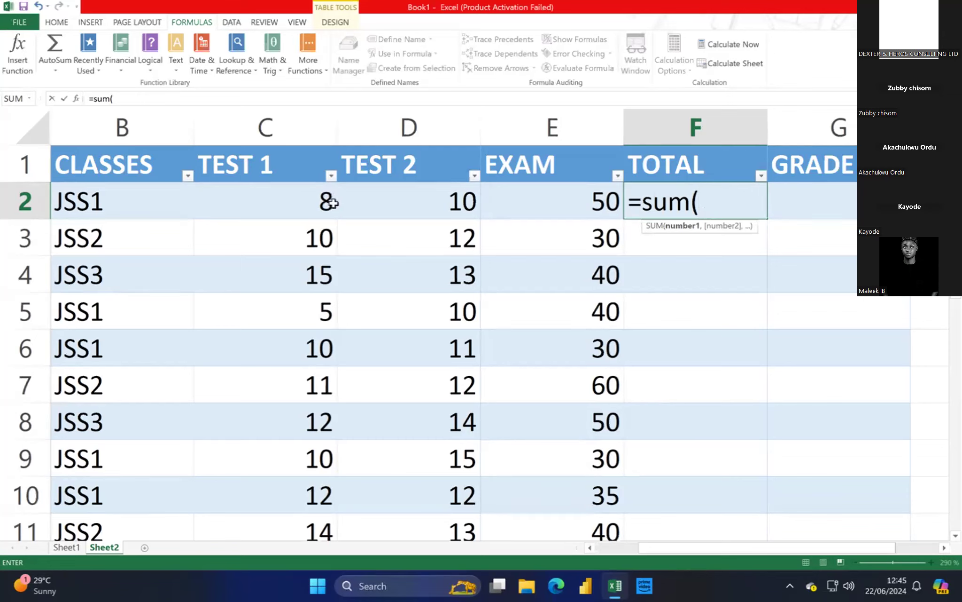
{"action": "left_click", "coordinate": [308, 206]}
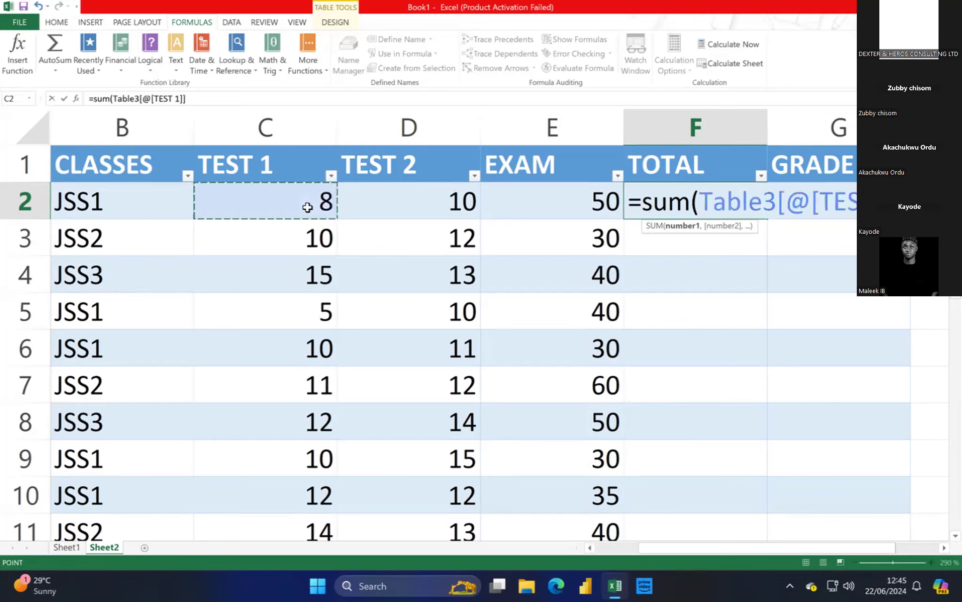
{"action": "type", "text": ","}
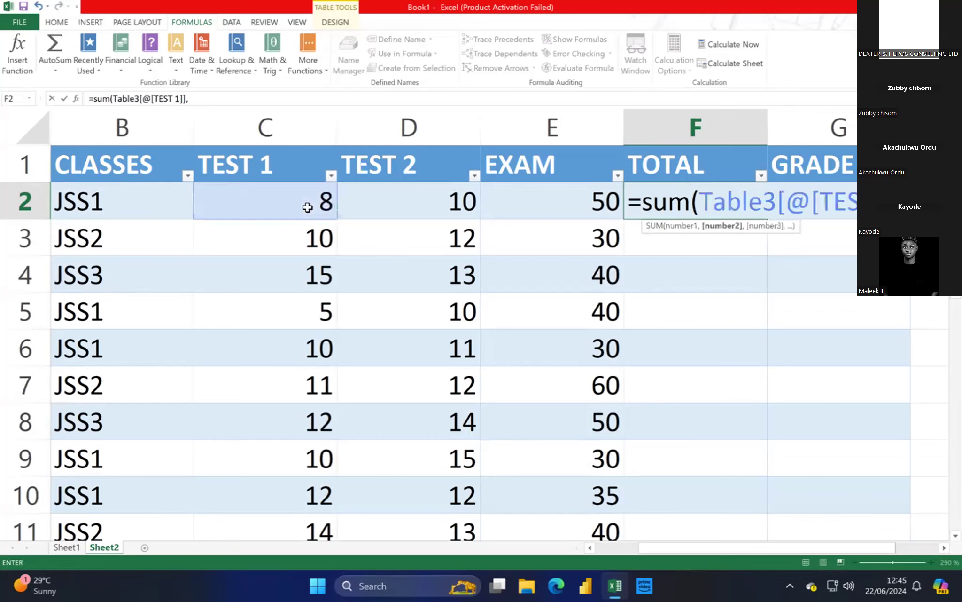
{"action": "left_click", "coordinate": [379, 208]}
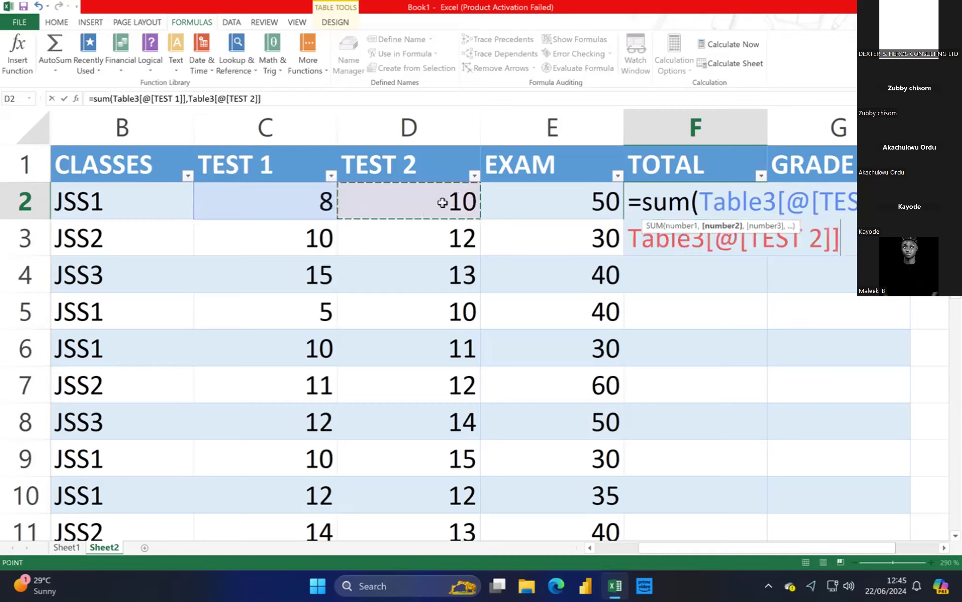
{"action": "type", "text": ","}
{"action": "left_click", "coordinate": [597, 191]}
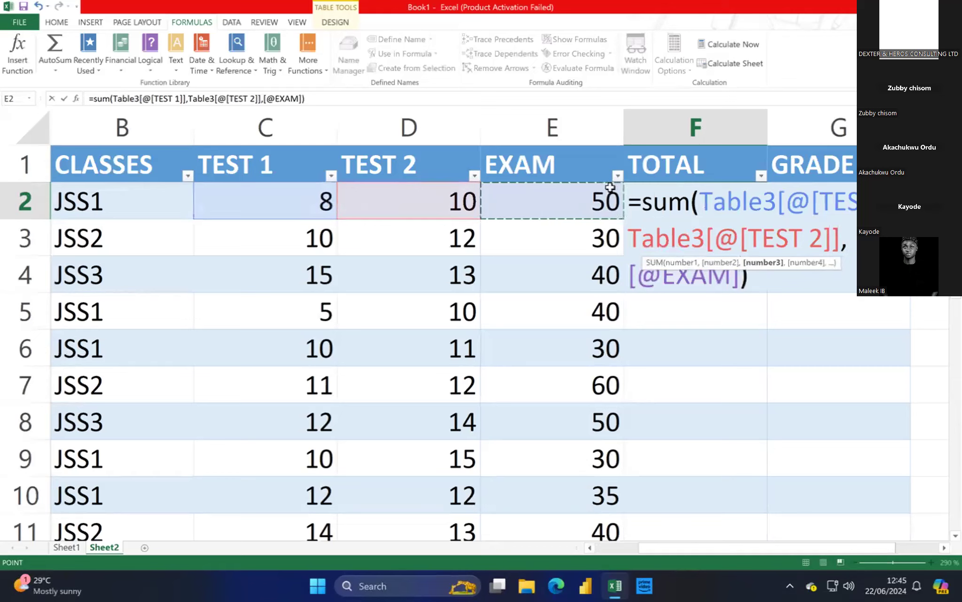
{"action": "type", "text": ")"}
{"action": "key", "text": "Return"}
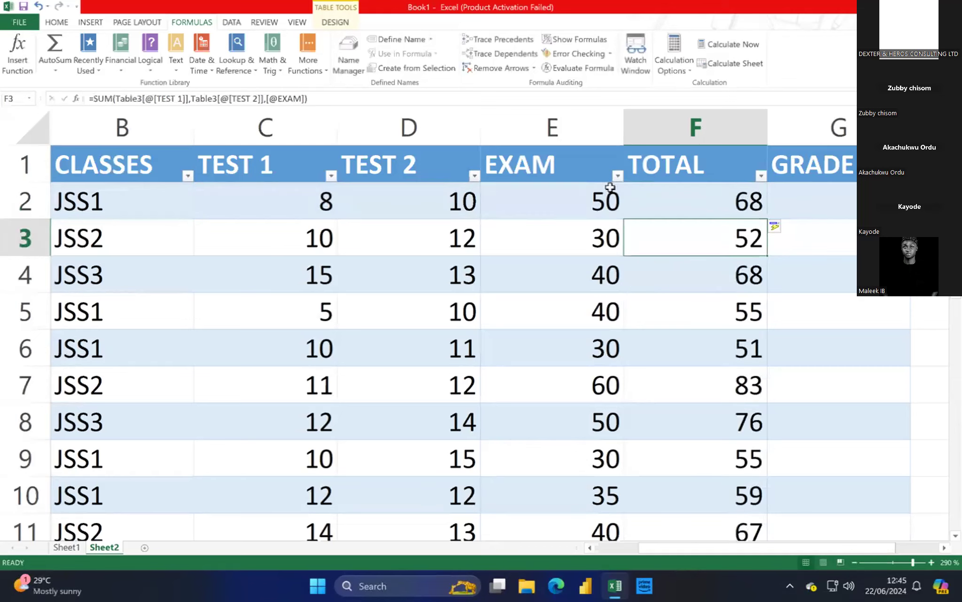
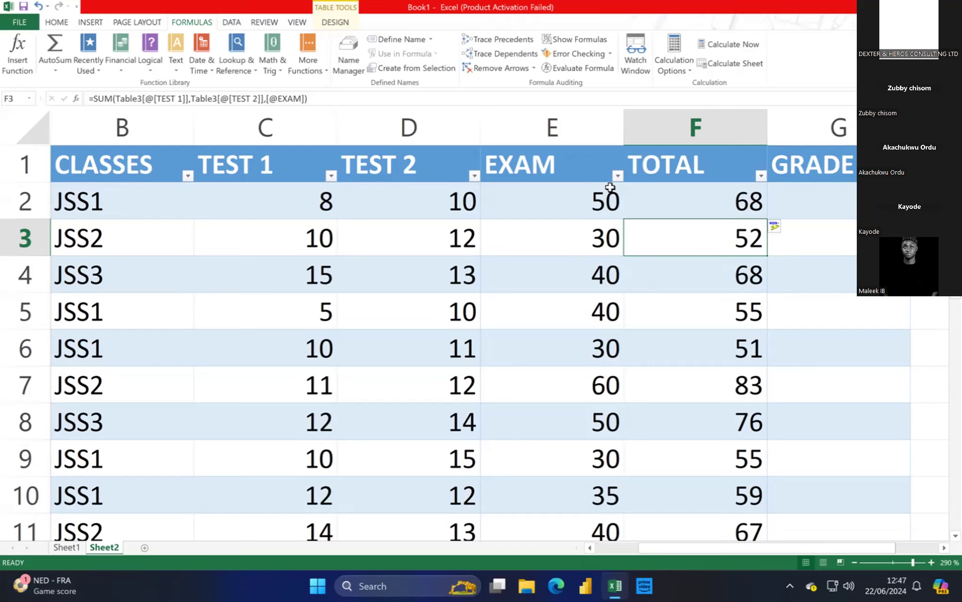
Step: Undo the fill and re-enter F2 as =SUM(C2:E2) so the TOTAL column fills
{"action": "key", "text": "ctrl+z"}
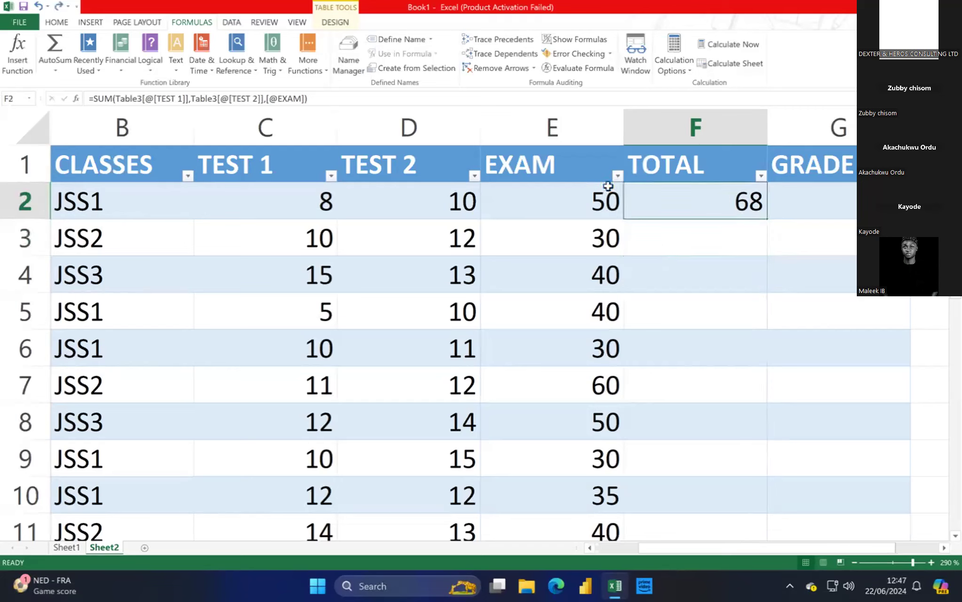
{"action": "key", "text": "BackSpace"}
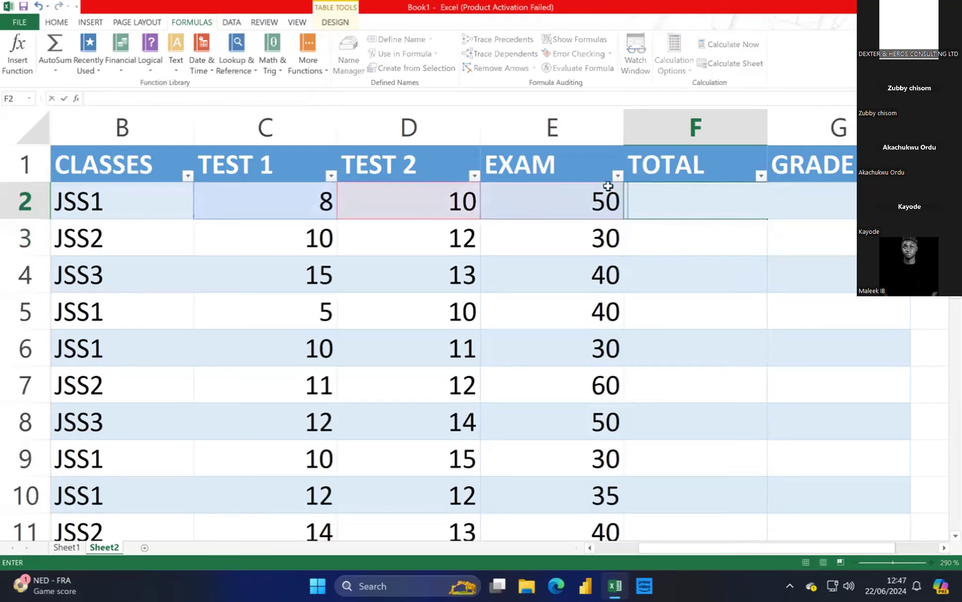
{"action": "type", "text": "+"}
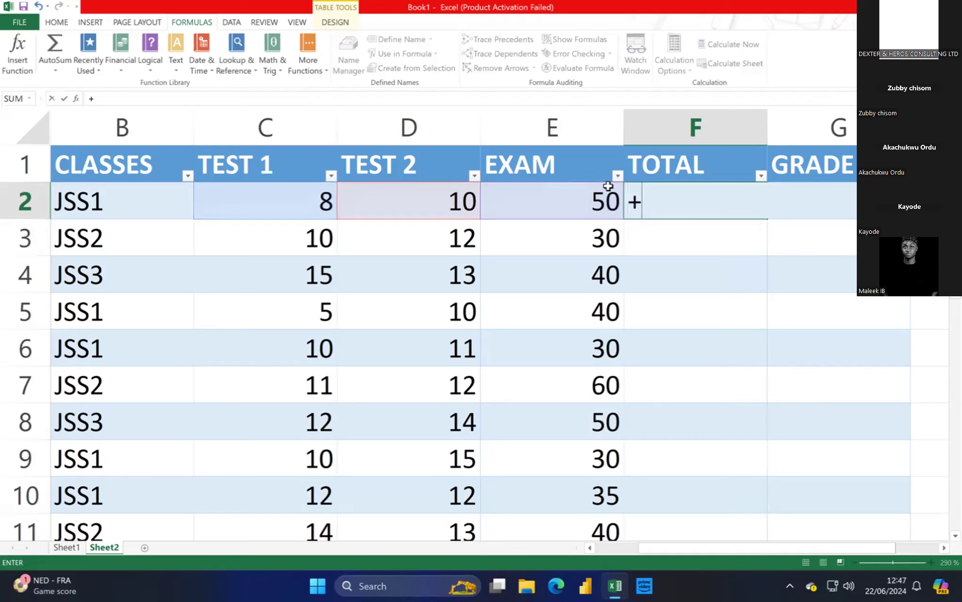
{"action": "key", "text": "BackSpace"}
{"action": "type", "text": "=sum"}
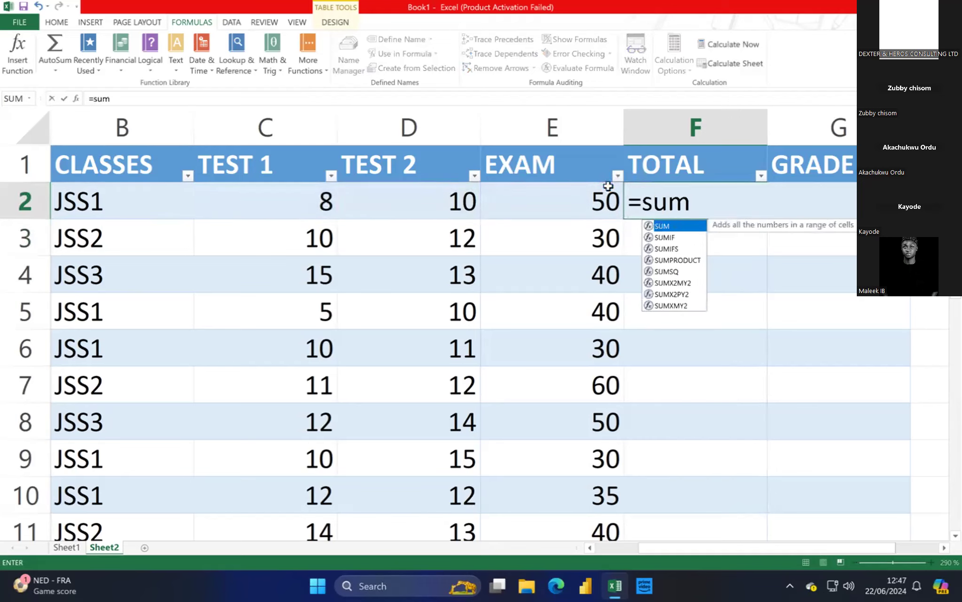
{"action": "type", "text": "("}
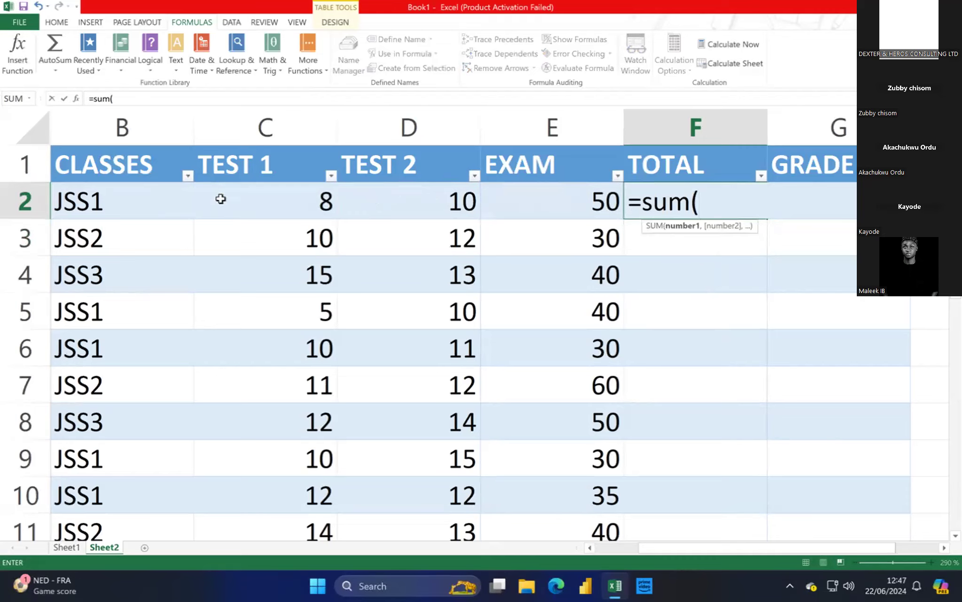
{"action": "left_click_drag", "start_coordinate": [221, 199], "coordinate": [553, 193]}
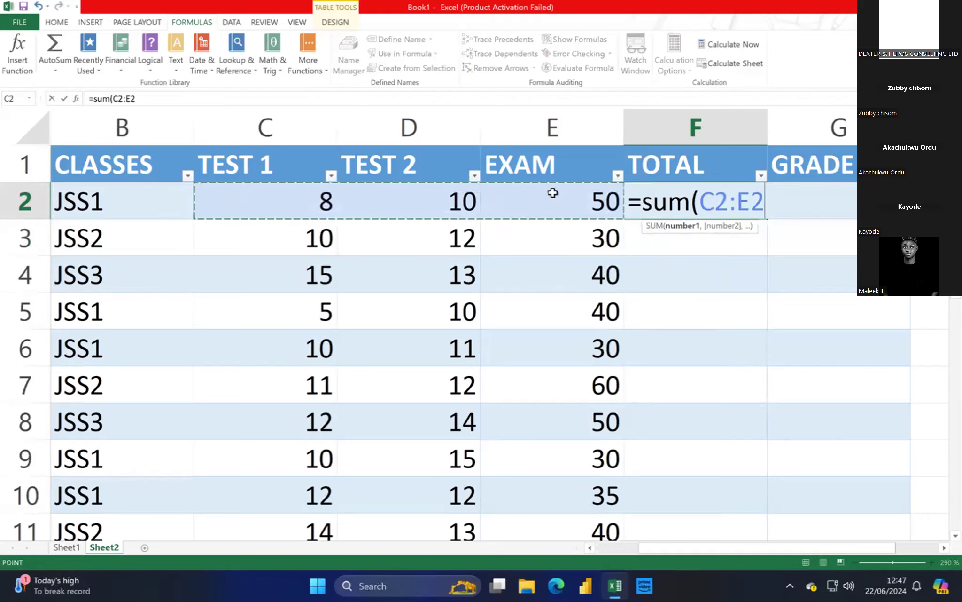
{"action": "type", "text": ")"}
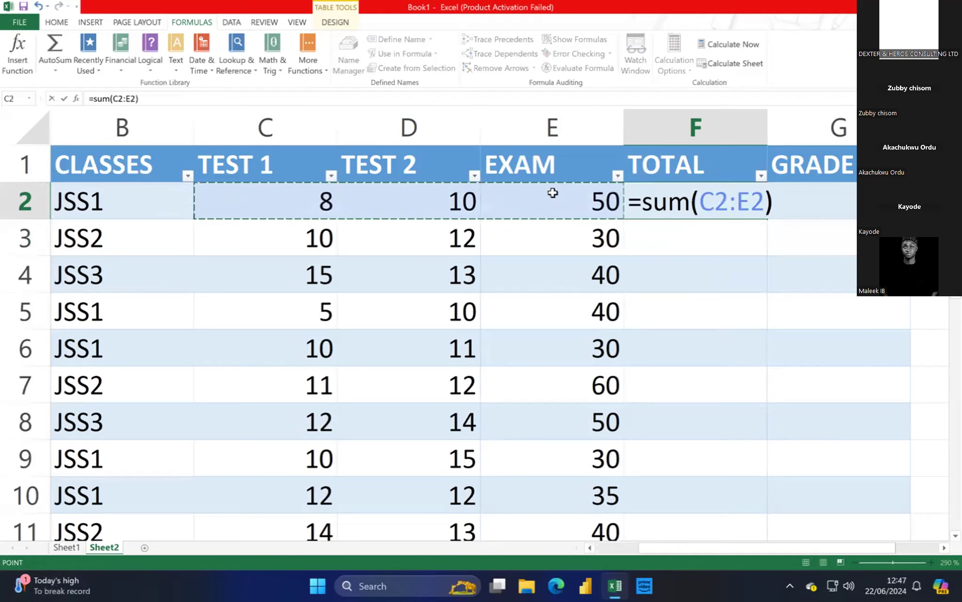
{"action": "key", "text": "Return"}
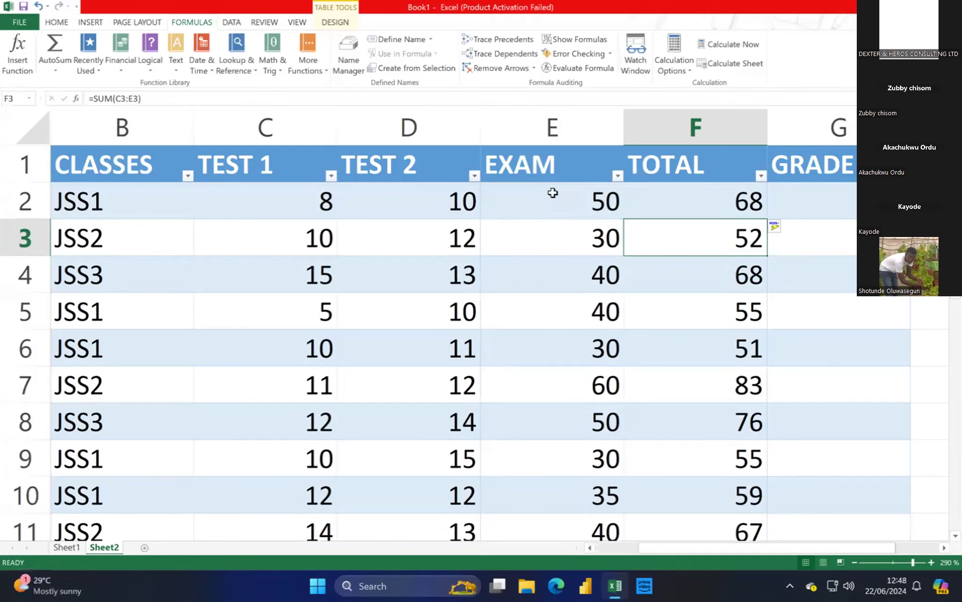
{"action": "key", "text": "ctrl+z"}
{"action": "key", "text": "BackSpace"}
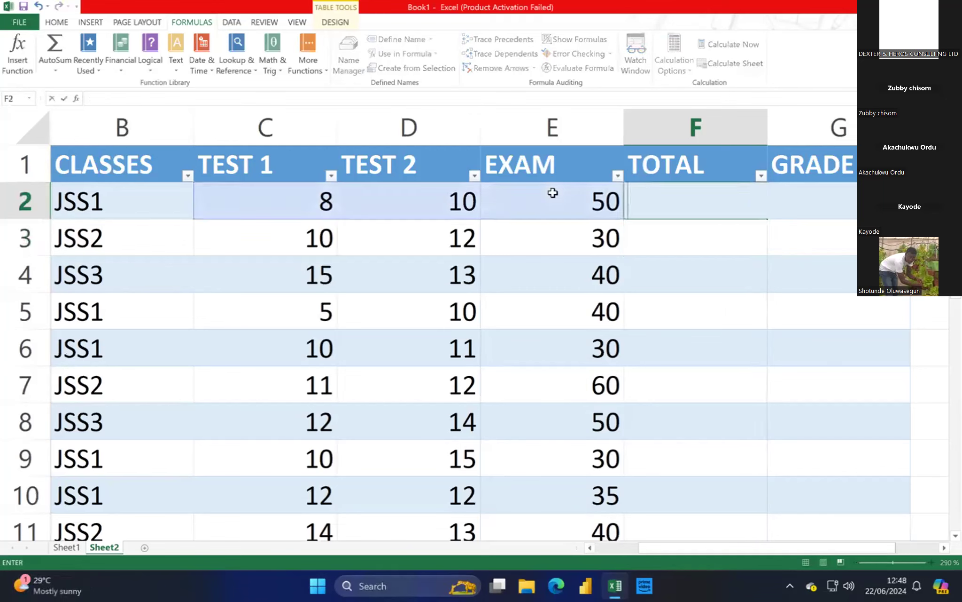
{"action": "type", "text": "=sum"}
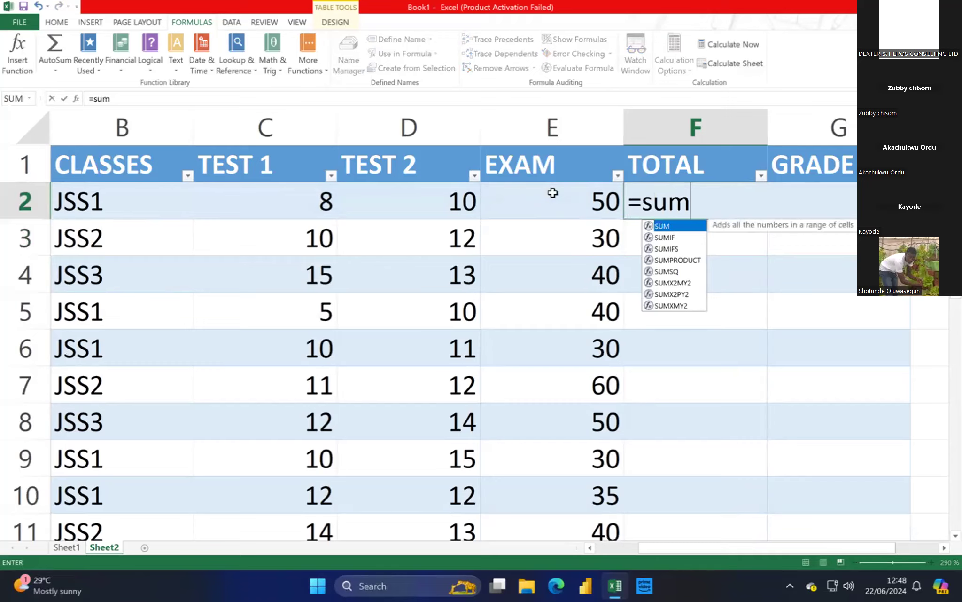
{"action": "key", "text": "Escape"}
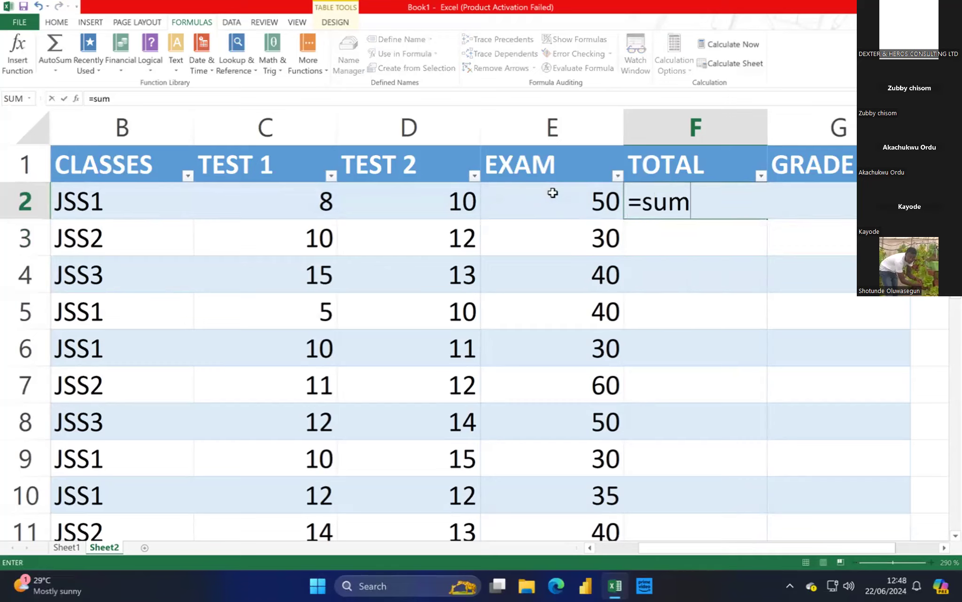
{"action": "left_click", "coordinate": [734, 205]}
{"action": "type", "text": "("}
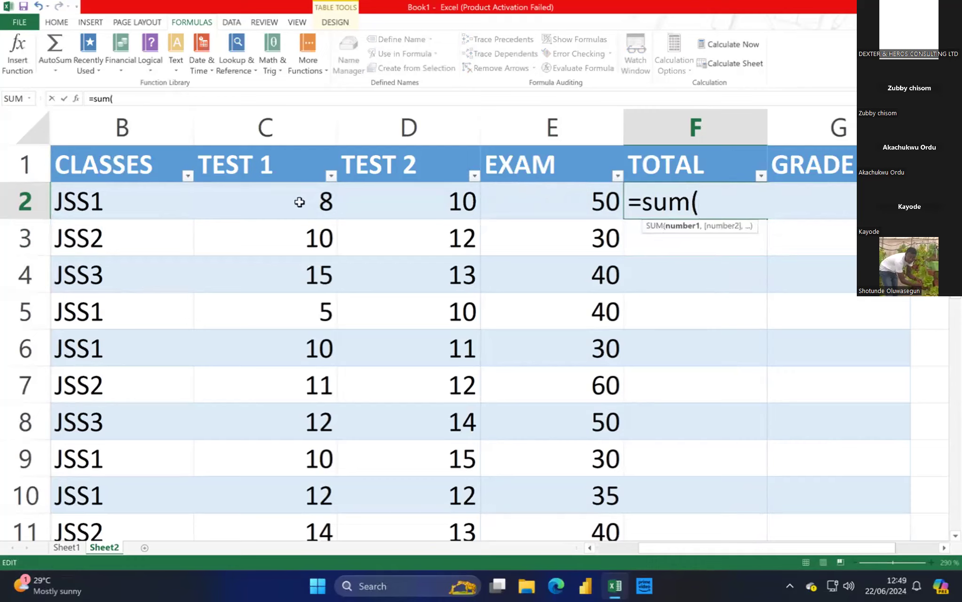
{"action": "left_click_drag", "start_coordinate": [299, 202], "coordinate": [560, 197]}
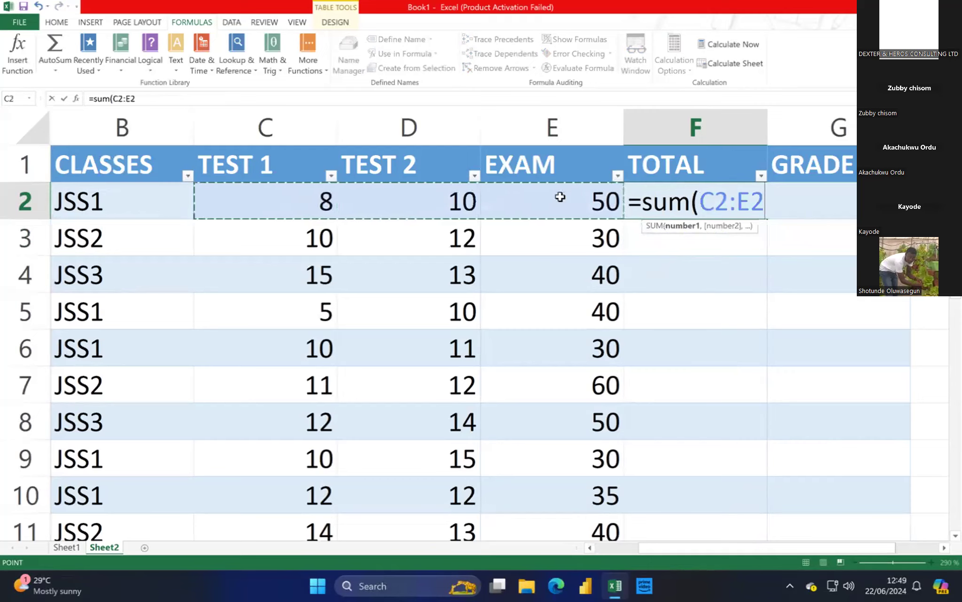
{"action": "type", "text": ")"}
{"action": "key", "text": "Return"}
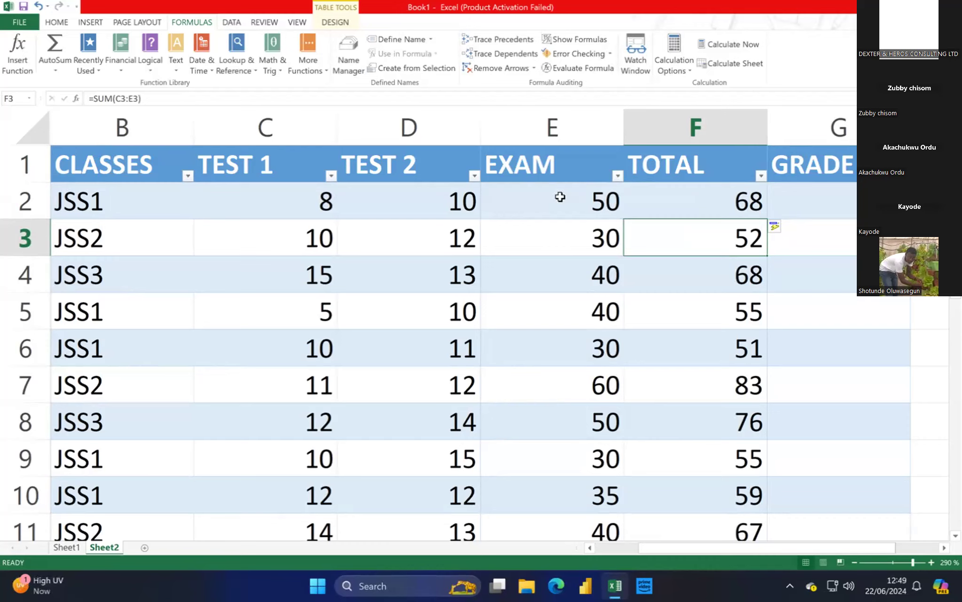
{"action": "scroll", "coordinate": [568, 264], "scroll_direction": "down", "scroll_amount": 1}
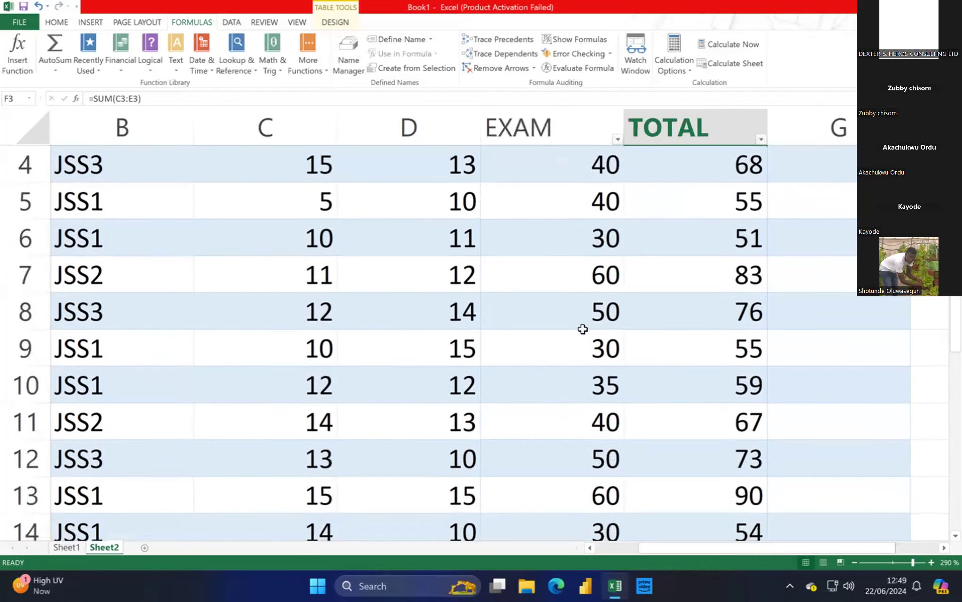
{"action": "scroll", "coordinate": [620, 301], "scroll_direction": "up", "scroll_amount": 1}
{"action": "left_click", "coordinate": [619, 303]}
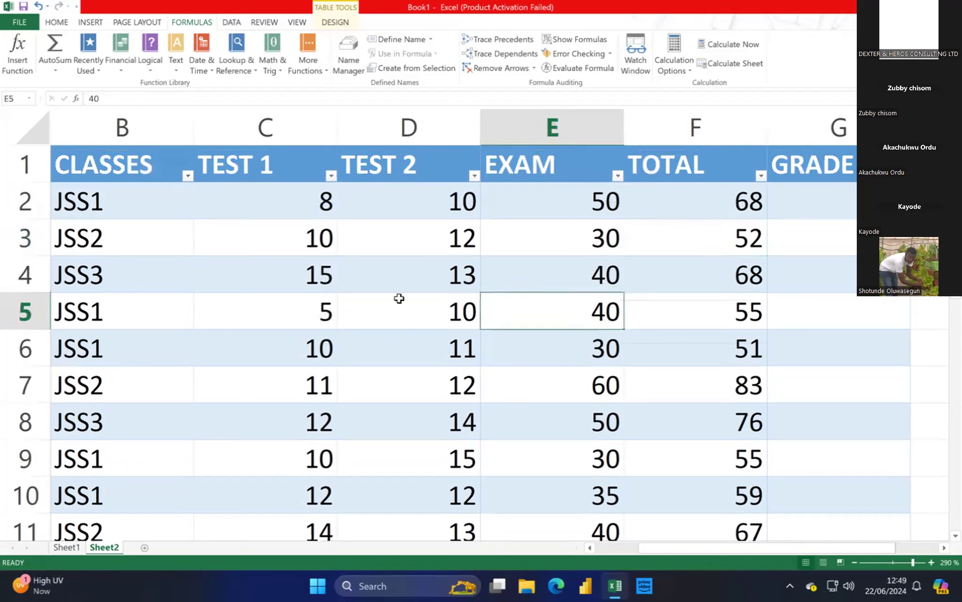
{"action": "key", "text": "shift+F10"}
{"action": "key", "text": "Escape"}
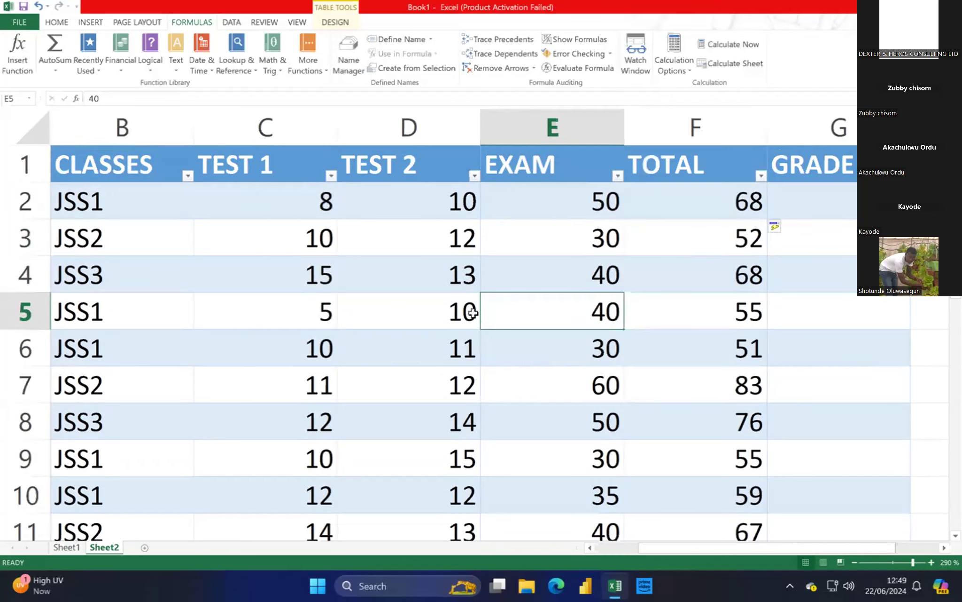
{"action": "right_click", "coordinate": [860, 309]}
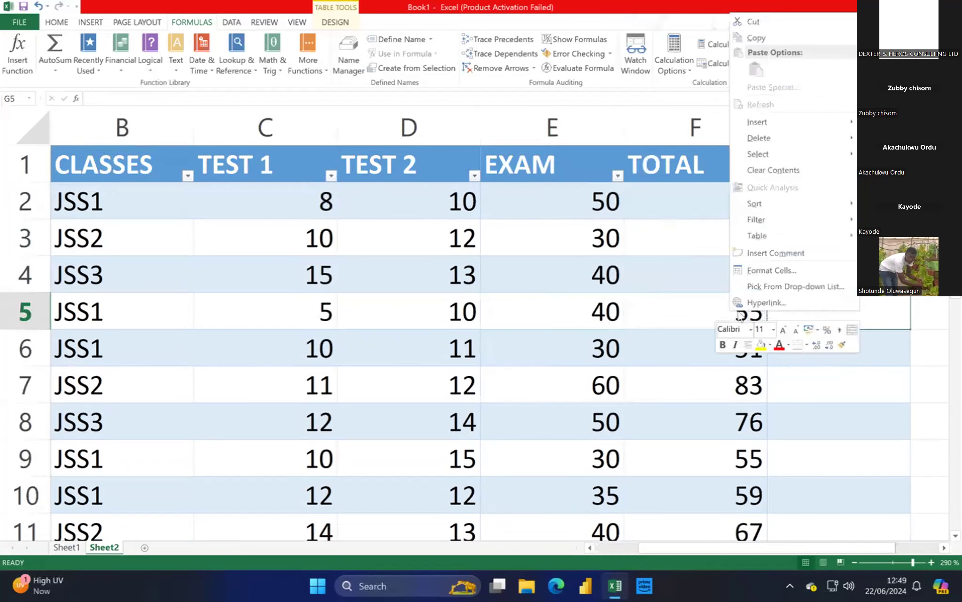
{"action": "left_click_drag", "start_coordinate": [858, 550], "coordinate": [920, 553]}
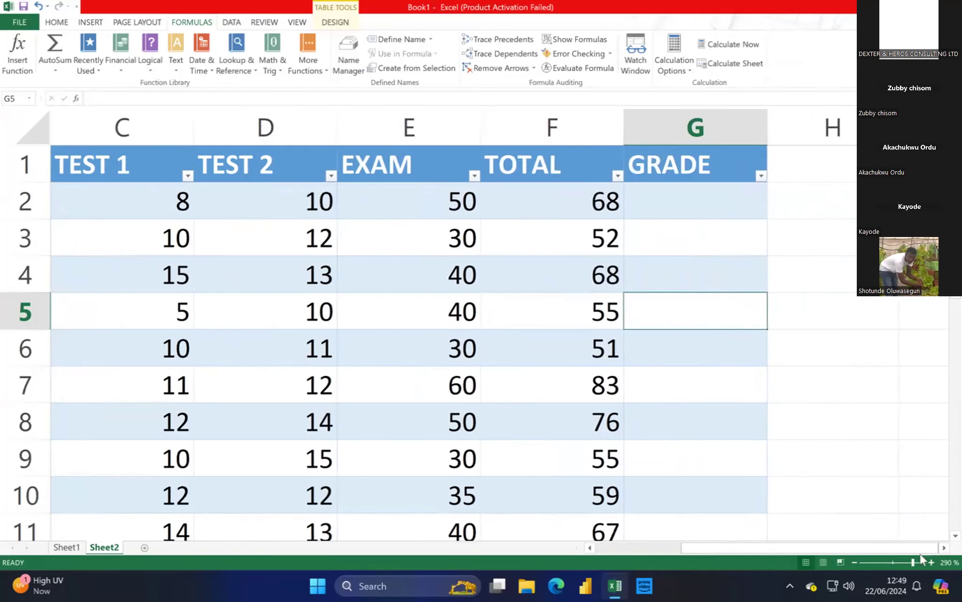
{"action": "left_click", "coordinate": [851, 172]}
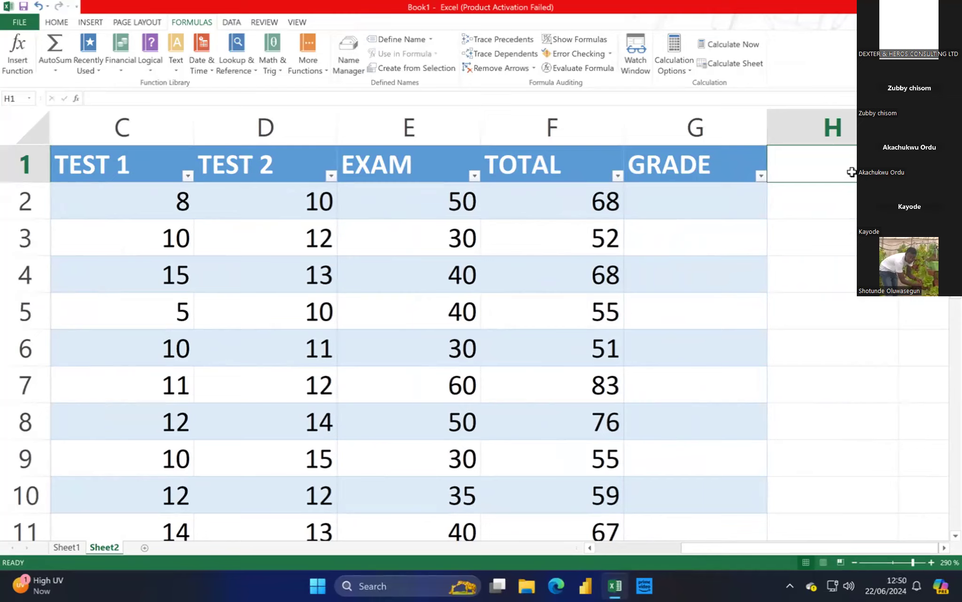
{"action": "left_click", "coordinate": [839, 205]}
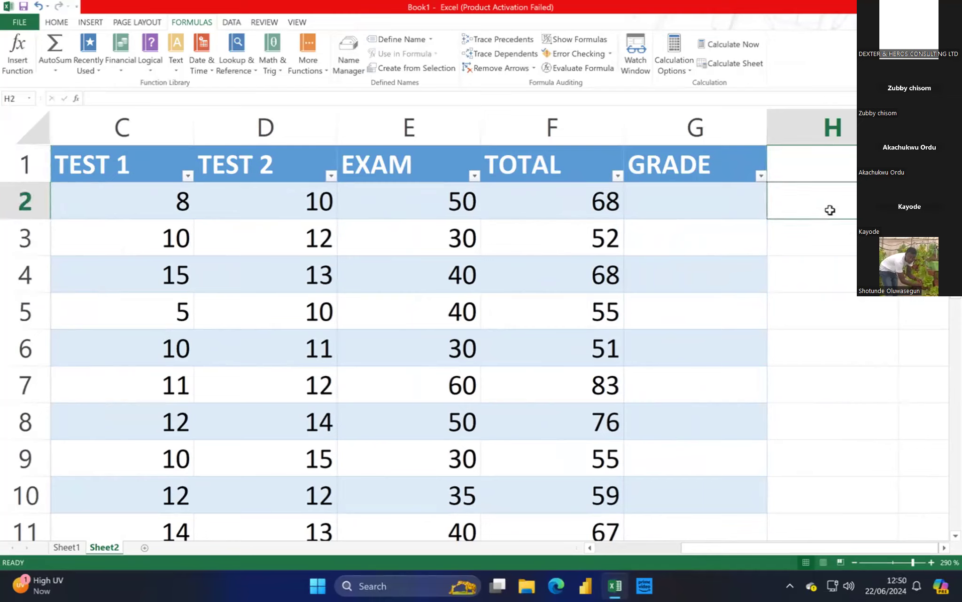
{"action": "double_click", "coordinate": [830, 210]}
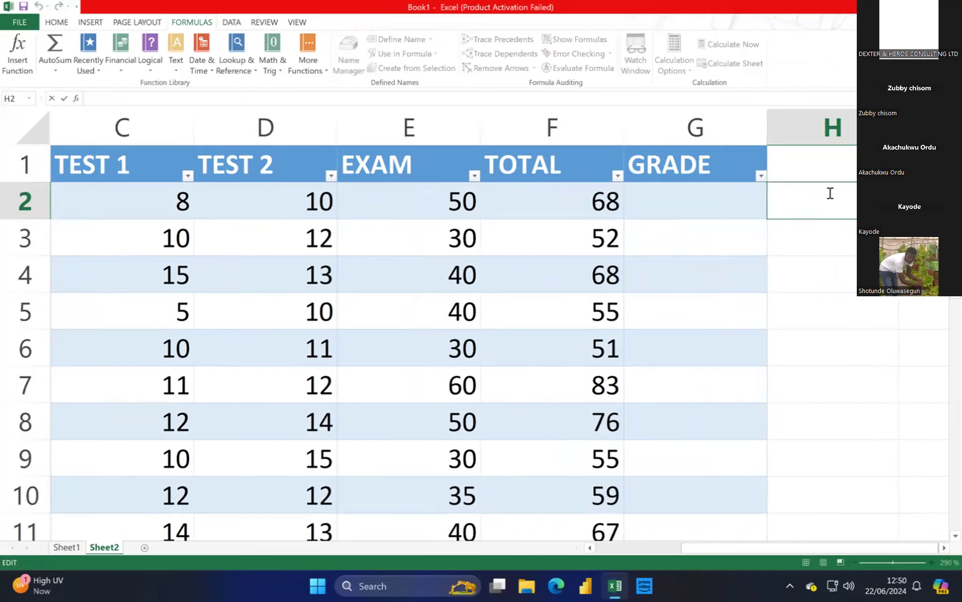
Step: Enter the labels max, mean and average in I2, I4 and I6, leaving blank rows between
{"action": "key", "text": "Tab"}
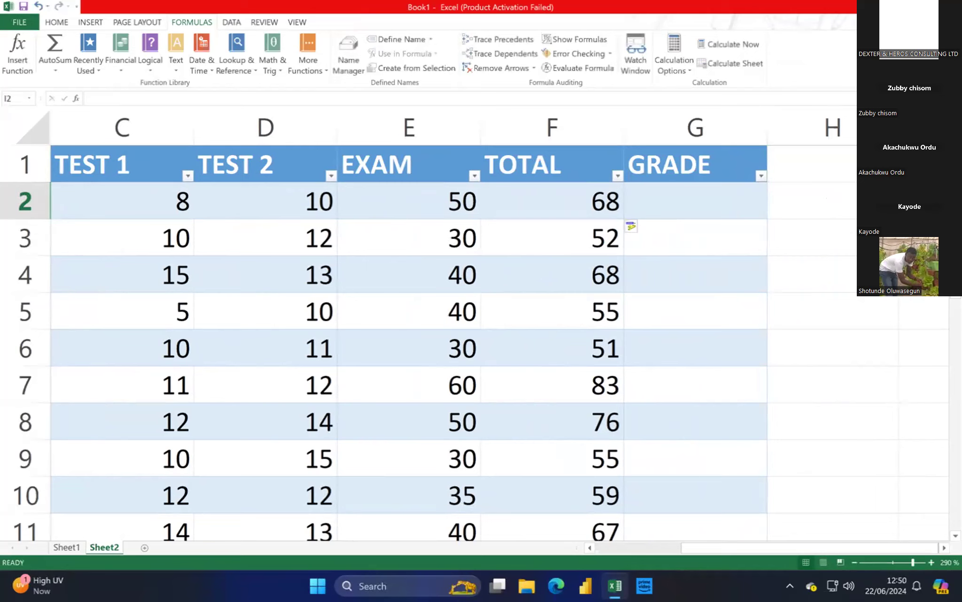
{"action": "type", "text": "max"}
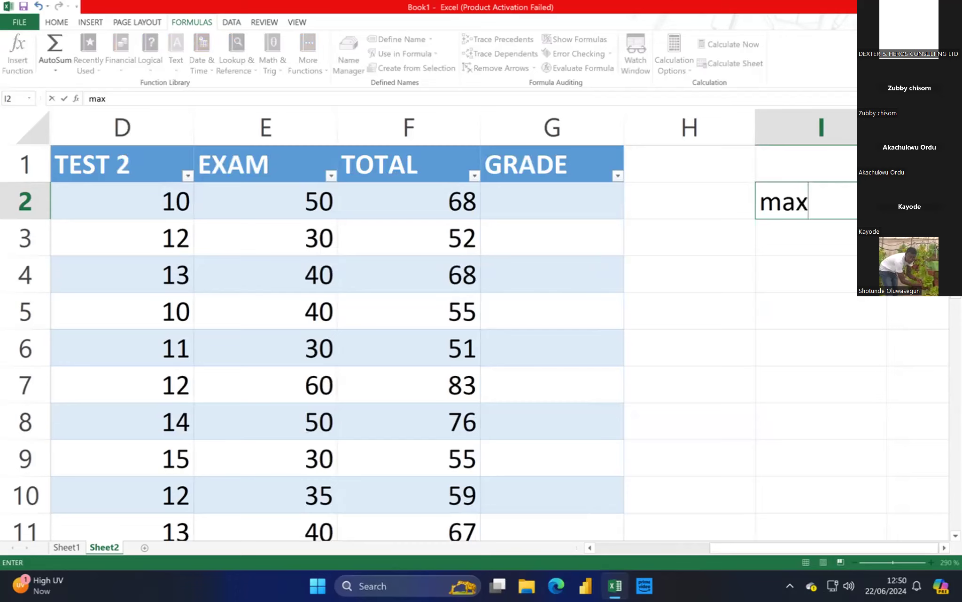
{"action": "key", "text": "Return"}
{"action": "type", "text": "ma"}
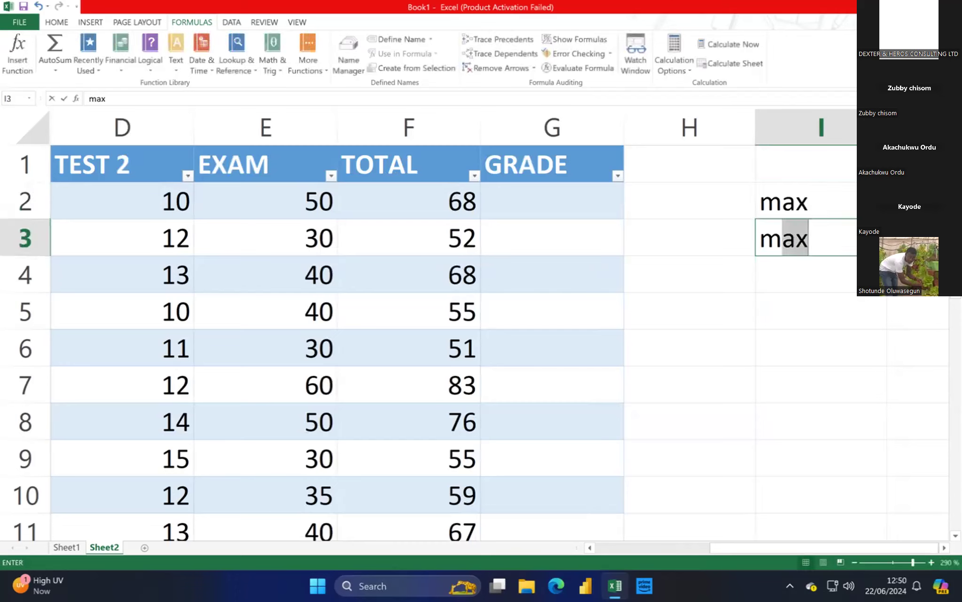
{"action": "key", "text": "BackSpace"}
{"action": "key", "text": "BackSpace"}
{"action": "key", "text": "BackSpace"}
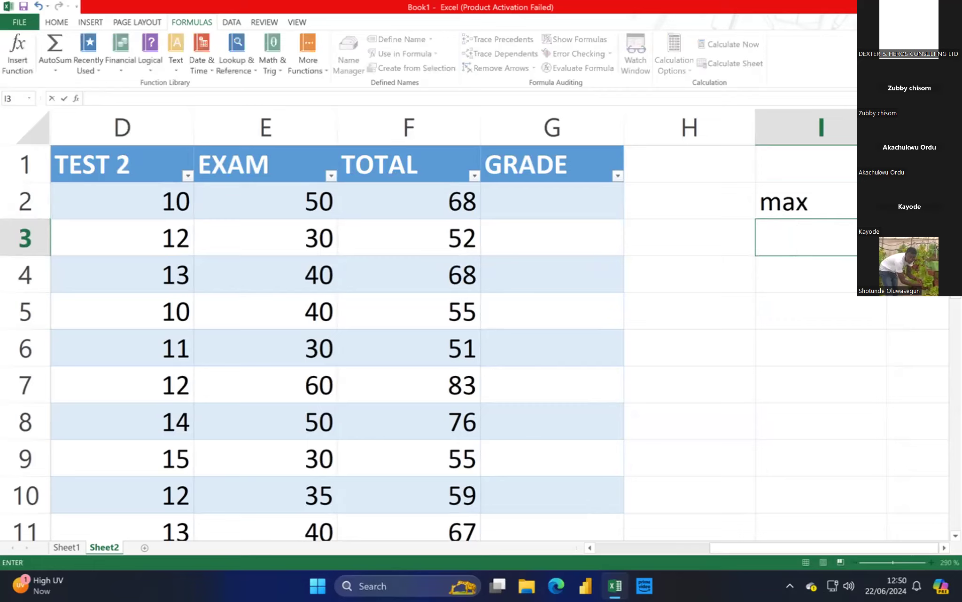
{"action": "key", "text": "Return"}
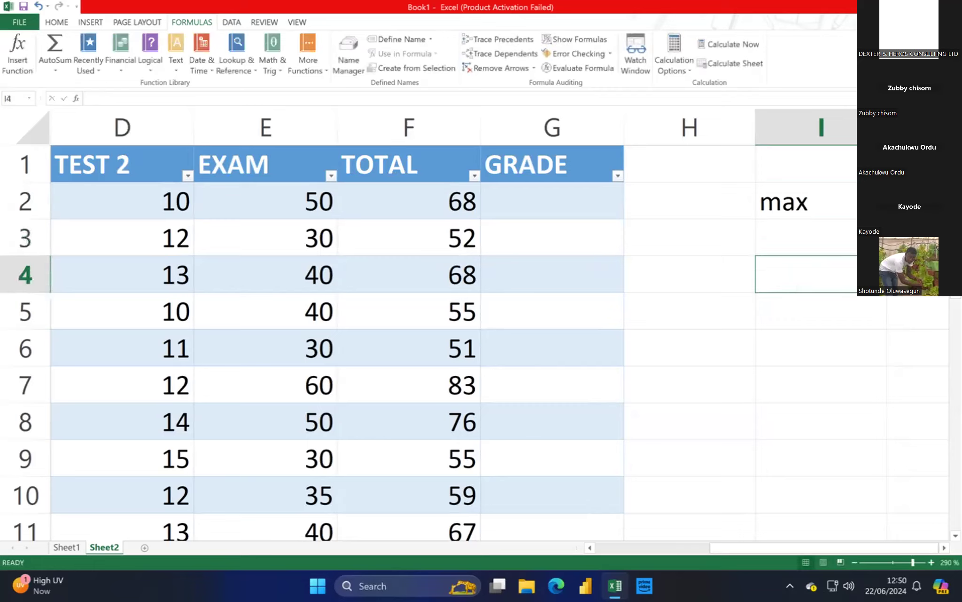
{"action": "type", "text": "mean"}
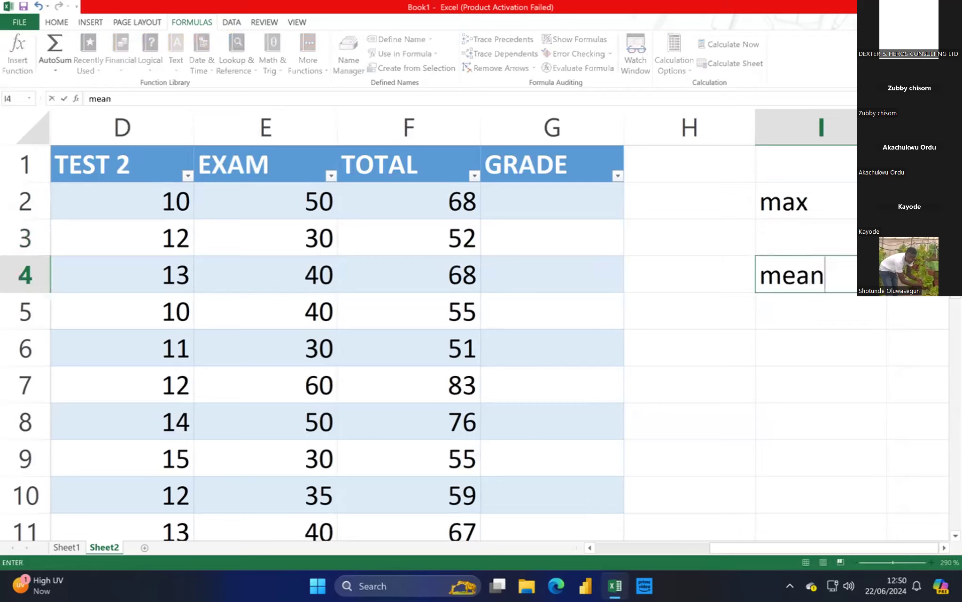
{"action": "key", "text": "Return"}
{"action": "key", "text": "Return"}
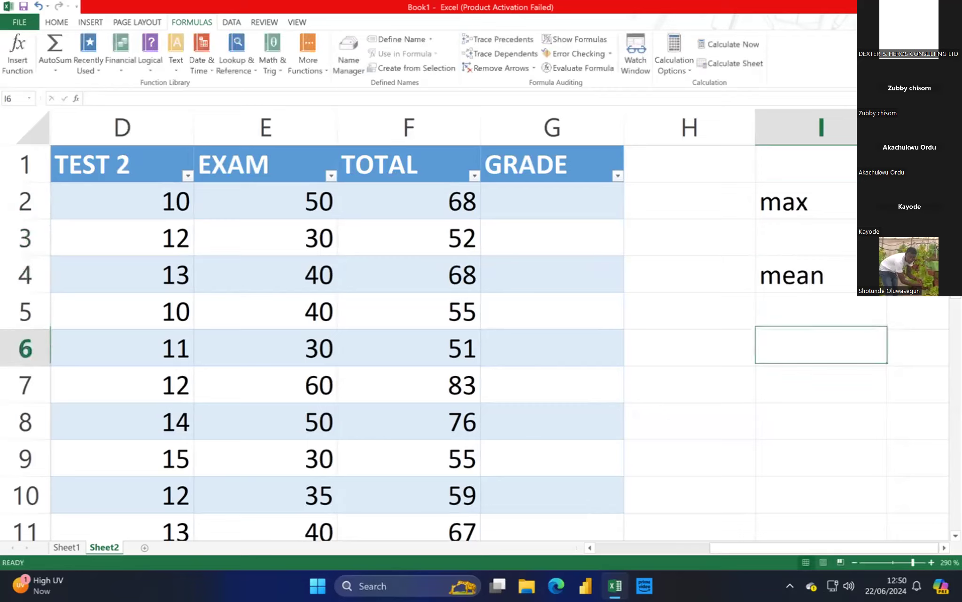
{"action": "type", "text": "average"}
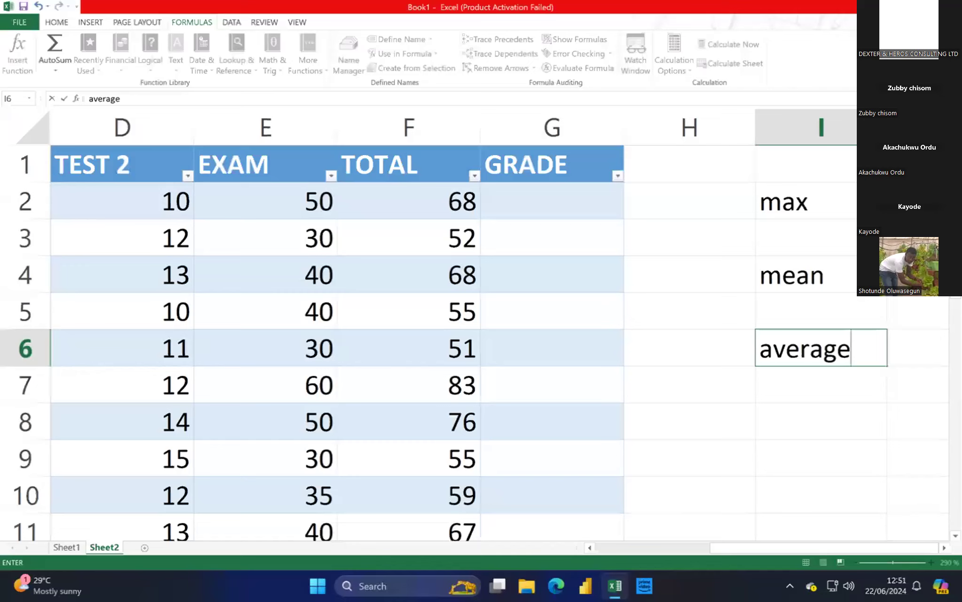
Step: Commit the average label and overwrite mean in I4 with min
{"action": "left_click", "coordinate": [916, 201]}
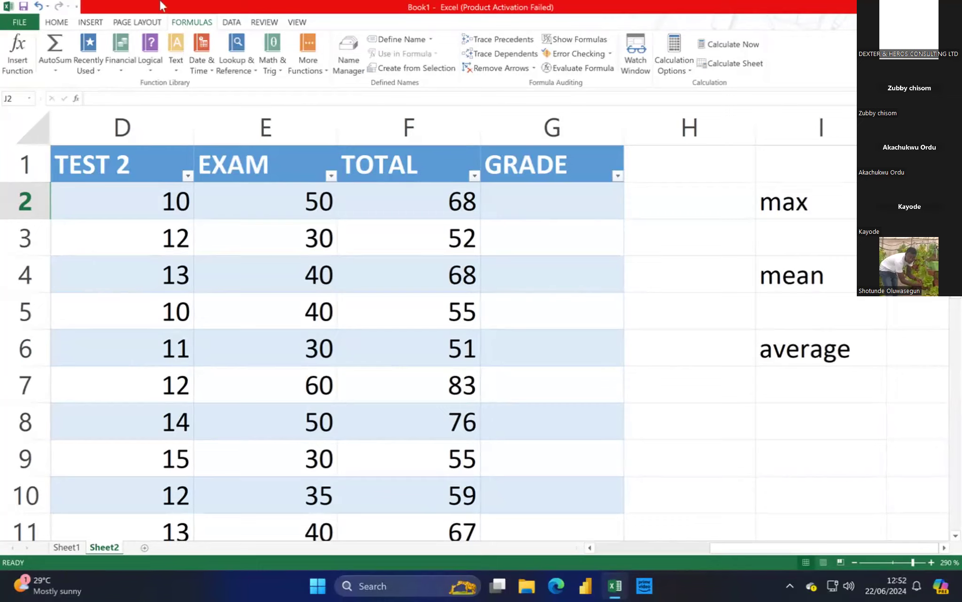
{"action": "left_click", "coordinate": [823, 276]}
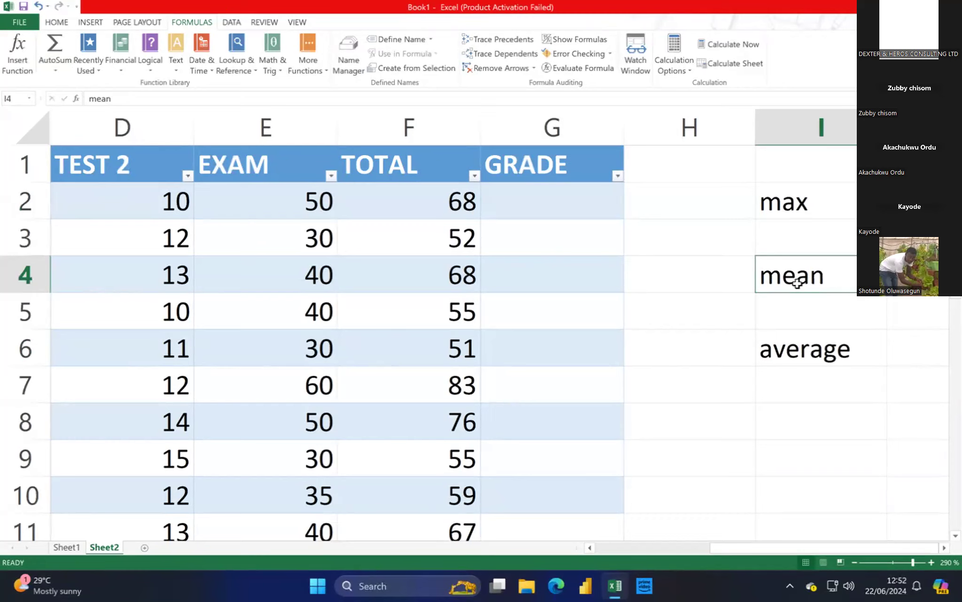
{"action": "type", "text": "min"}
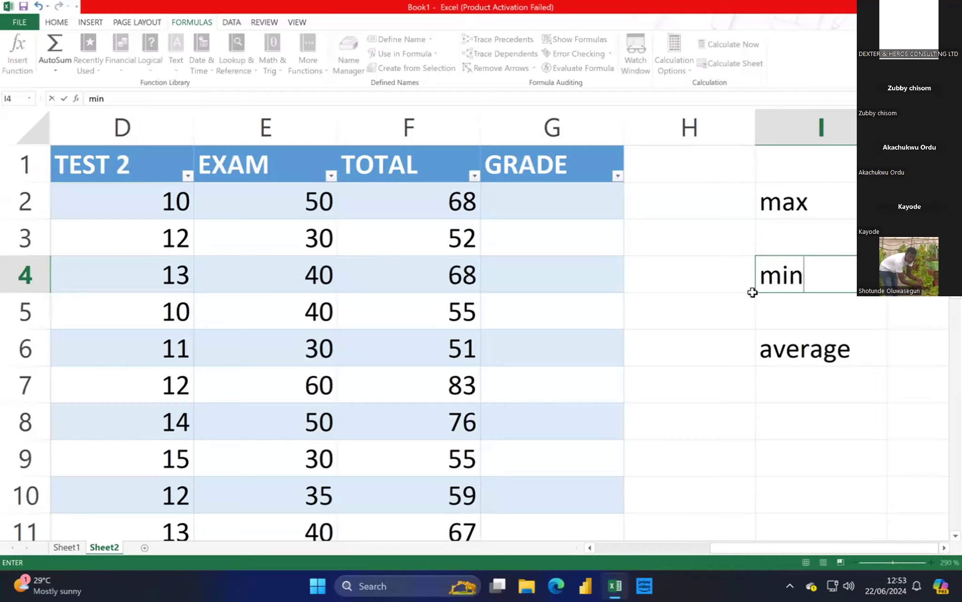
Step: Enter =MAX(F:F) in I3 to get the highest TOTAL
{"action": "left_click", "coordinate": [770, 248]}
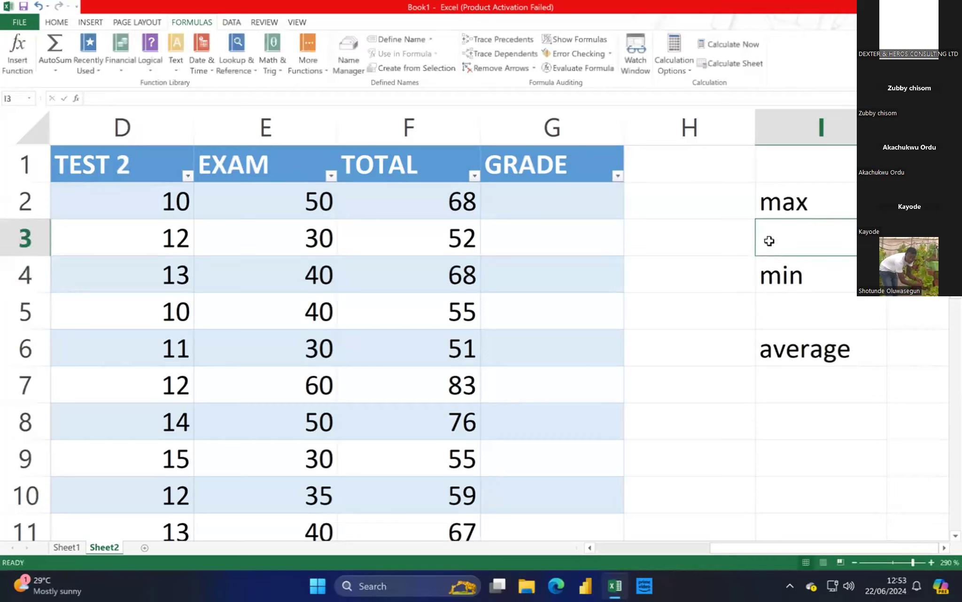
{"action": "type", "text": "="}
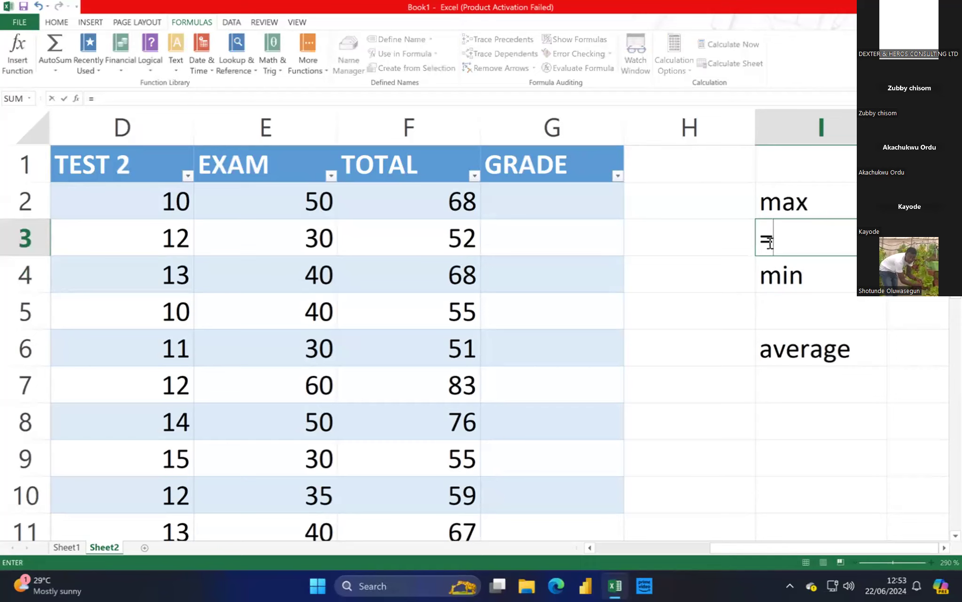
{"action": "type", "text": "max"}
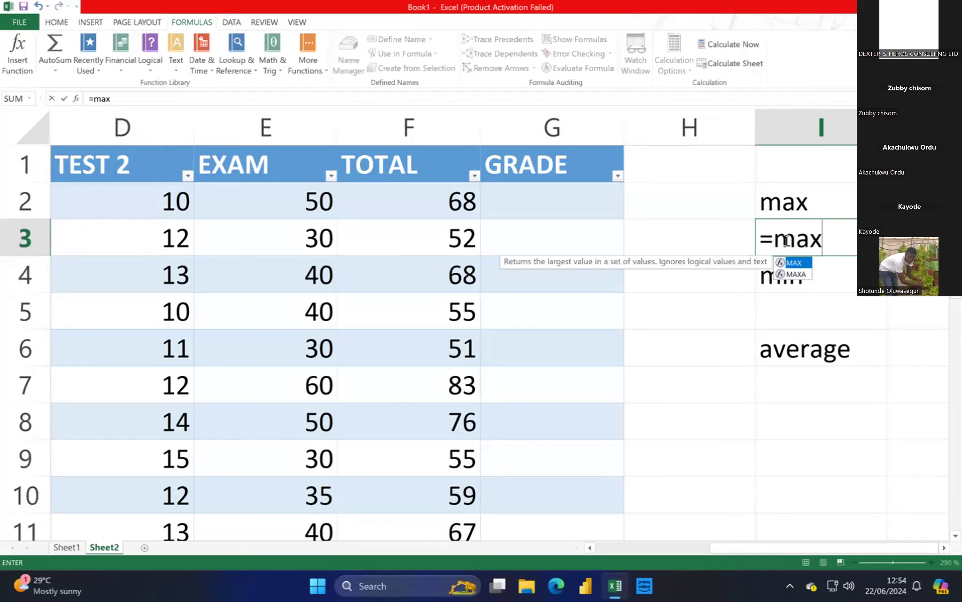
{"action": "double_click", "coordinate": [798, 263]}
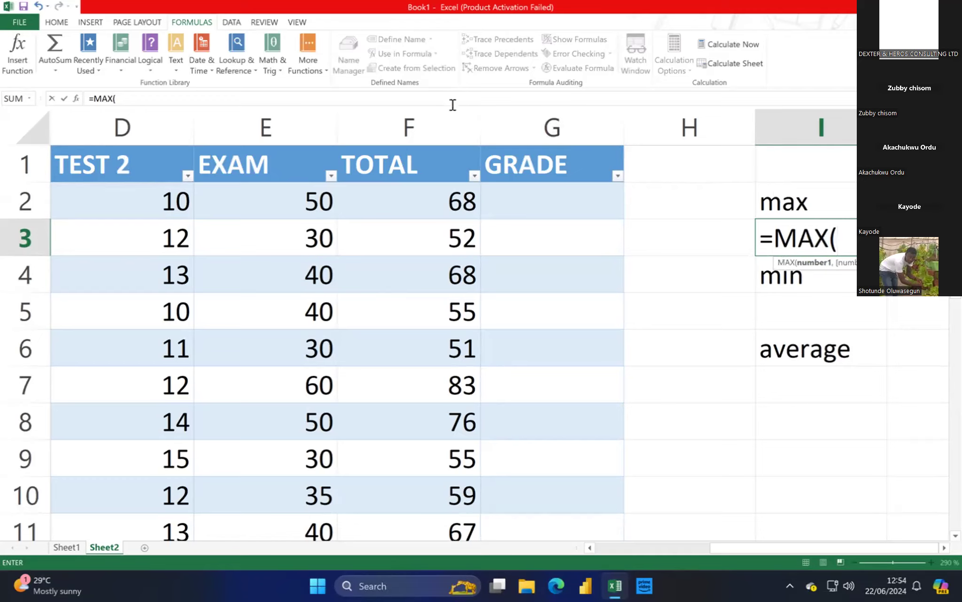
{"action": "left_click", "coordinate": [461, 119]}
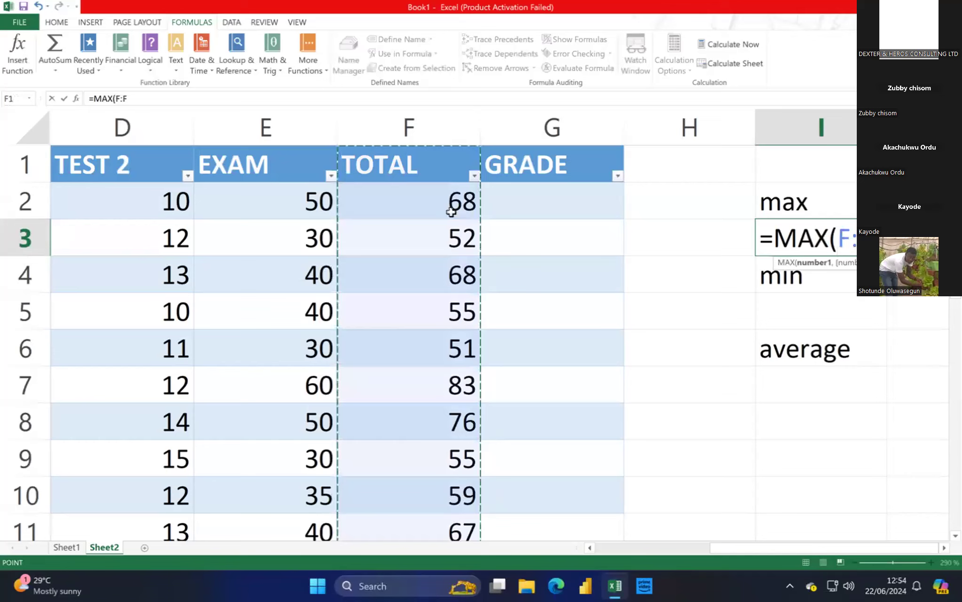
{"action": "type", "text": ")"}
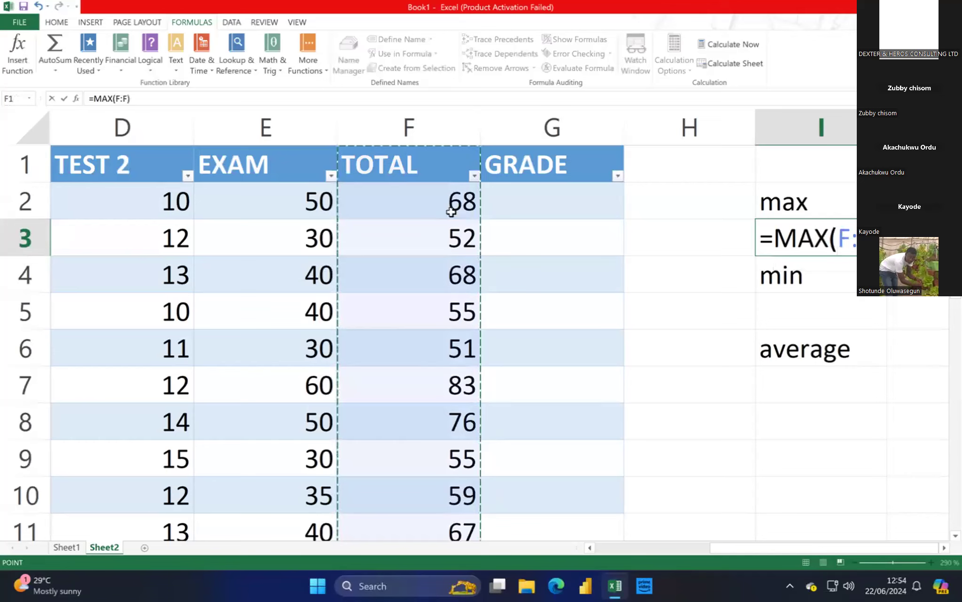
{"action": "key", "text": "Return"}
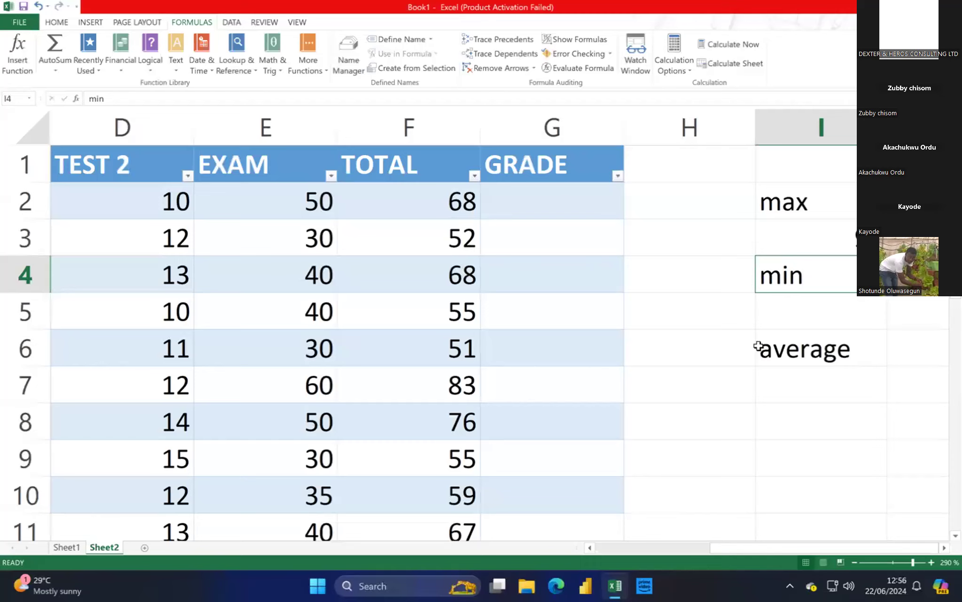
Step: Enter =MIN(F2:F22) in I5 under the min label
{"action": "left_click", "coordinate": [770, 320]}
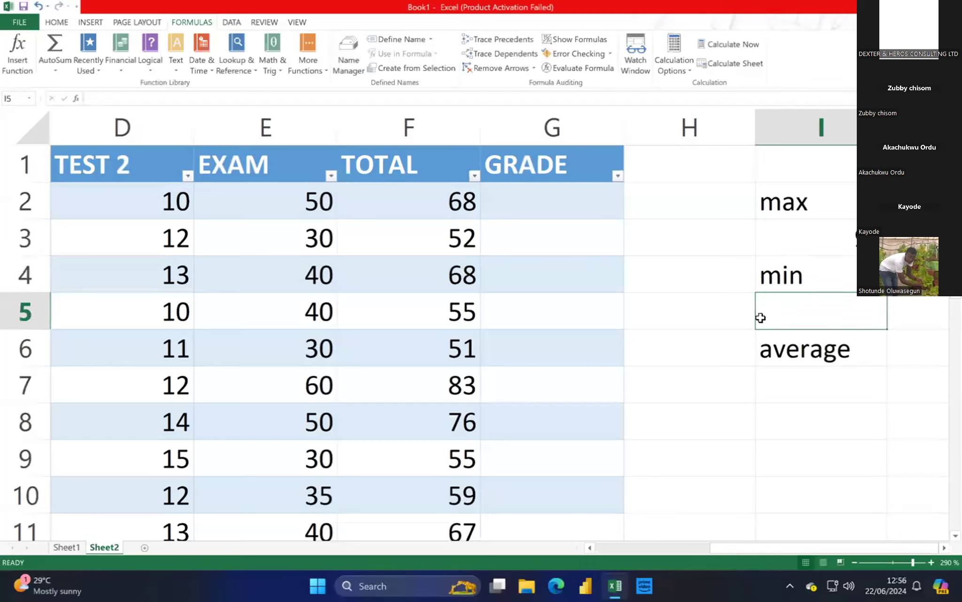
{"action": "type", "text": "="}
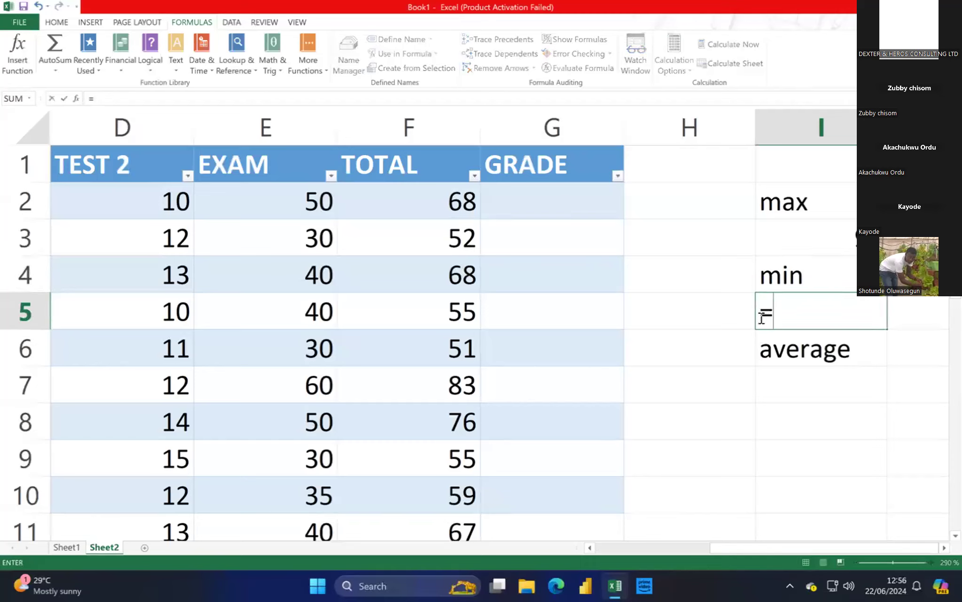
{"action": "type", "text": "min"}
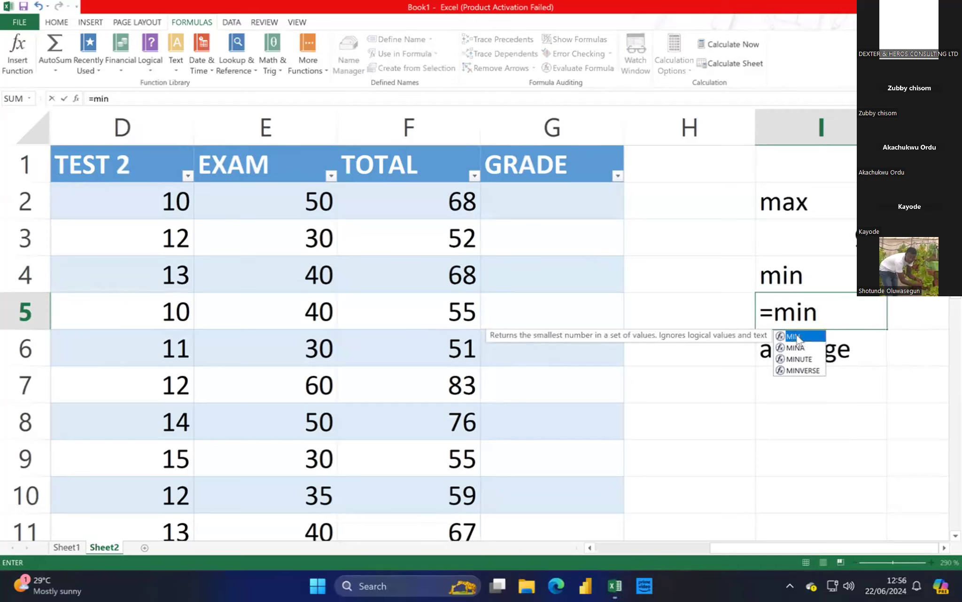
{"action": "double_click", "coordinate": [798, 337]}
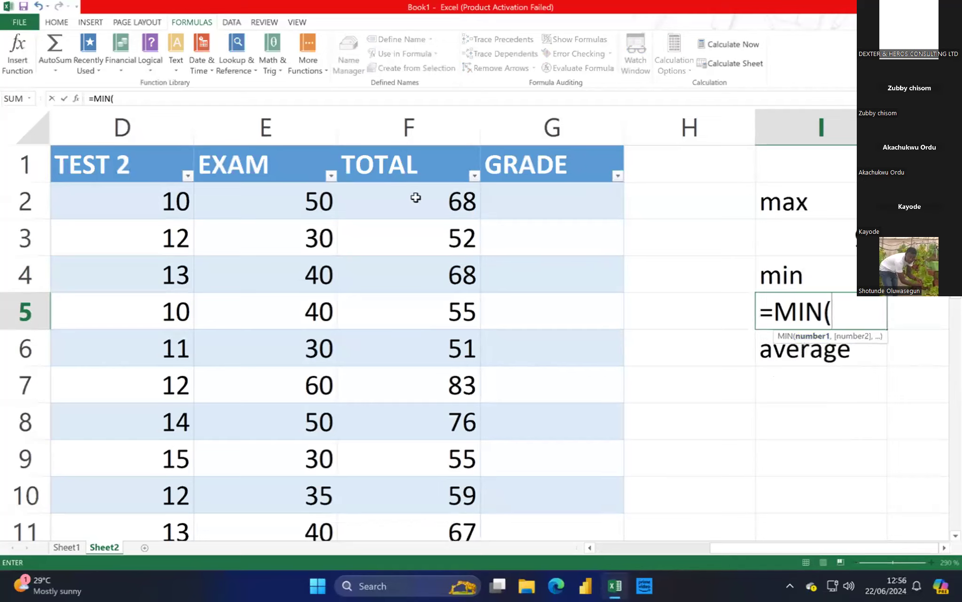
{"action": "left_click_drag", "start_coordinate": [415, 197], "coordinate": [458, 423]}
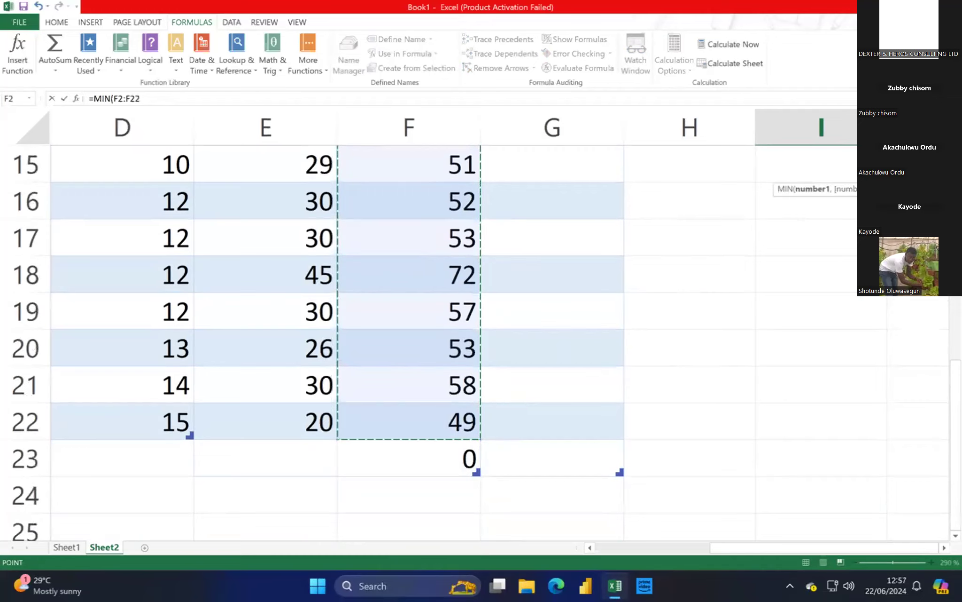
{"action": "scroll", "coordinate": [498, 343], "scroll_direction": "up", "scroll_amount": 3}
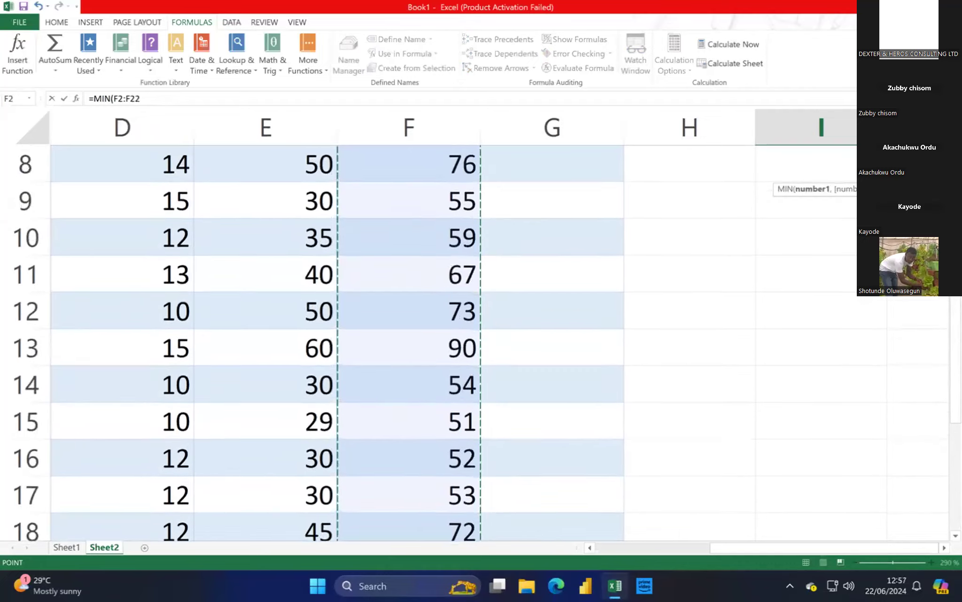
{"action": "scroll", "coordinate": [498, 344], "scroll_direction": "up", "scroll_amount": 2}
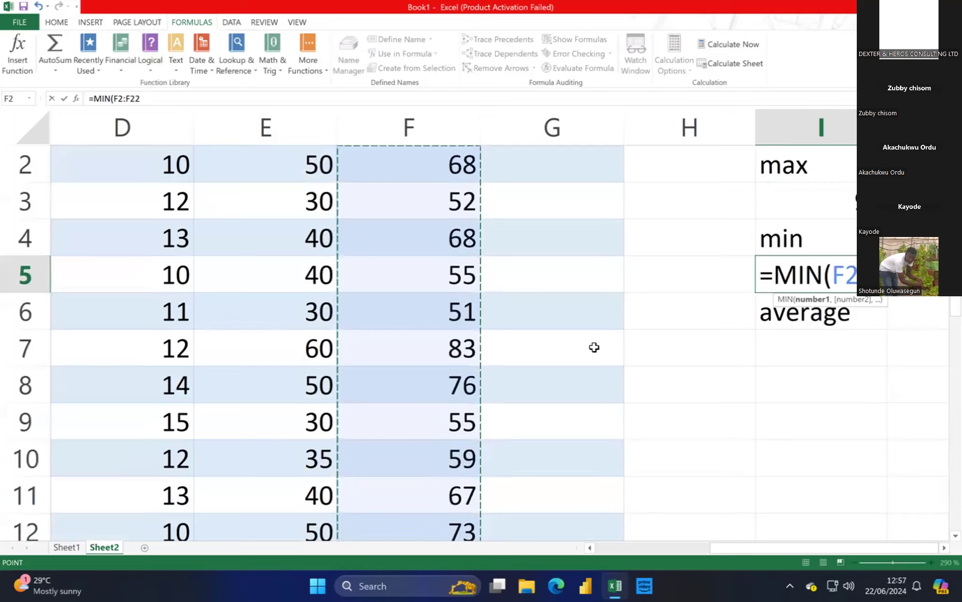
{"action": "type", "text": ")"}
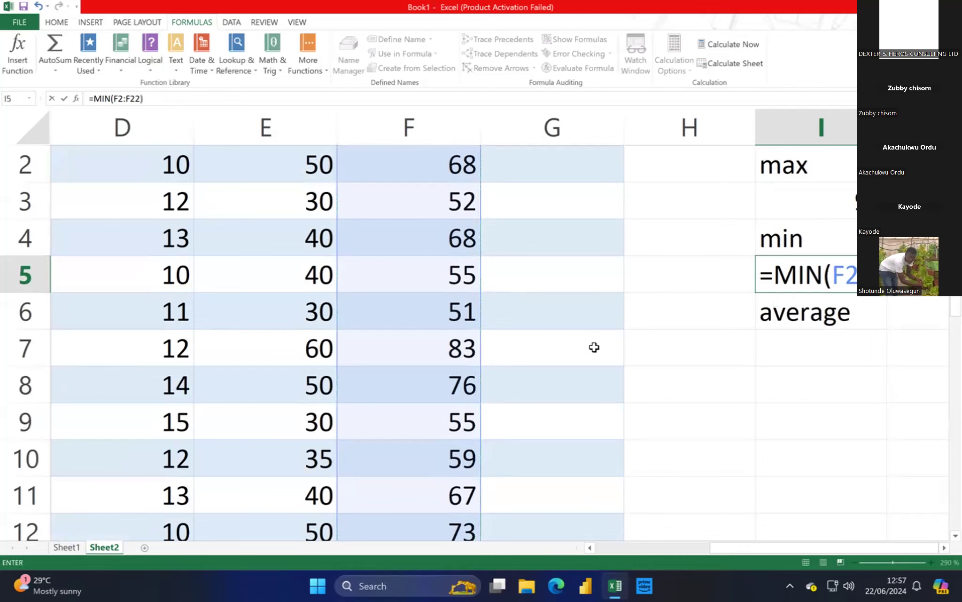
{"action": "key", "text": "Return"}
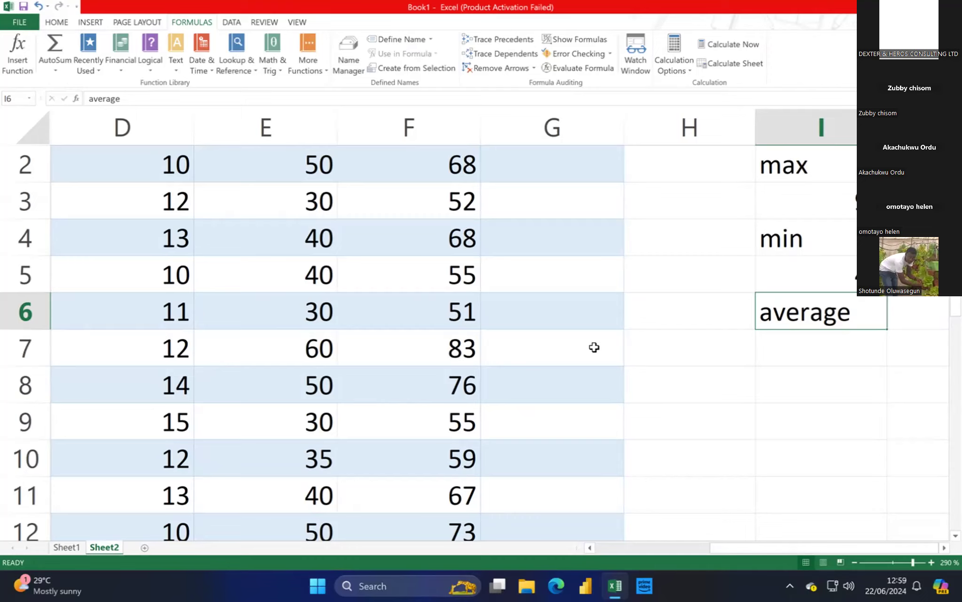
Step: Enter =AVERAGE(F:F) in I7, giving 58.90909
{"action": "left_click", "coordinate": [846, 360]}
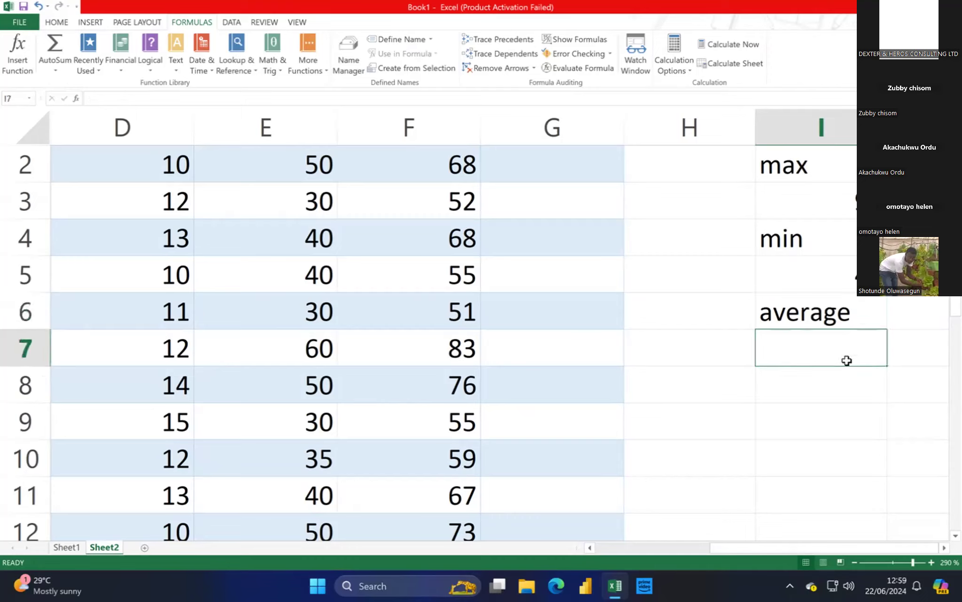
{"action": "type", "text": "=av"}
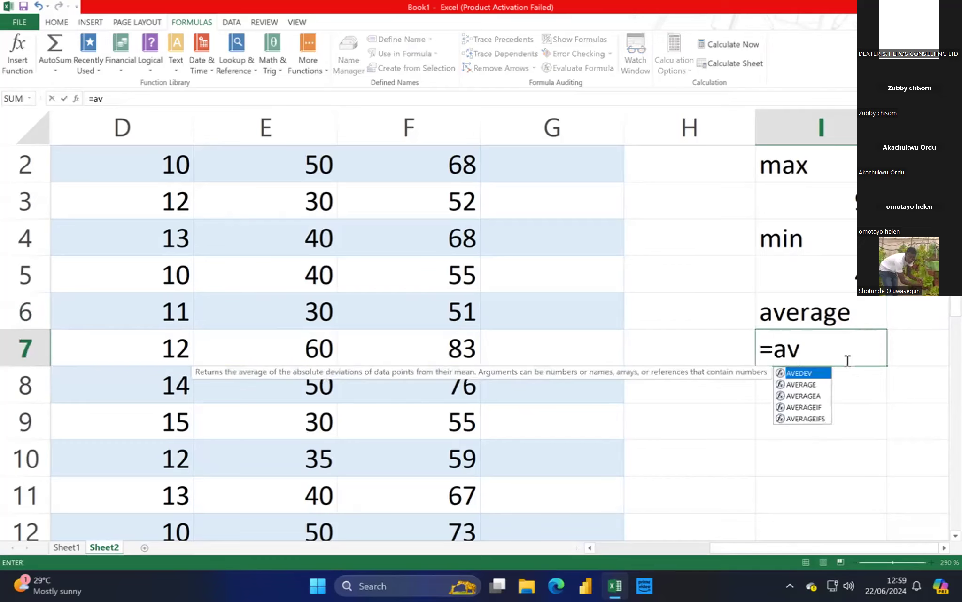
{"action": "left_click", "coordinate": [815, 385]}
{"action": "double_click", "coordinate": [814, 385]}
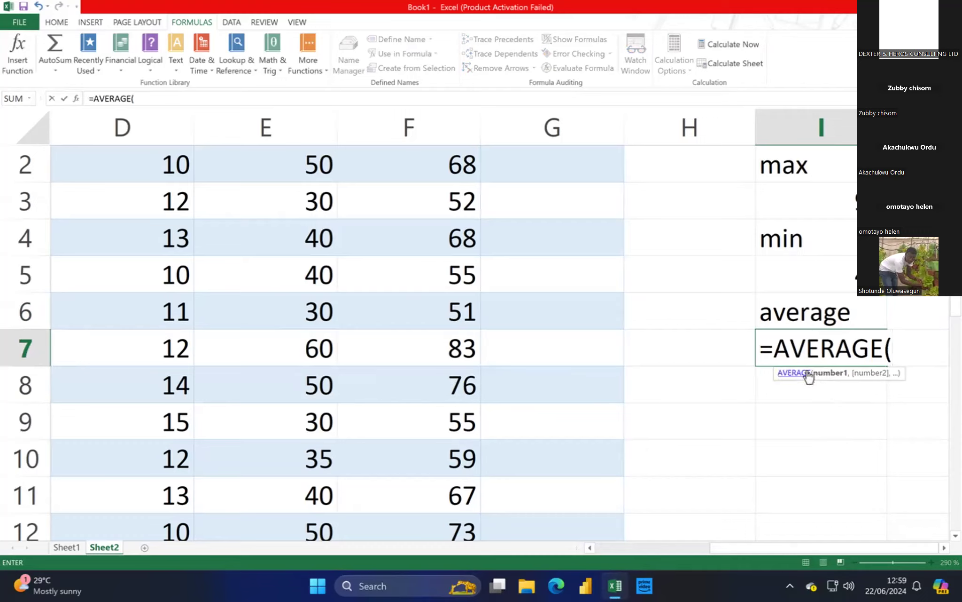
{"action": "left_click", "coordinate": [432, 136]}
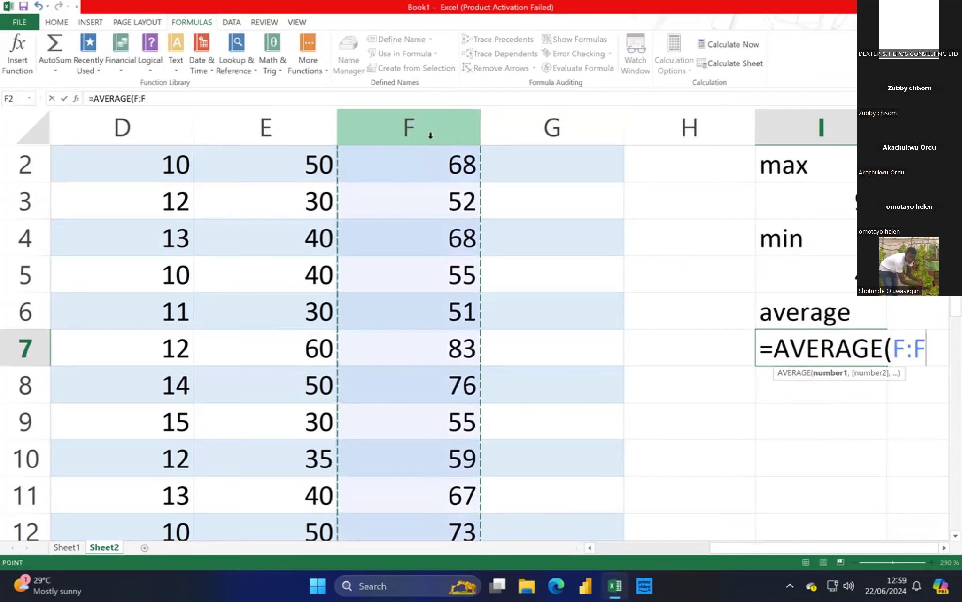
{"action": "type", "text": ")"}
{"action": "key", "text": "Return"}
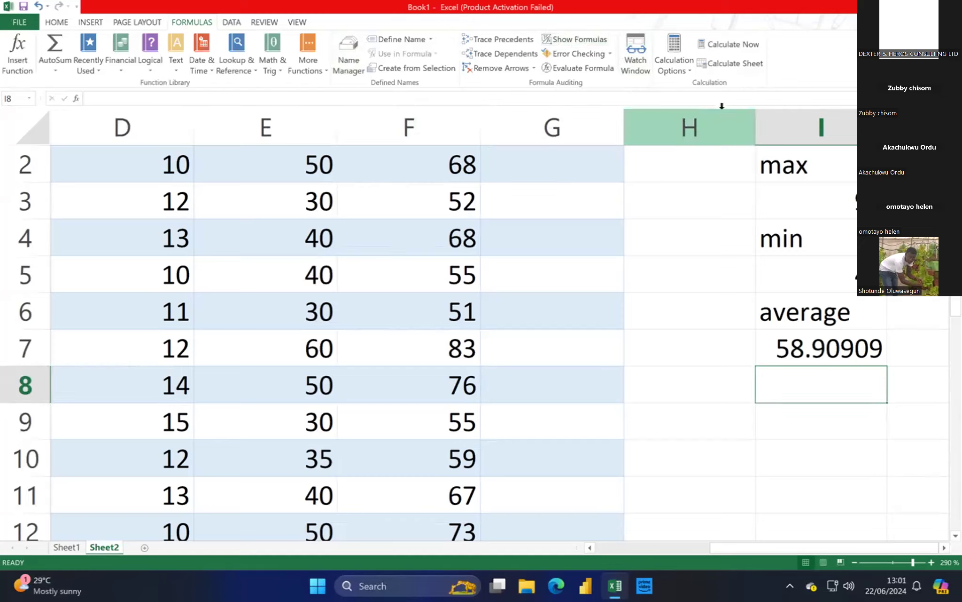
Step: Switch to the Home tab, try then undo the Check Cell style on I8, and select I7
{"action": "left_click", "coordinate": [56, 20]}
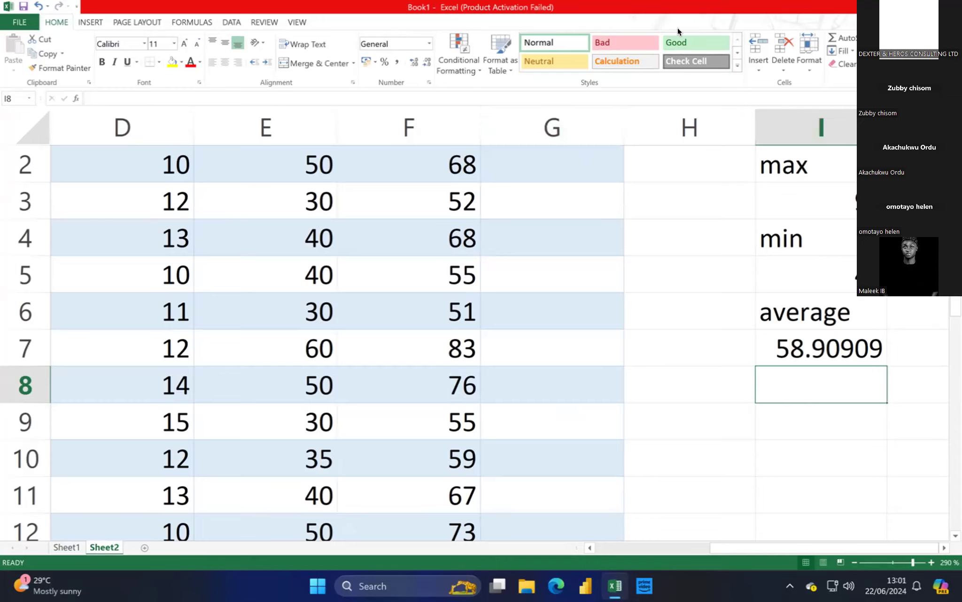
{"action": "left_click", "coordinate": [687, 61]}
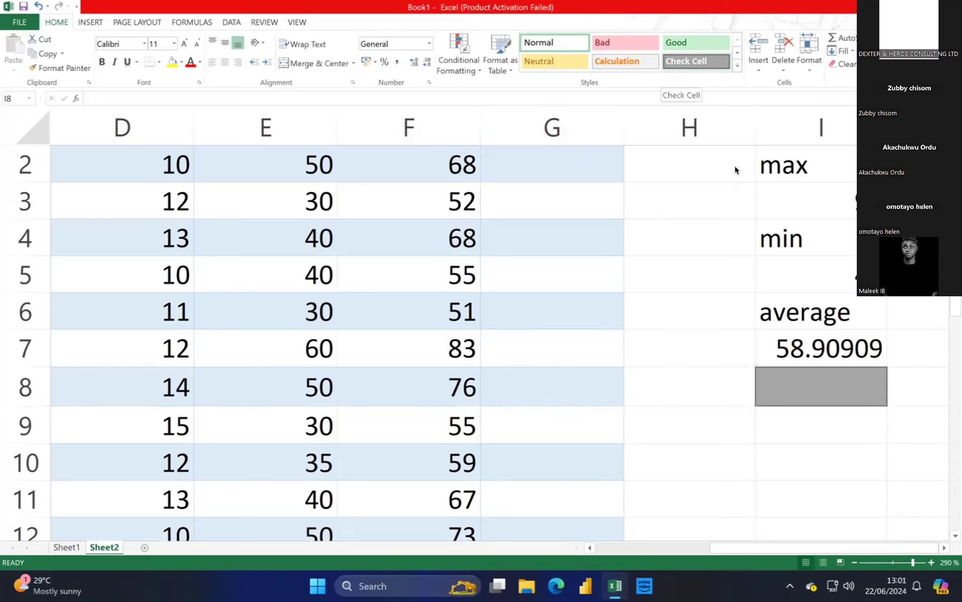
{"action": "key", "text": "ctrl+z"}
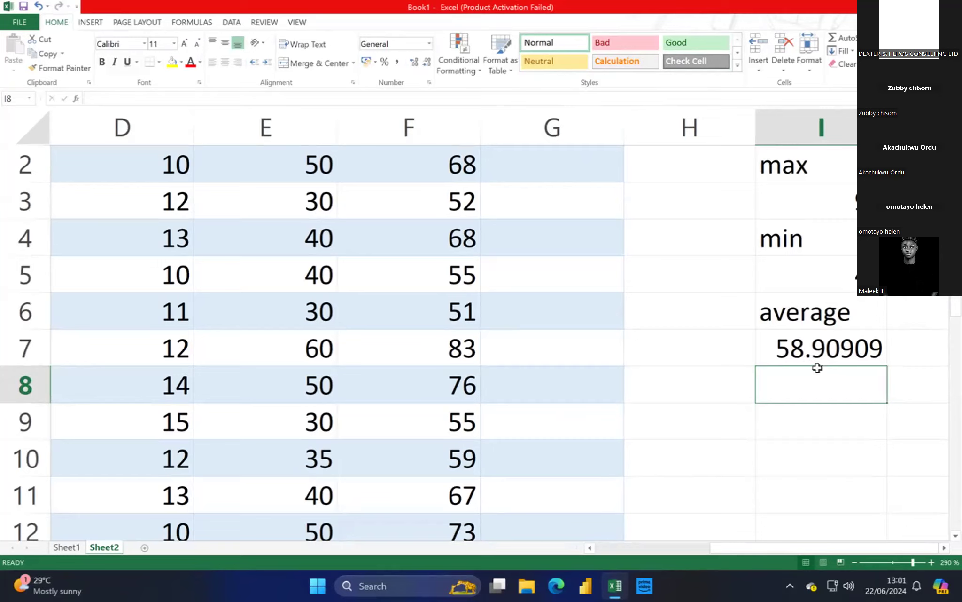
{"action": "left_click", "coordinate": [786, 358]}
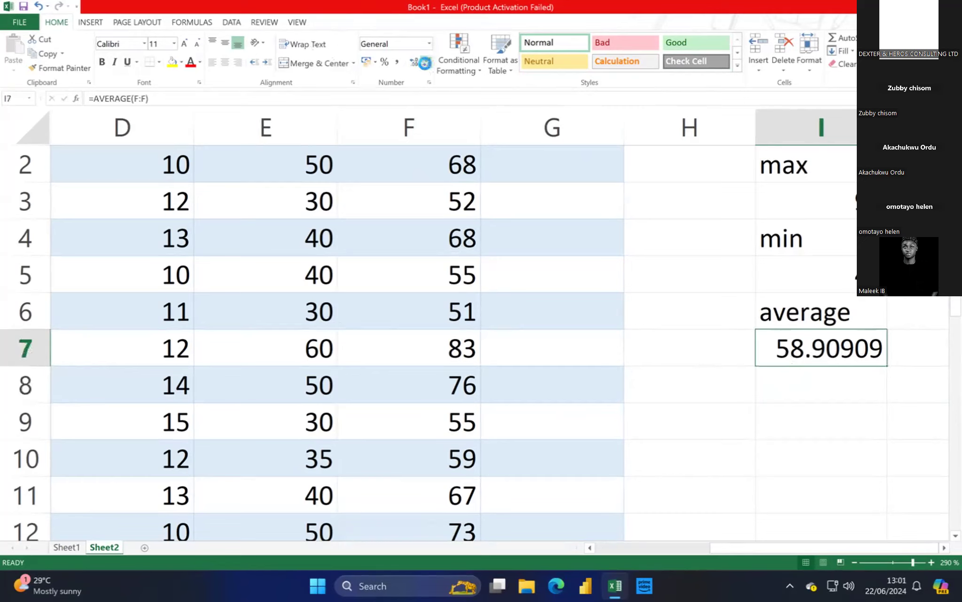
Step: Decrease the decimals of the average in I7 until it shows 58.9
{"action": "left_click", "coordinate": [426, 63]}
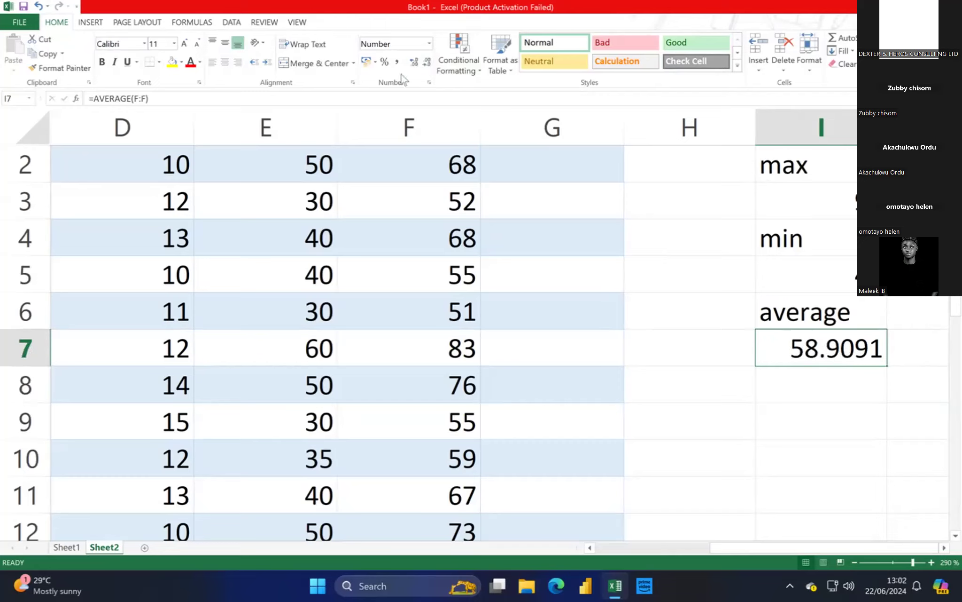
{"action": "left_click", "coordinate": [428, 64]}
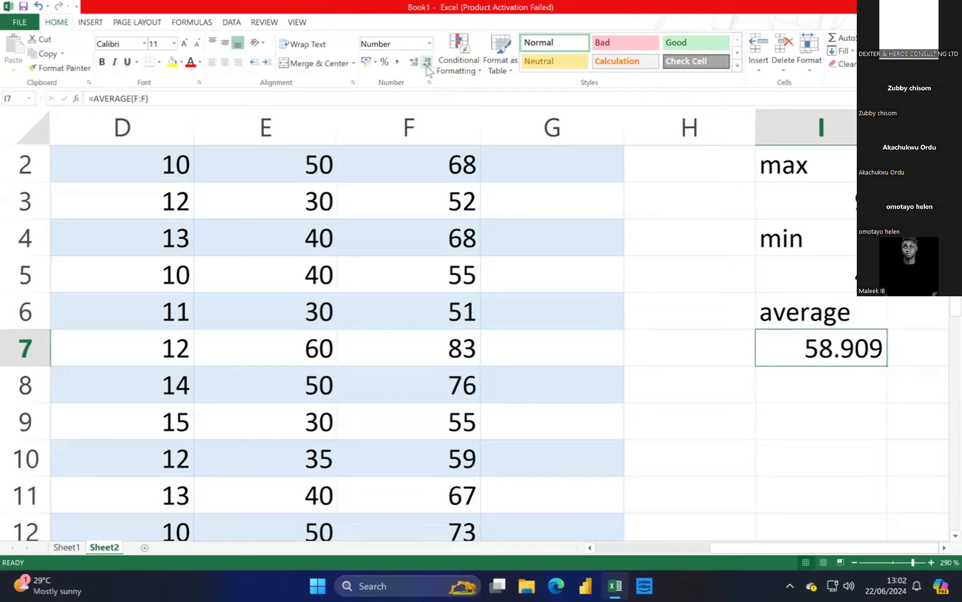
{"action": "left_click", "coordinate": [427, 66]}
{"action": "left_click", "coordinate": [427, 67]}
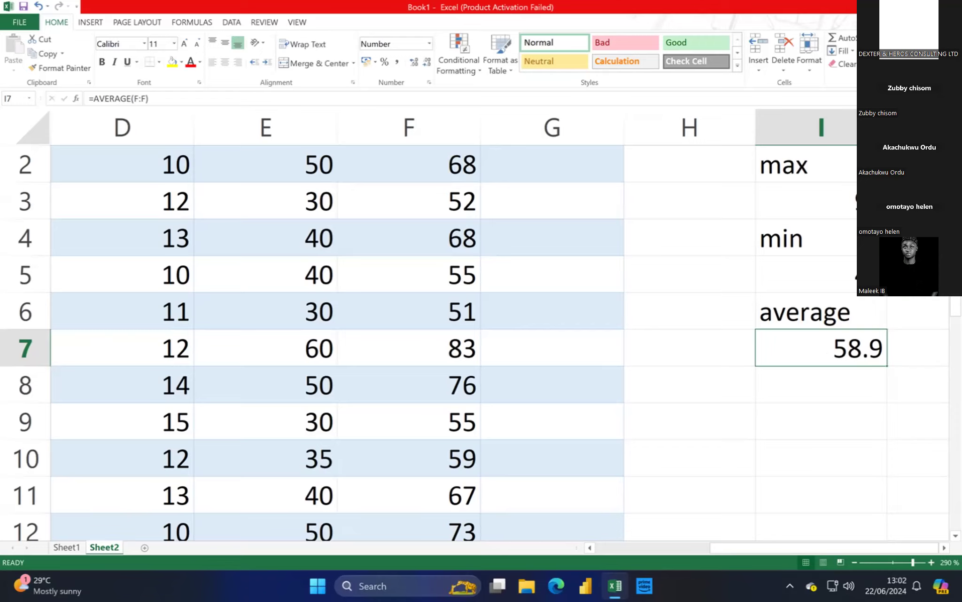
Step: Scroll back up to the table headers and select cell G2
{"action": "scroll", "coordinate": [451, 329], "scroll_direction": "up", "scroll_amount": 1}
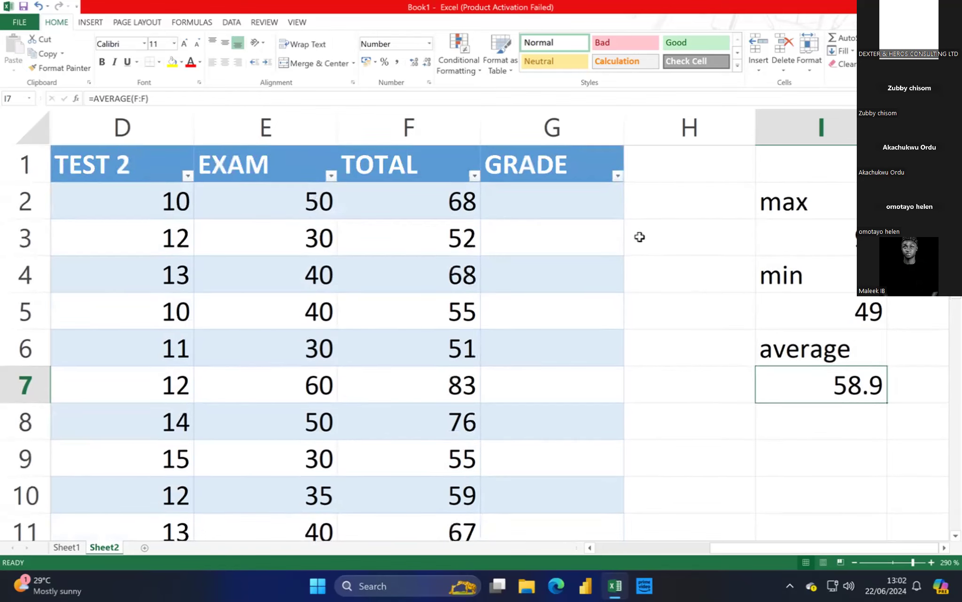
{"action": "left_click", "coordinate": [572, 200]}
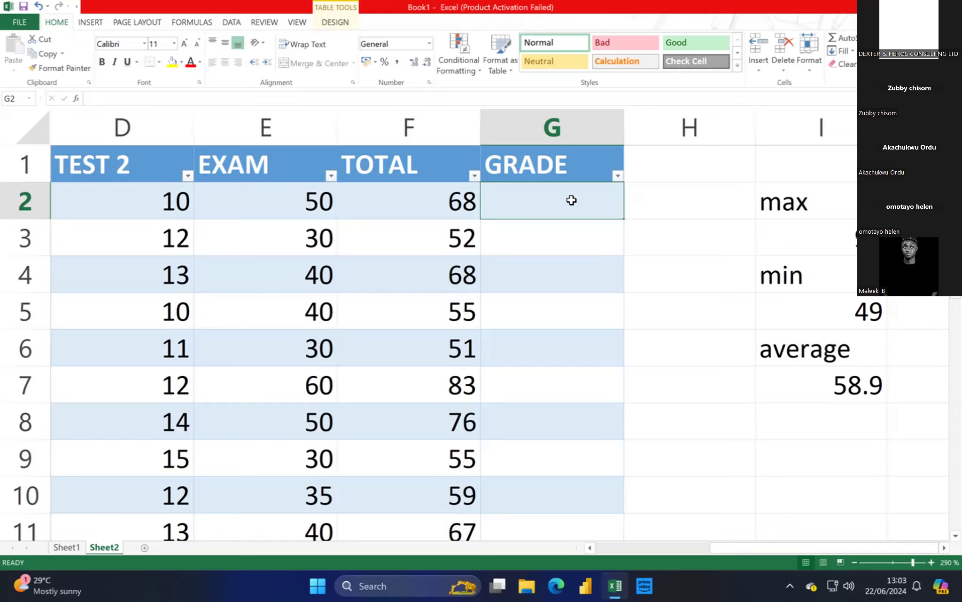
Step: Start an =IF( formula in G2 with 'the value' as placeholder condition text
{"action": "type", "text": "="}
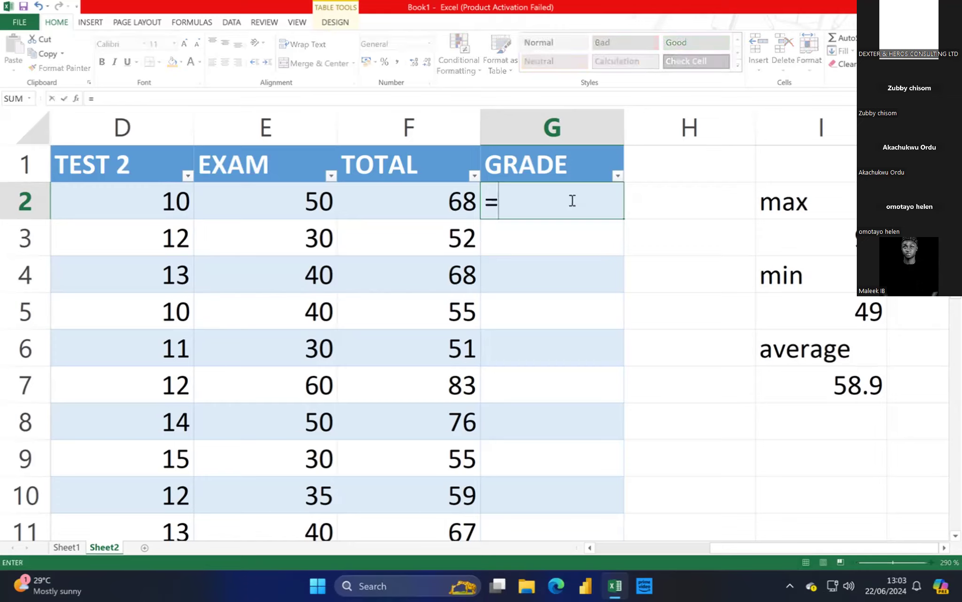
{"action": "type", "text": "ih"}
{"action": "key", "text": "BackSpace"}
{"action": "key", "text": "BackSpace"}
{"action": "type", "text": "if"}
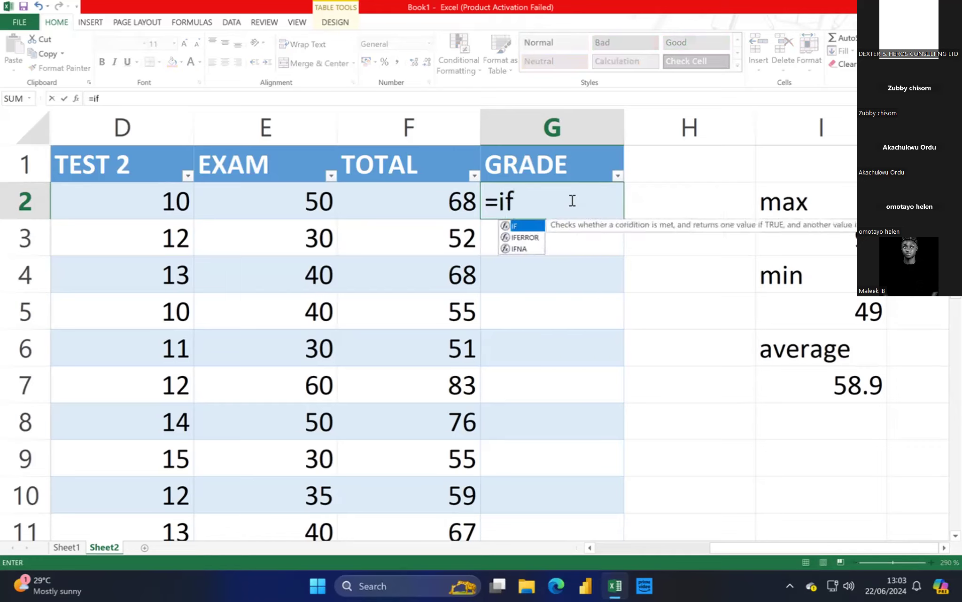
{"action": "double_click", "coordinate": [535, 227]}
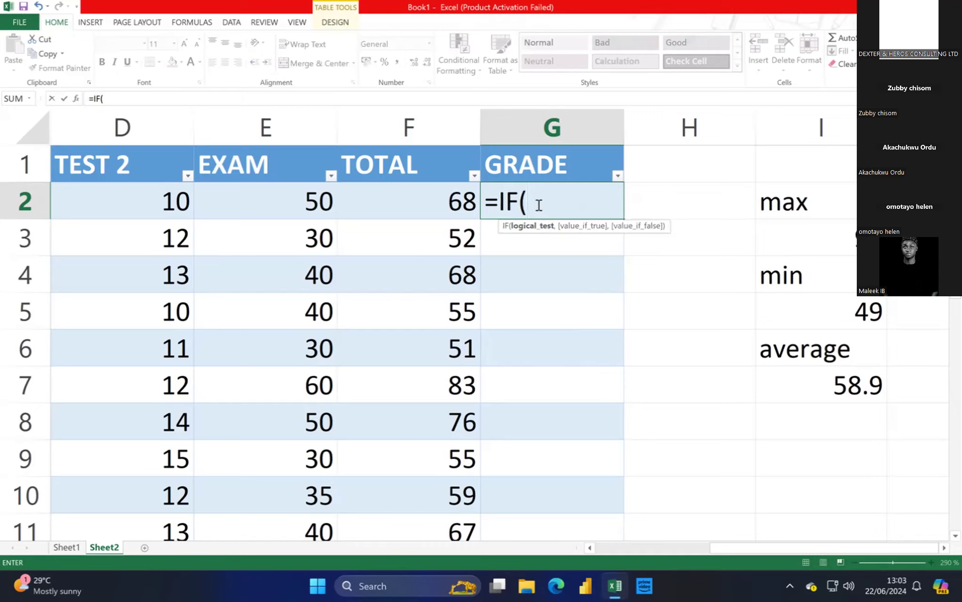
{"action": "type", "text": "the va"}
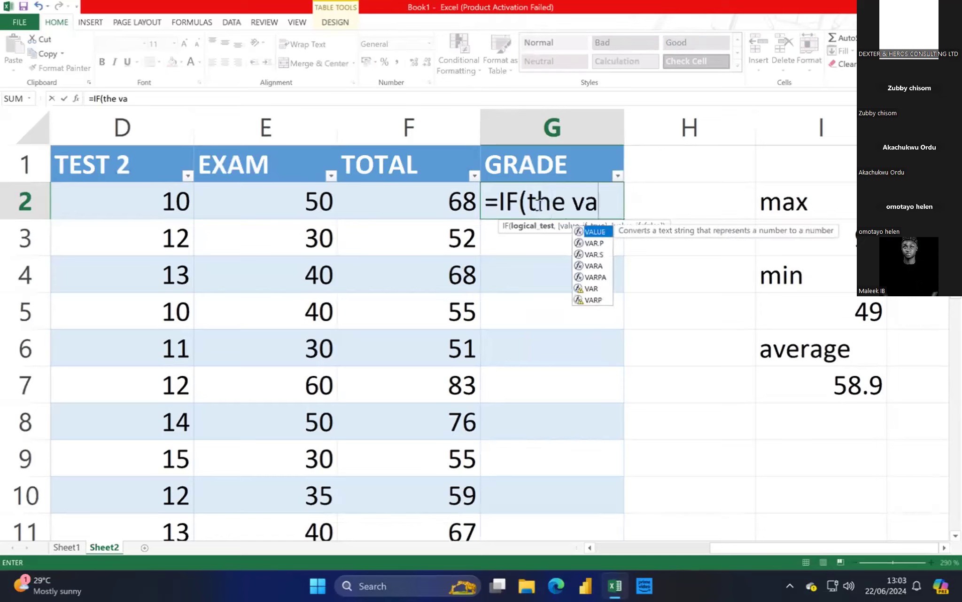
{"action": "type", "text": "lue]"}
{"action": "key", "text": "BackSpace"}
{"action": "key", "text": "BackSpace"}
{"action": "key", "text": "BackSpace"}
{"action": "key", "text": "BackSpace"}
{"action": "key", "text": "BackSpace"}
{"action": "key", "text": "BackSpace"}
{"action": "key", "text": "BackSpace"}
{"action": "key", "text": "BackSpace"}
{"action": "key", "text": "BackSpace"}
{"action": "key", "text": "BackSpace"}
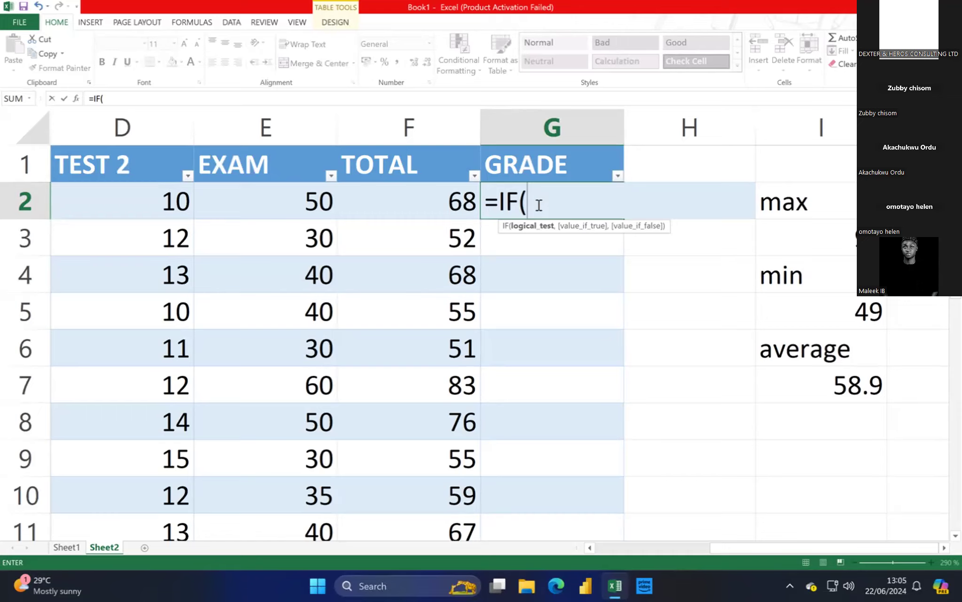
{"action": "left_click", "coordinate": [442, 205]}
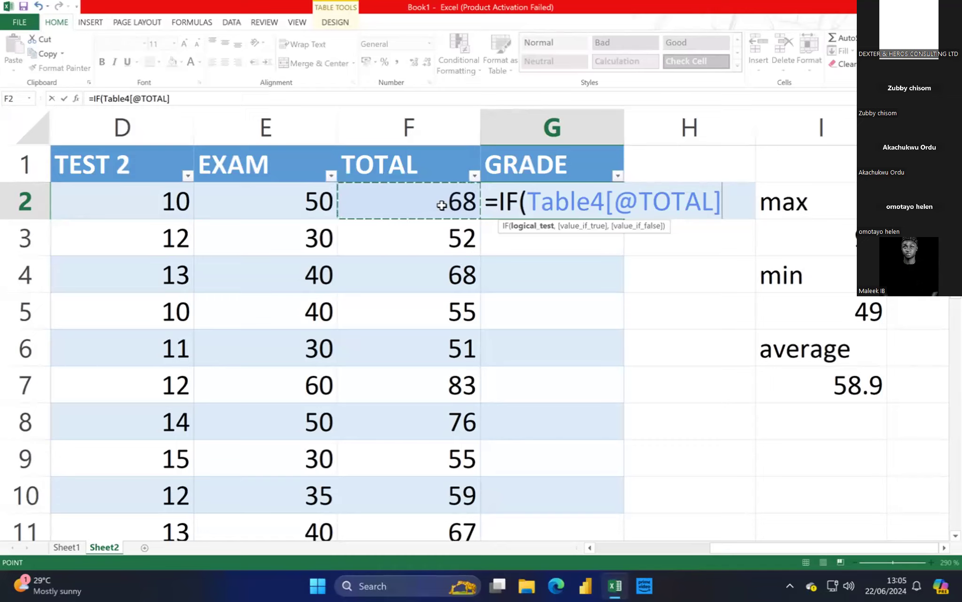
{"action": "type", "text": ">"}
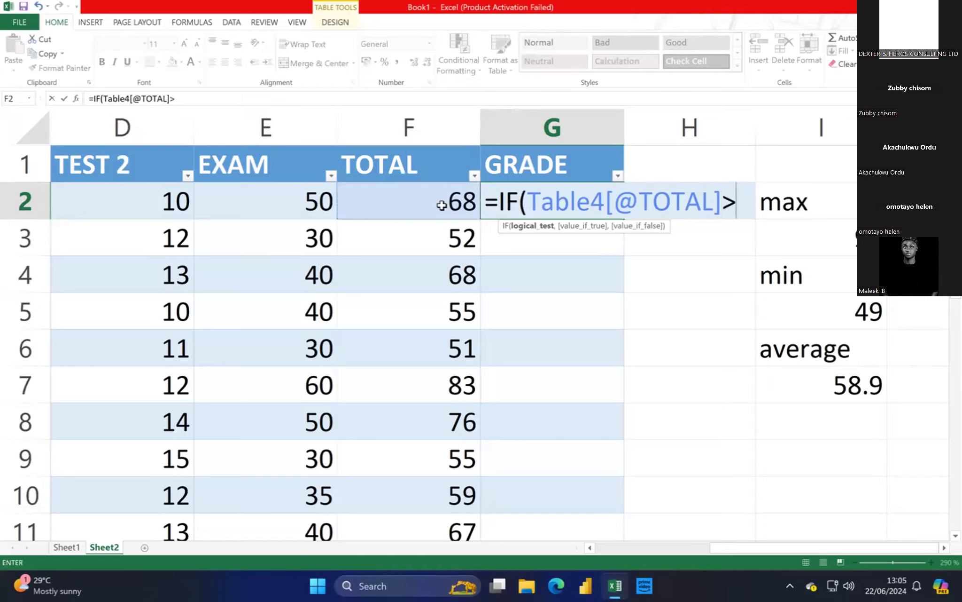
{"action": "type", "text": "60"}
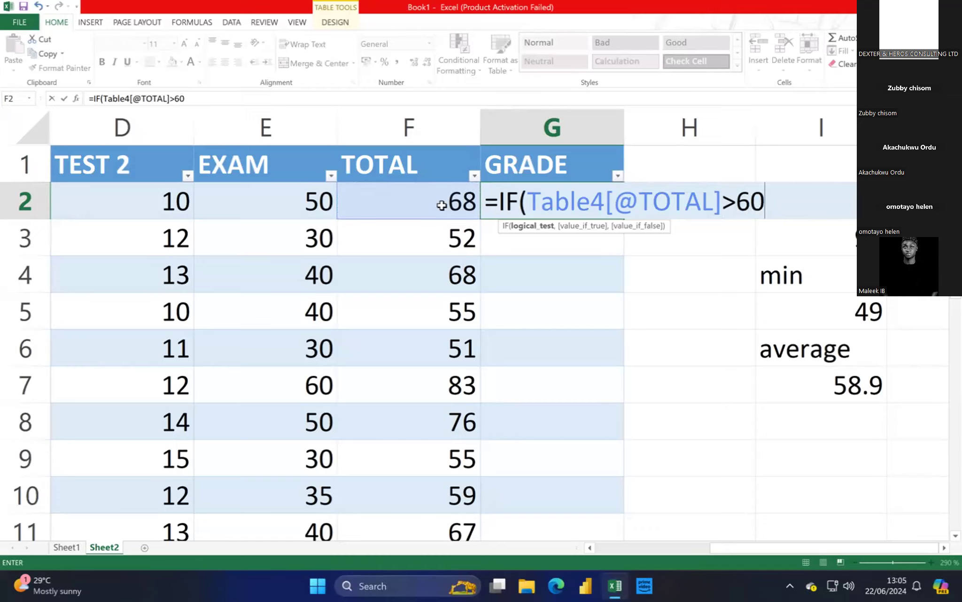
{"action": "type", "text": ","}
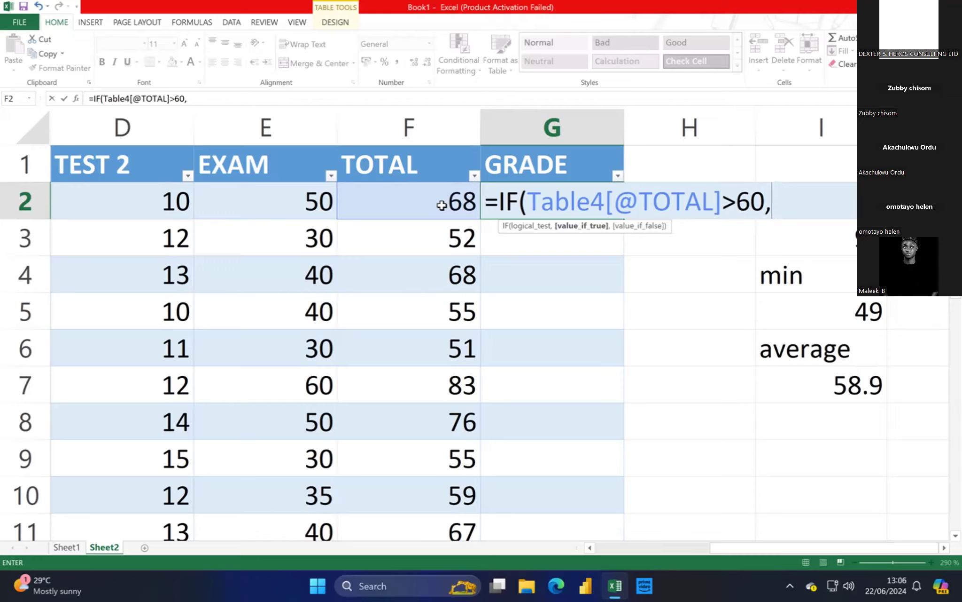
Step: Type PASS as the IF formula's true result after >60, reworking its quote marks
{"action": "type", "text": "'p"}
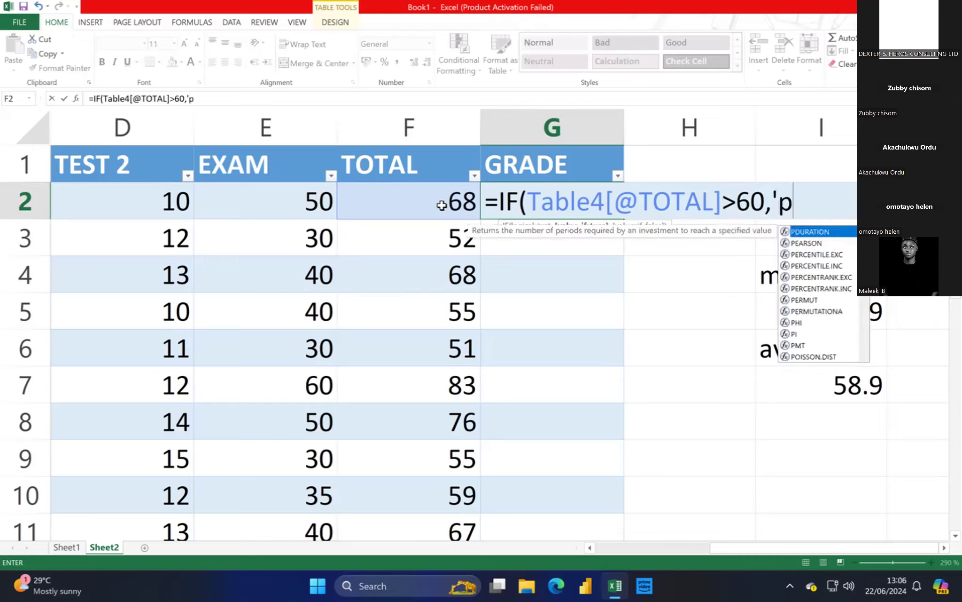
{"action": "key", "text": "BackSpace"}
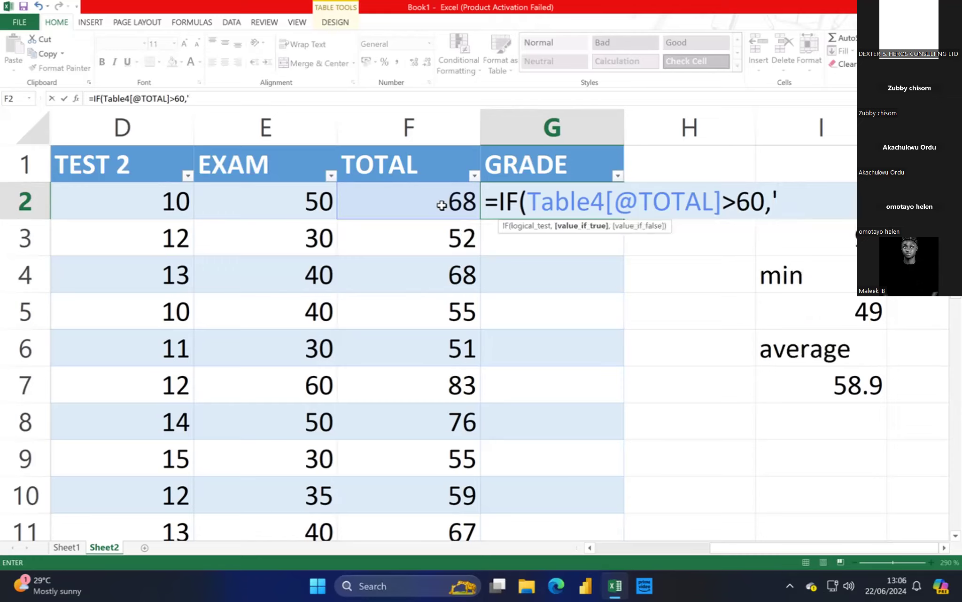
{"action": "type", "text": "PASS"}
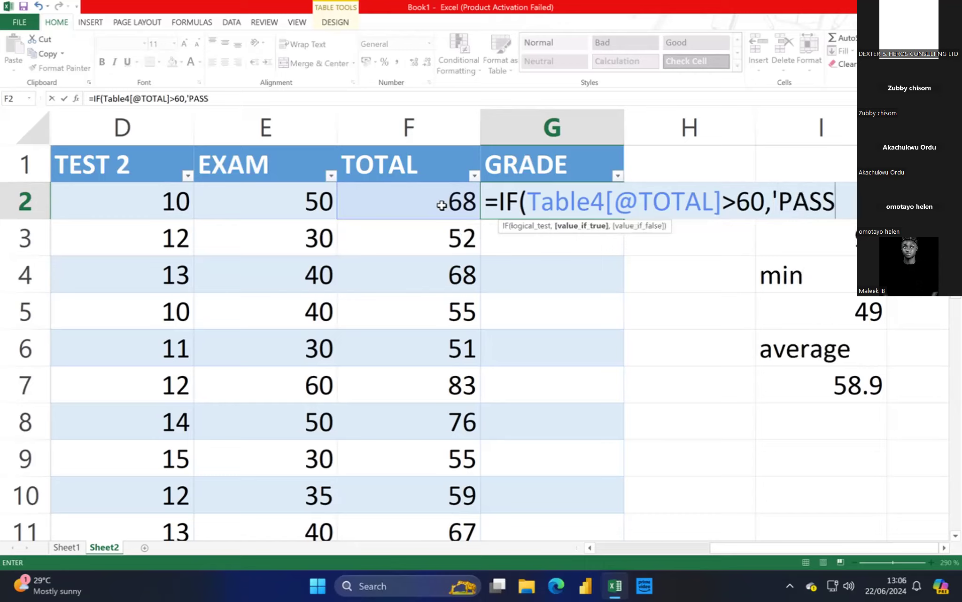
{"action": "type", "text": "'"}
{"action": "key", "text": "BackSpace"}
{"action": "left_click", "coordinate": [779, 202]}
{"action": "key", "text": "BackSpace"}
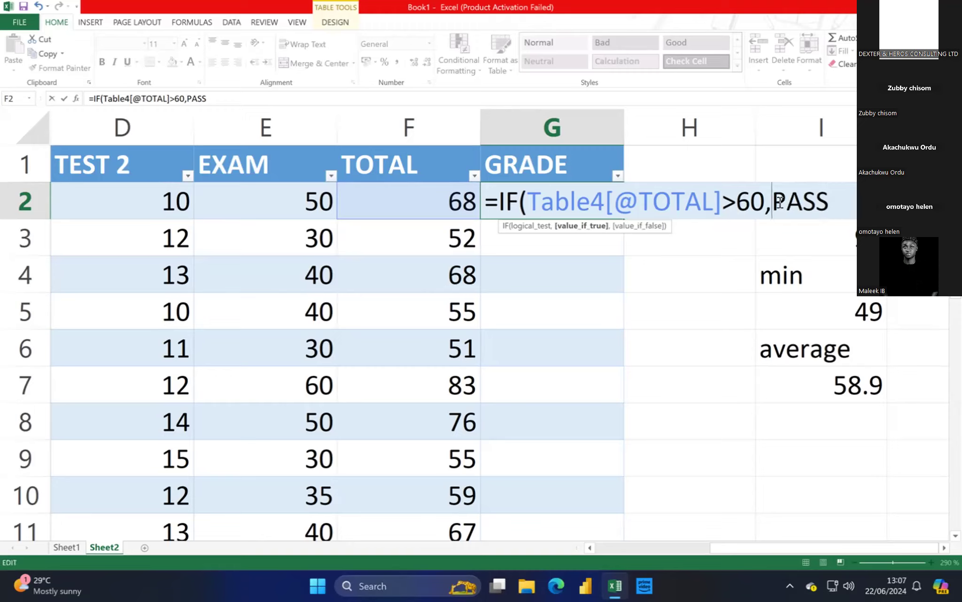
{"action": "type", "text": "\"PASS"}
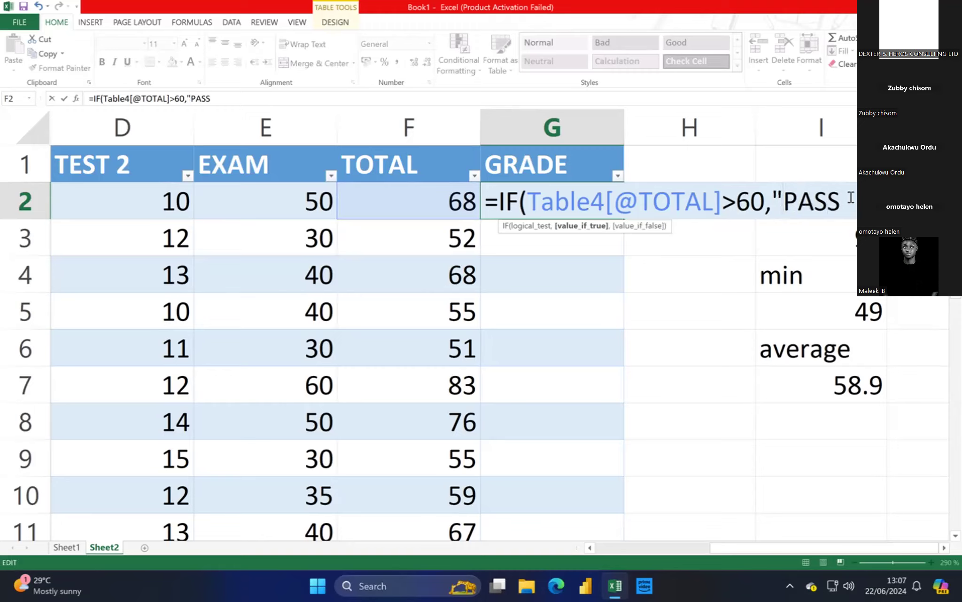
{"action": "type", "text": "\""}
Step: Wrap PASS in single quotes and add a comma after it
{"action": "key", "text": "BackSpace"}
{"action": "type", "text": "'"}
{"action": "key", "text": "Left"}
{"action": "key", "text": "Left"}
{"action": "key", "text": "Left"}
{"action": "key", "text": "Left"}
{"action": "key", "text": "Left"}
{"action": "key", "text": "Left"}
{"action": "key", "text": "Right"}
{"action": "key", "text": "BackSpace"}
{"action": "type", "text": "'"}
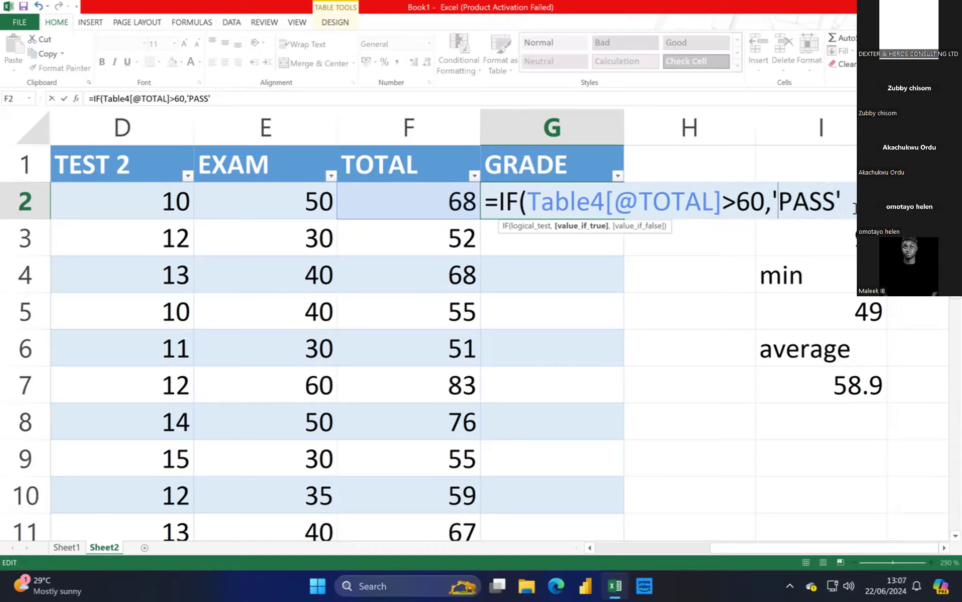
{"action": "key", "text": "Right"}
{"action": "key", "text": "Right"}
{"action": "key", "text": "Right"}
{"action": "key", "text": "Right"}
{"action": "key", "text": "Right"}
{"action": "type", "text": ","}
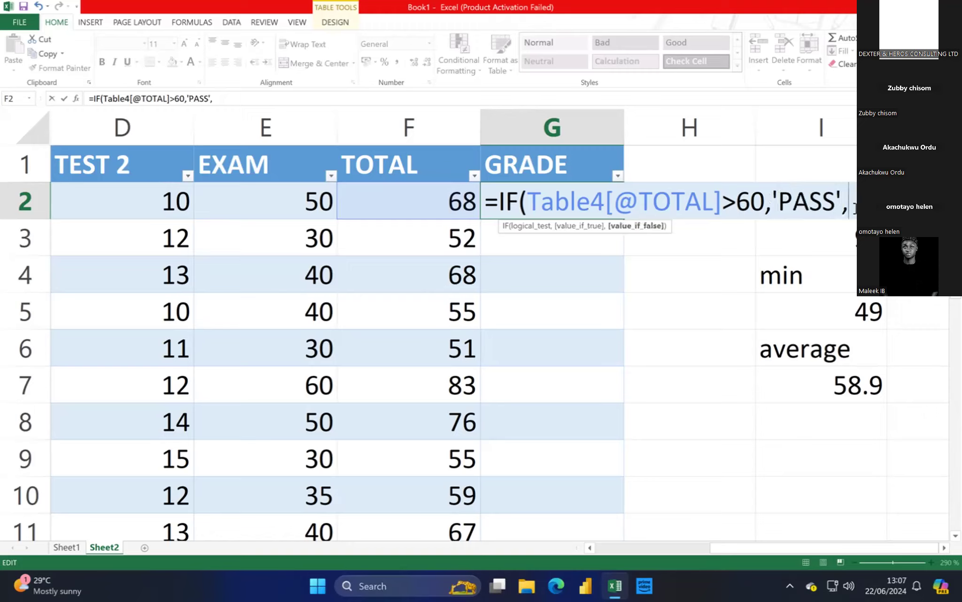
Step: Finish the formula with 'FAIL') as the false result and enter it, triggering Excel's error warning
{"action": "type", "text": "'FAI"}
{"action": "type", "text": "L')"}
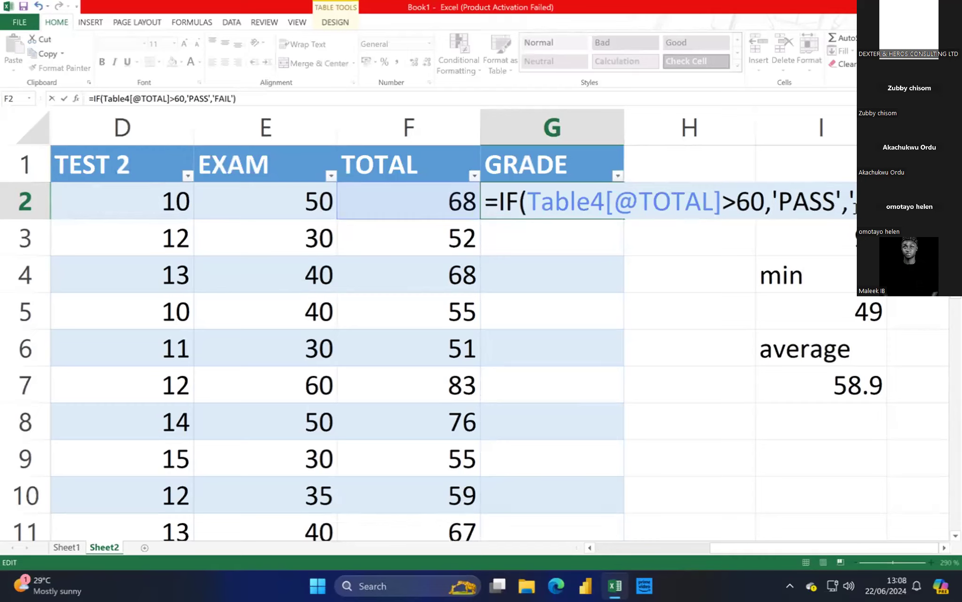
{"action": "key", "text": "Return"}
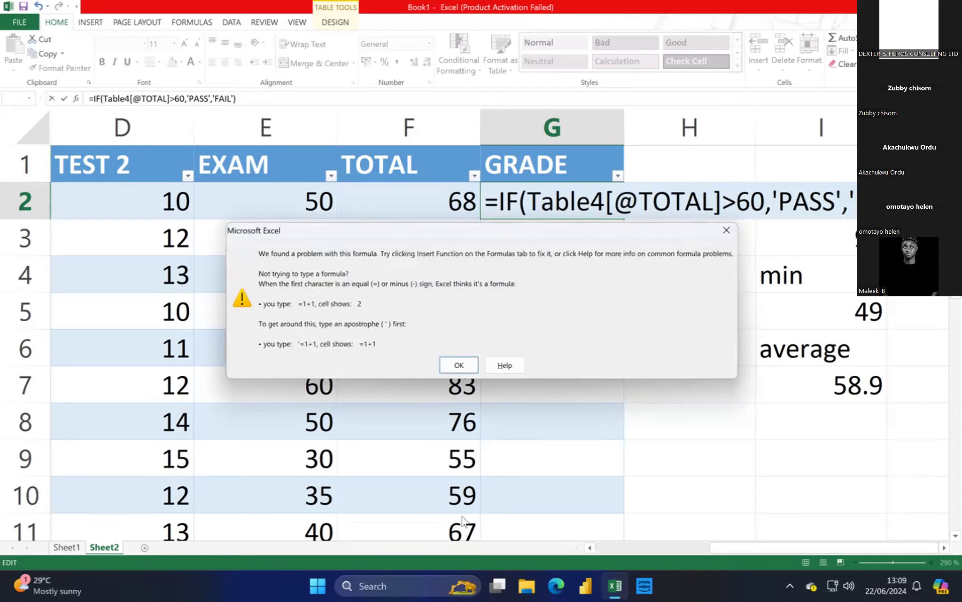
Step: Dismiss the formula warning and put double quotes around PASS
{"action": "left_click", "coordinate": [458, 365]}
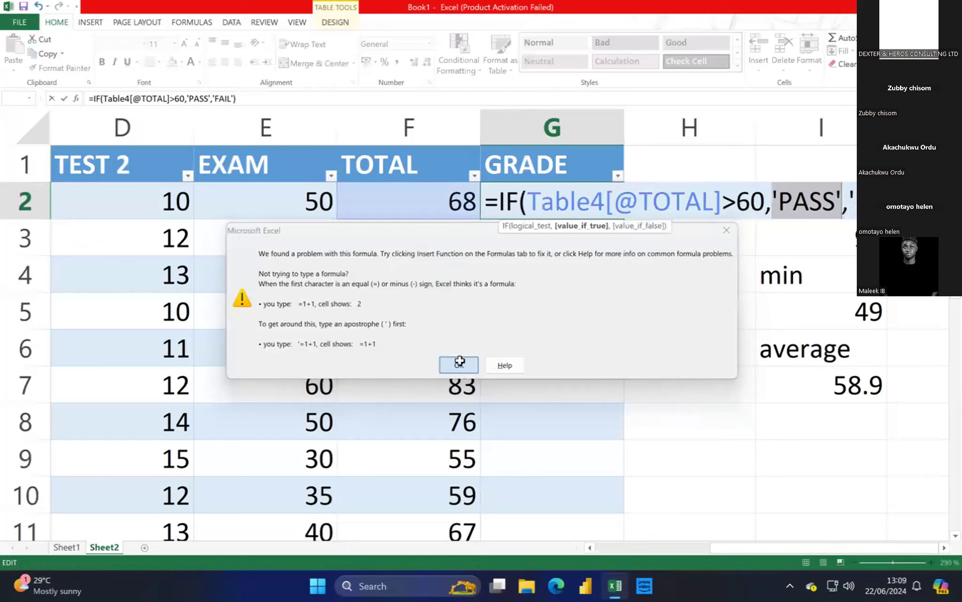
{"action": "left_click", "coordinate": [846, 193]}
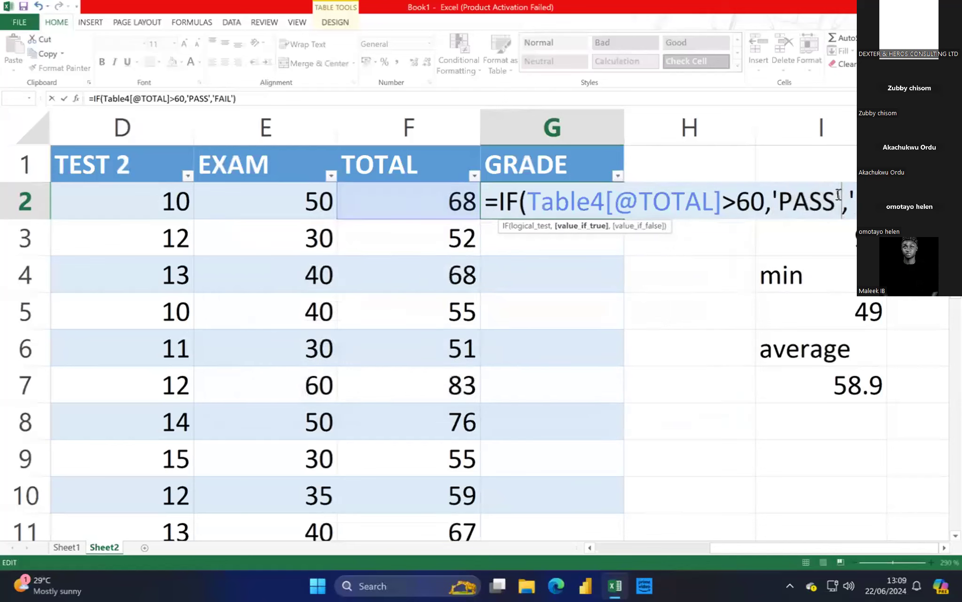
{"action": "key", "text": "BackSpace"}
{"action": "type", "text": "\""}
{"action": "key", "text": "BackSpace"}
{"action": "type", "text": "\""}
{"action": "key", "text": "BackSpace"}
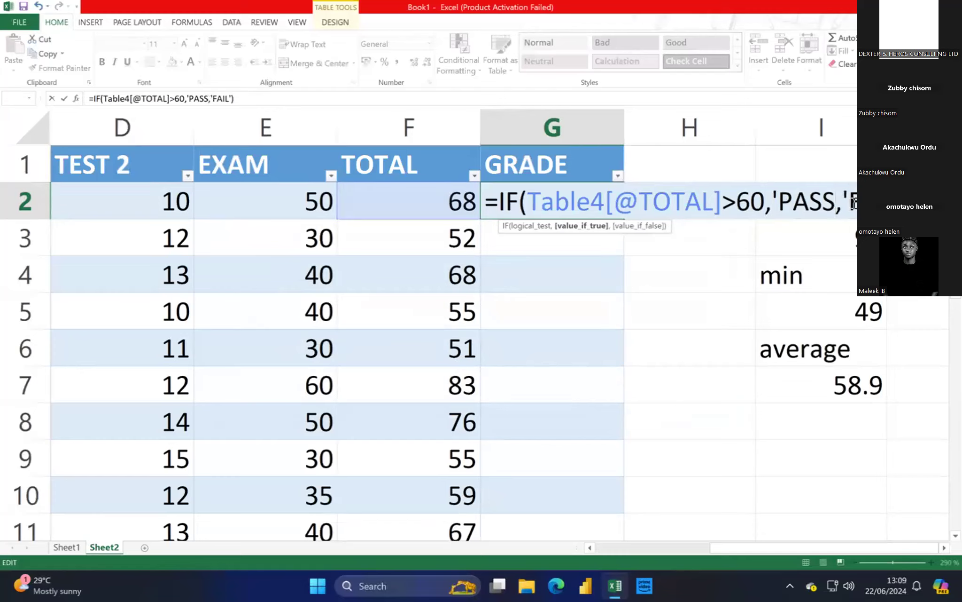
{"action": "type", "text": "\""}
{"action": "left_click", "coordinate": [778, 188]}
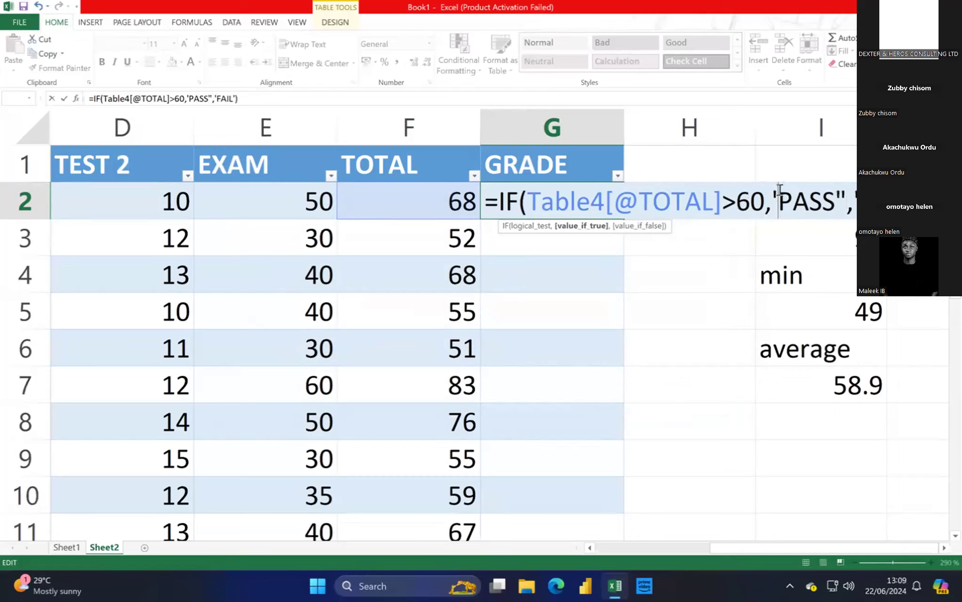
{"action": "key", "text": "BackSpace"}
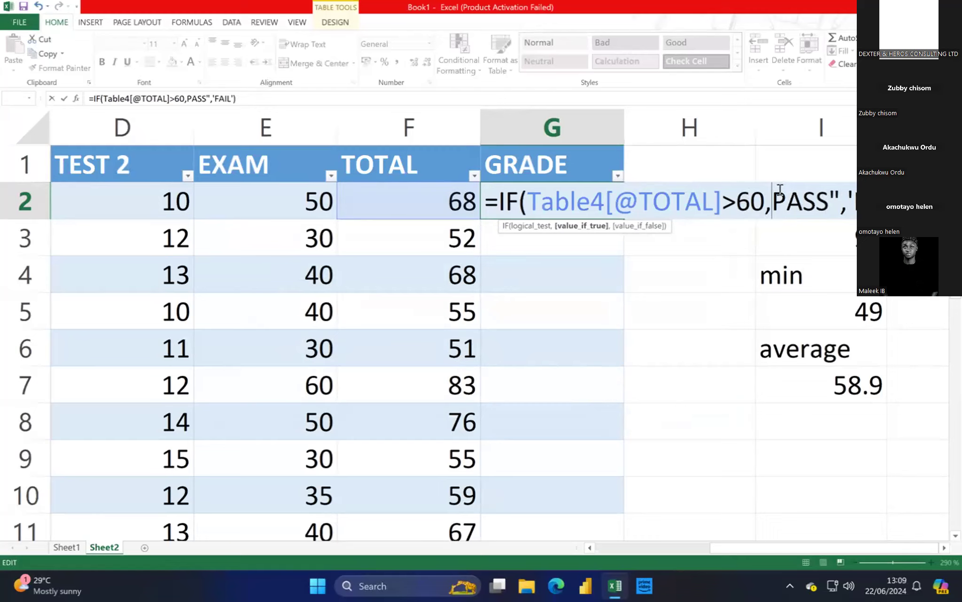
{"action": "type", "text": "\""}
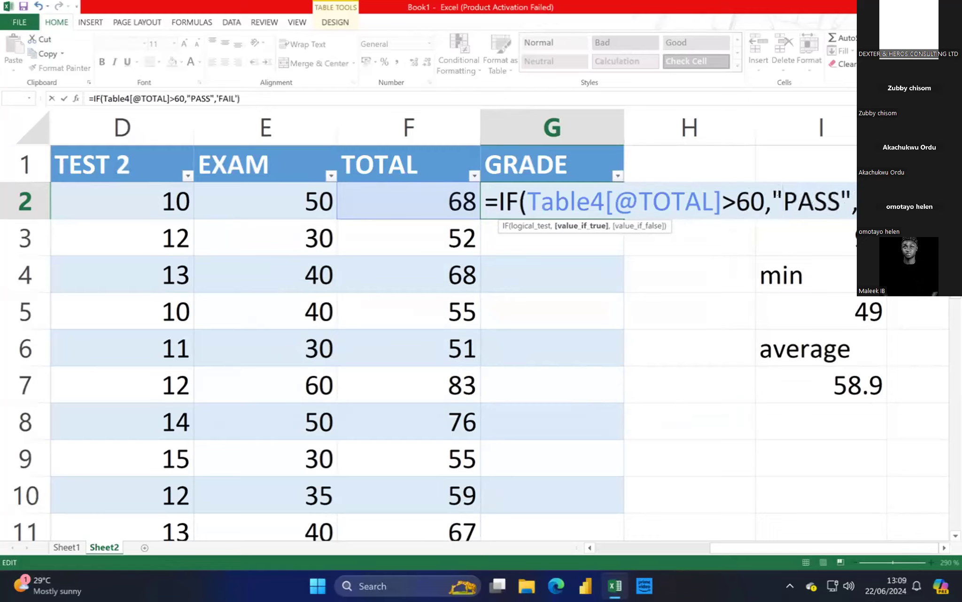
{"action": "left_click", "coordinate": [860, 201]}
{"action": "key", "text": "BackSpace"}
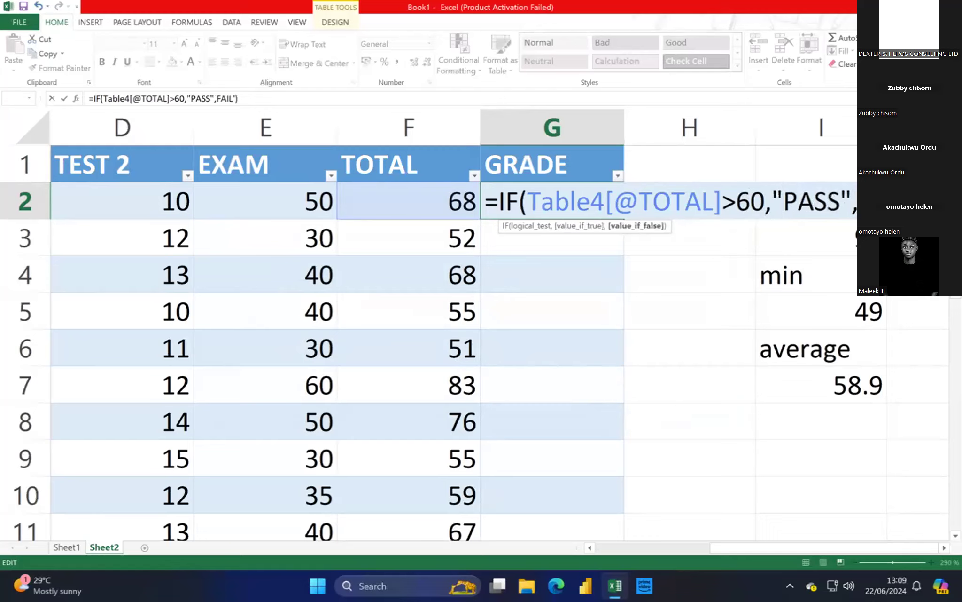
{"action": "type", "text": "\""}
{"action": "key", "text": "BackSpace"}
{"action": "type", "text": "\""}
{"action": "key", "text": "Return"}
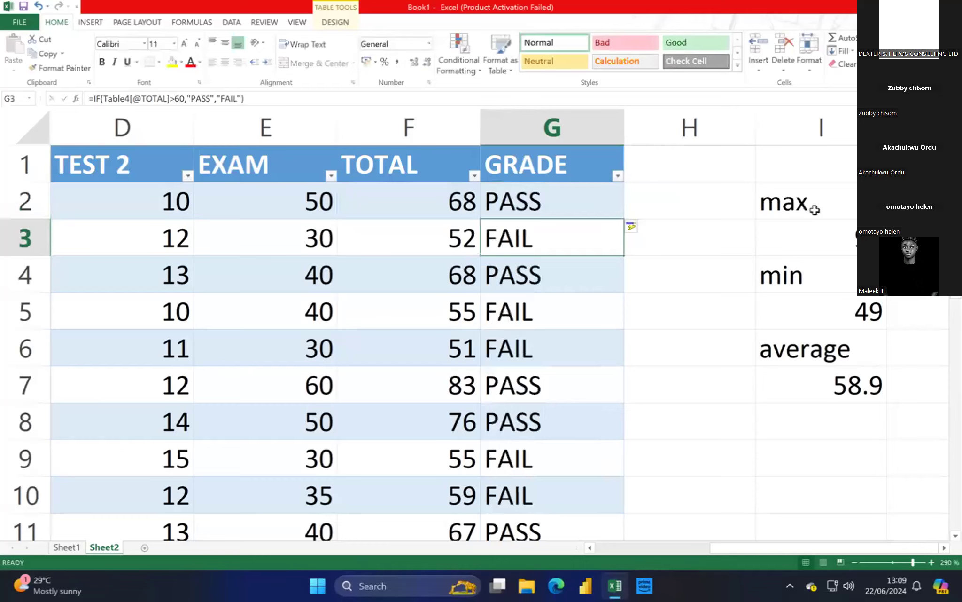
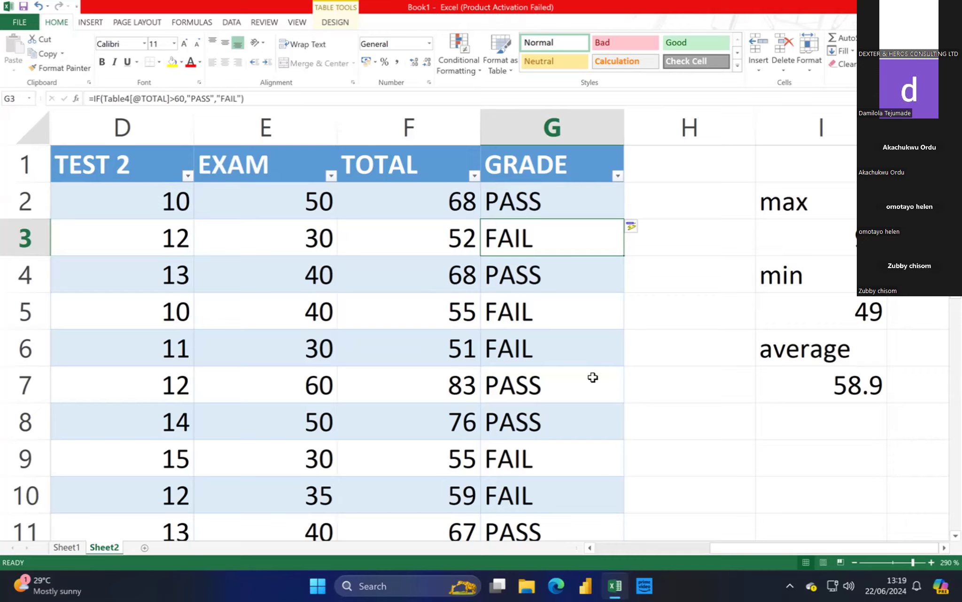
{"action": "left_click", "coordinate": [557, 190]}
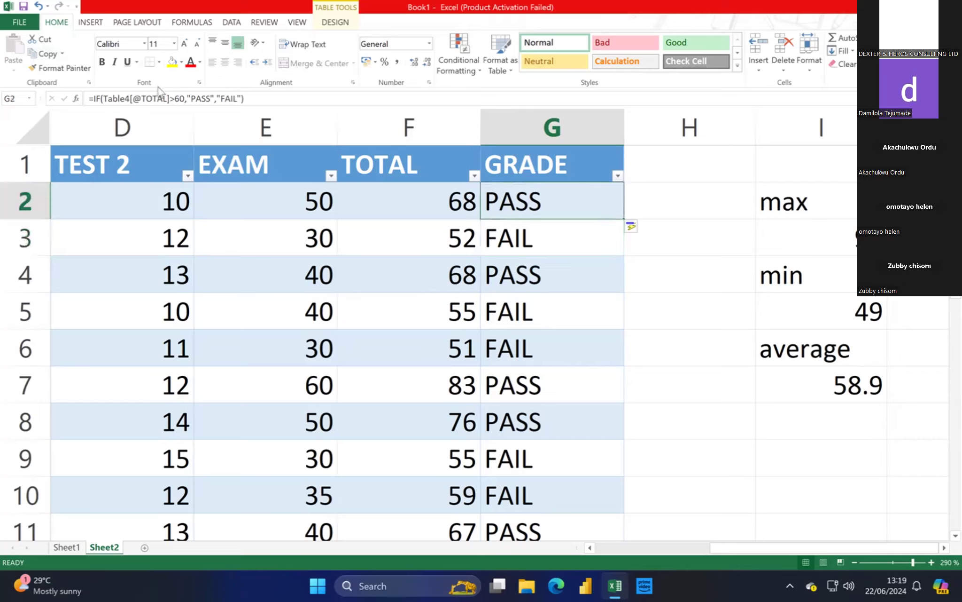
{"action": "left_click", "coordinate": [249, 98]}
{"action": "key", "text": "BackSpace"}
{"action": "key", "text": "BackSpace"}
{"action": "key", "text": "BackSpace"}
{"action": "key", "text": "BackSpace"}
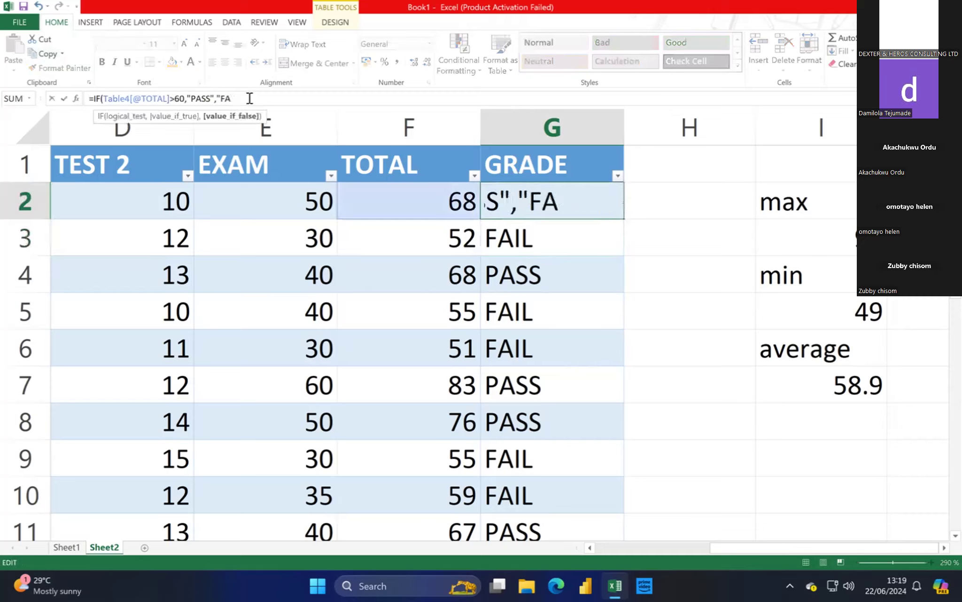
{"action": "key", "text": "BackSpace"}
{"action": "key", "text": "BackSpace"}
{"action": "key", "text": "BackSpace"}
{"action": "key", "text": "BackSpace"}
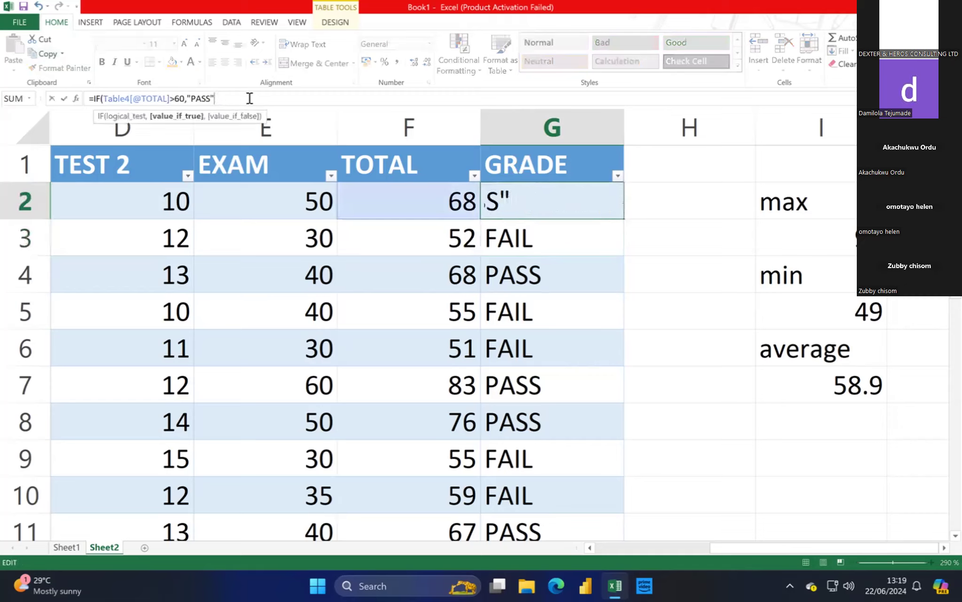
{"action": "key", "text": "BackSpace"}
{"action": "key", "text": "BackSpace"}
{"action": "key", "text": "BackSpace"}
{"action": "key", "text": "BackSpace"}
{"action": "key", "text": "BackSpace"}
{"action": "key", "text": "BackSpace"}
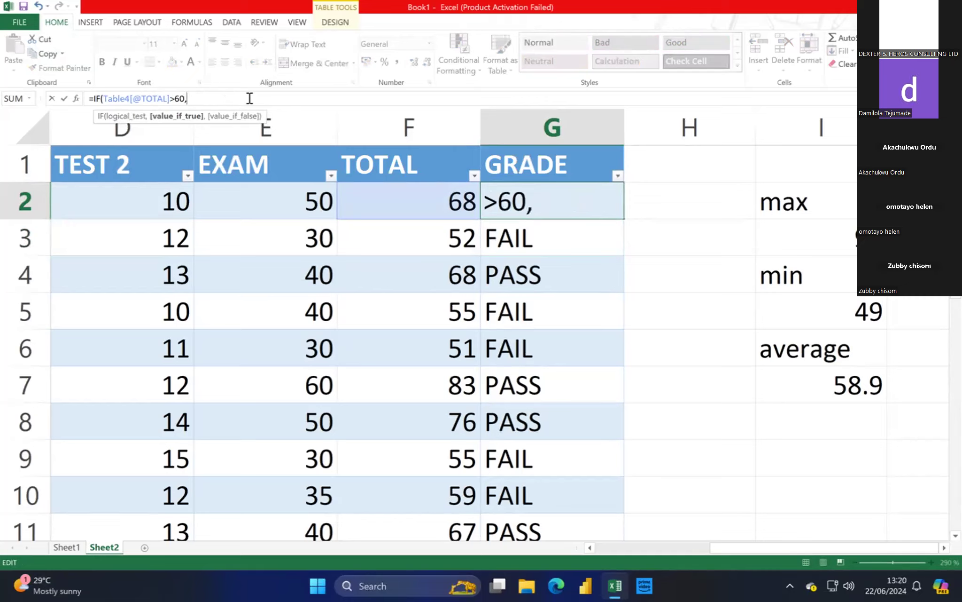
{"action": "key", "text": "BackSpace"}
{"action": "key", "text": "BackSpace"}
{"action": "key", "text": "BackSpace"}
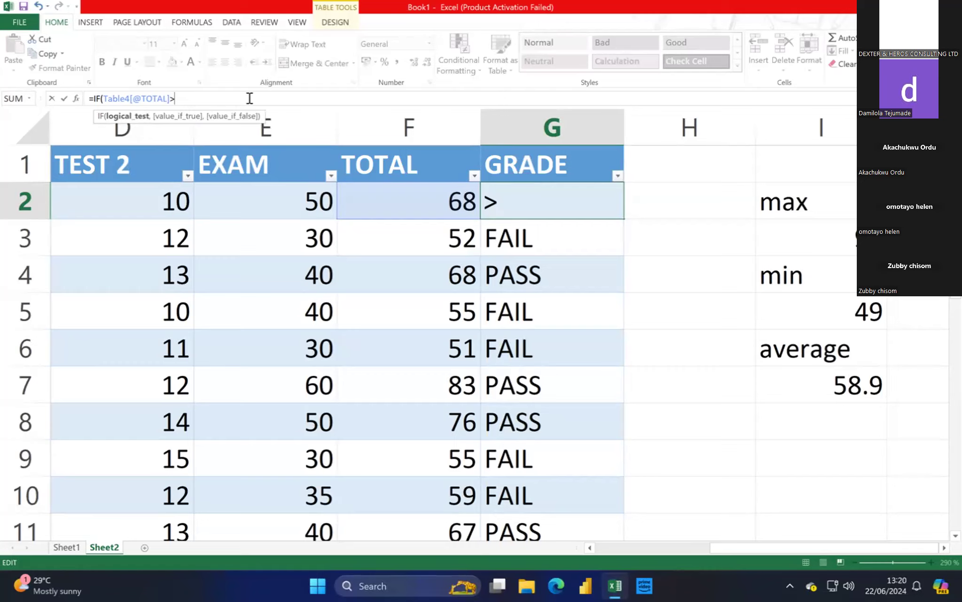
Step: Complete the first condition as >=70 with the true result "VERY GOOD" followed by a comma
{"action": "type", "text": "70"}
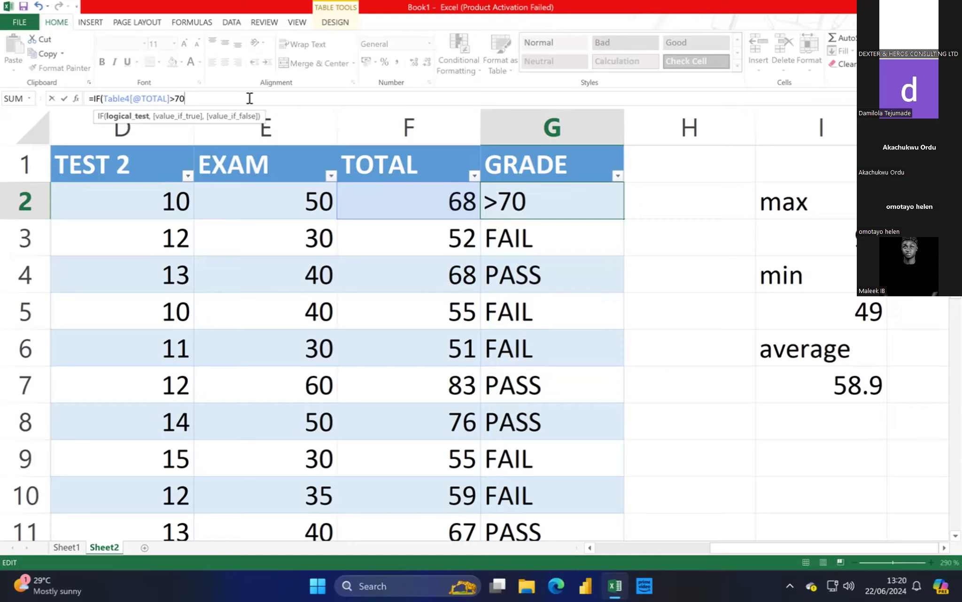
{"action": "key", "text": "BackSpace"}
{"action": "key", "text": "BackSpace"}
{"action": "type", "text": "=70"}
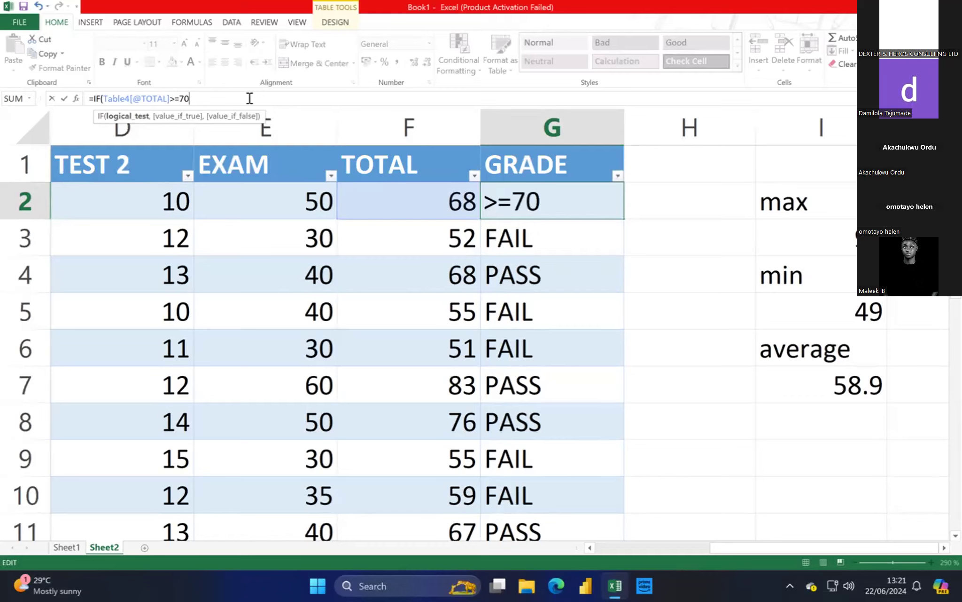
{"action": "type", "text": ","}
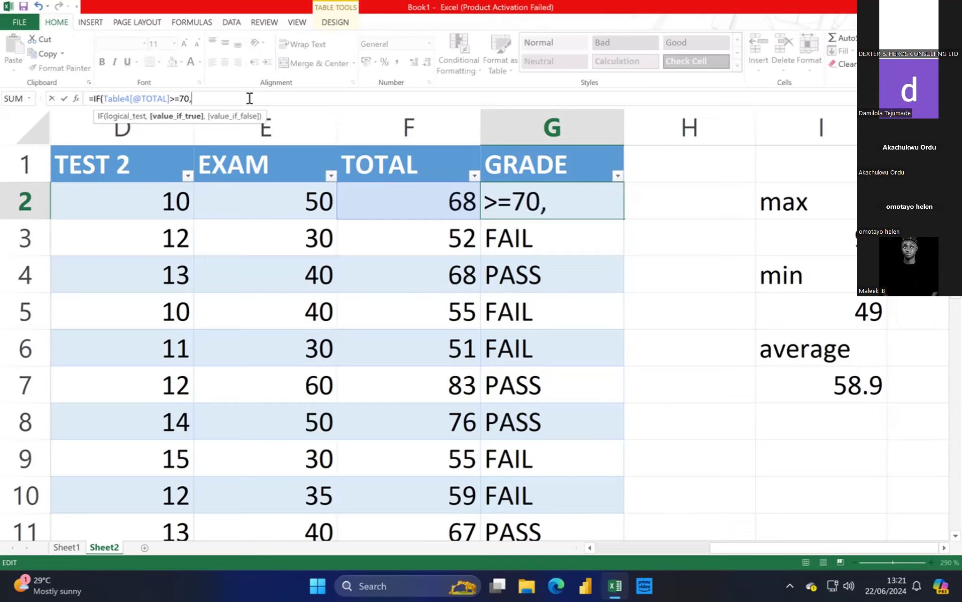
{"action": "type", "text": "\""}
{"action": "type", "text": "V"}
{"action": "key", "text": "BackSpace"}
{"action": "type", "text": "ERY"}
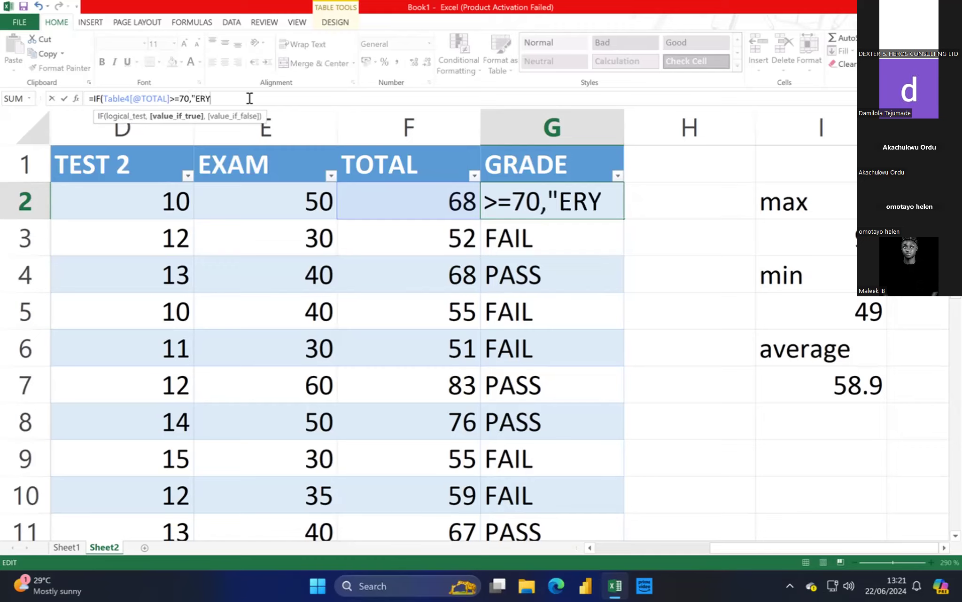
{"action": "key", "text": "BackSpace"}
{"action": "key", "text": "BackSpace"}
{"action": "key", "text": "BackSpace"}
{"action": "type", "text": "VERY G"}
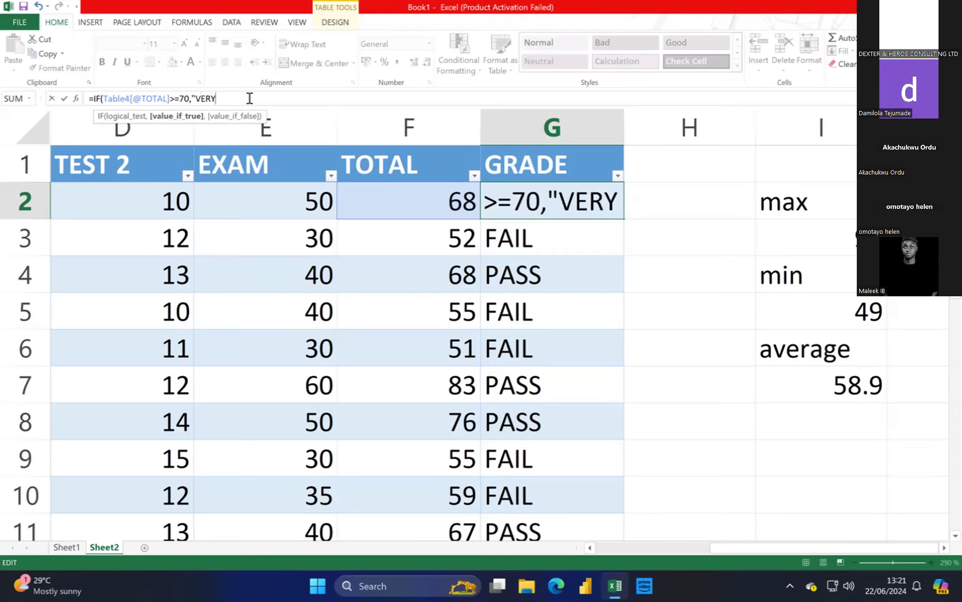
{"action": "type", "text": "OOD"}
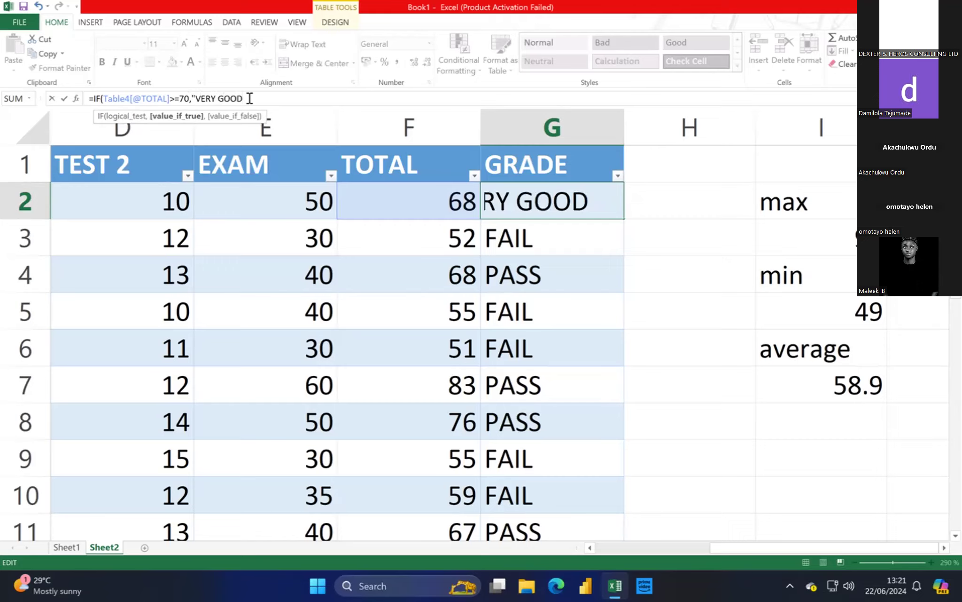
{"action": "type", "text": "\","}
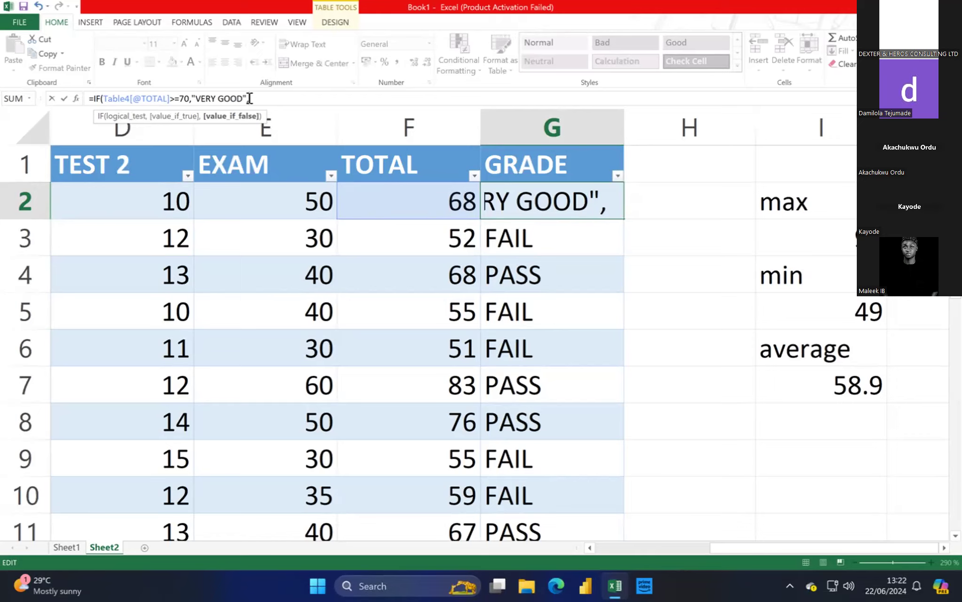
{"action": "type", "text": "IF"}
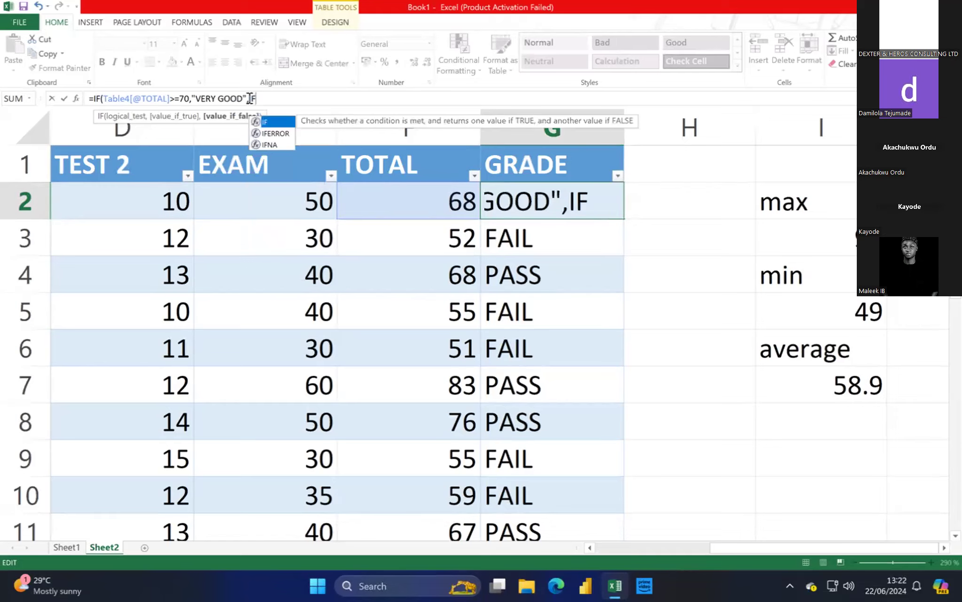
{"action": "double_click", "coordinate": [270, 123]}
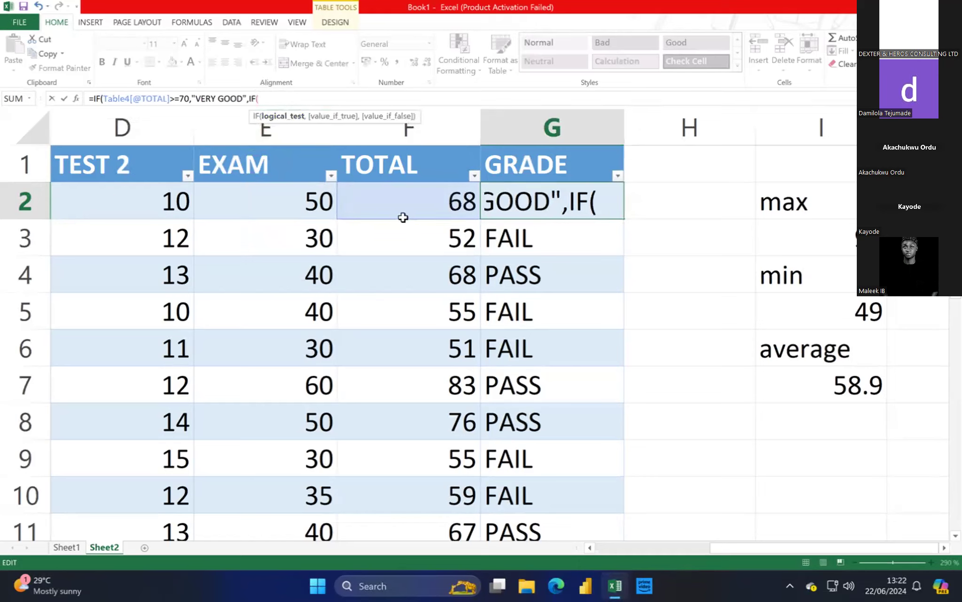
{"action": "left_click", "coordinate": [396, 192]}
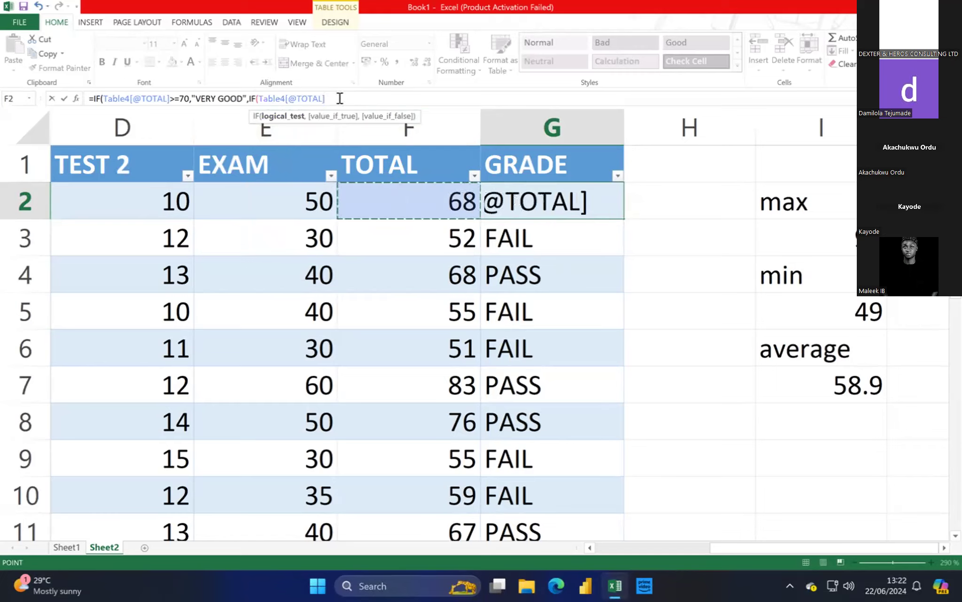
{"action": "type", "text": ">="}
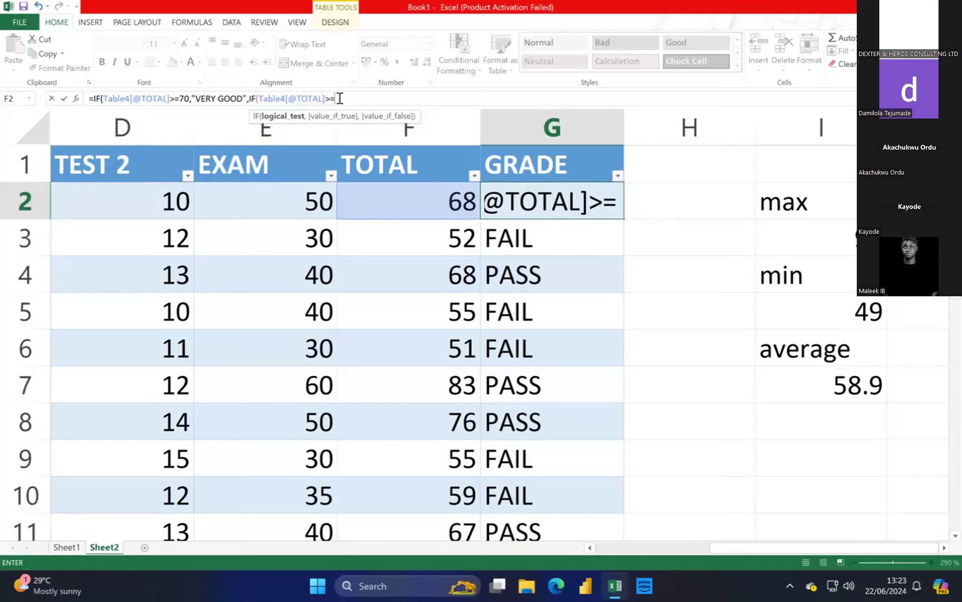
{"action": "type", "text": "50"}
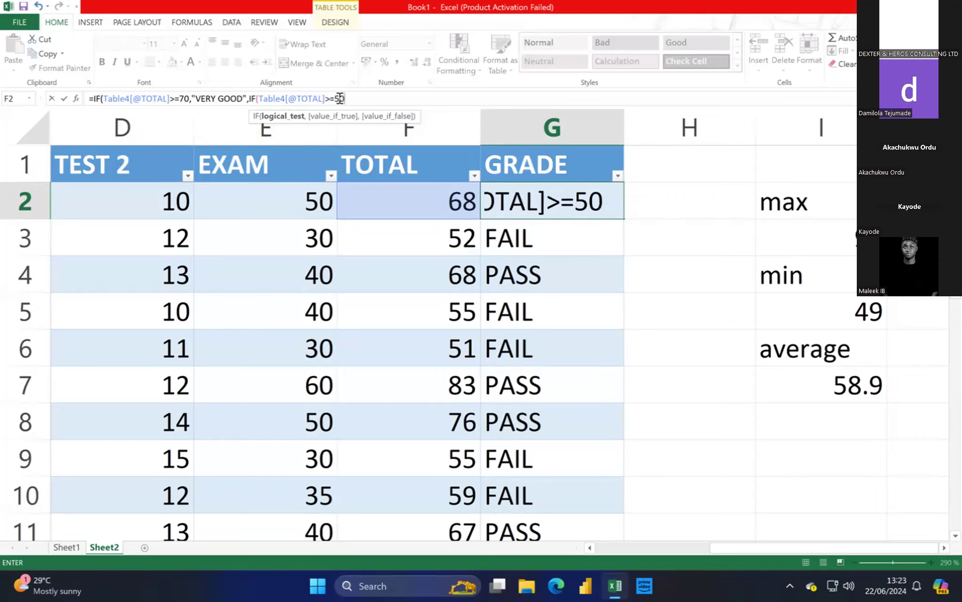
{"action": "type", "text": ","}
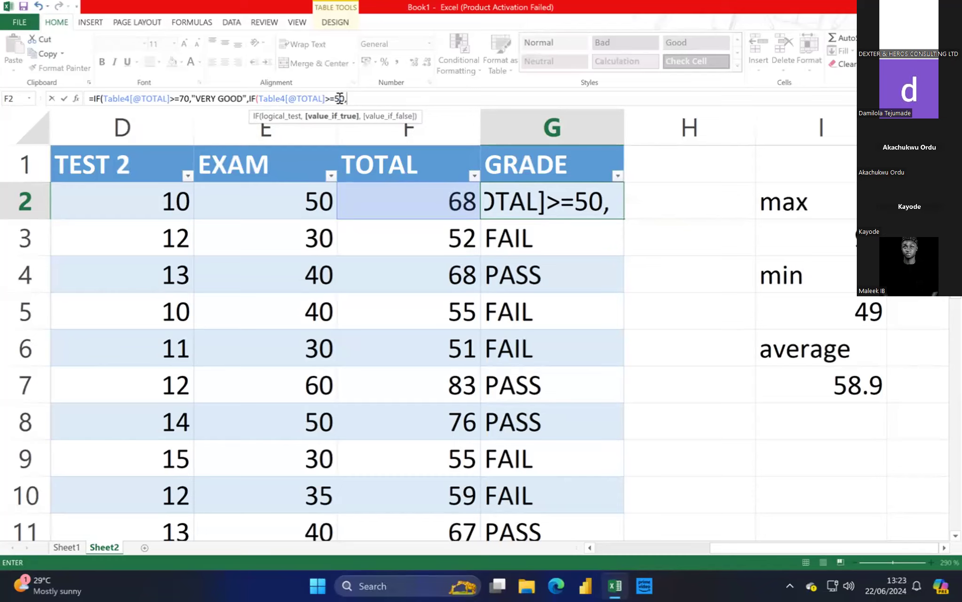
Step: Enter "PASS" as the nested IF's true result, fixing its opening quote, followed by a comma
{"action": "type", "text": "PASS"}
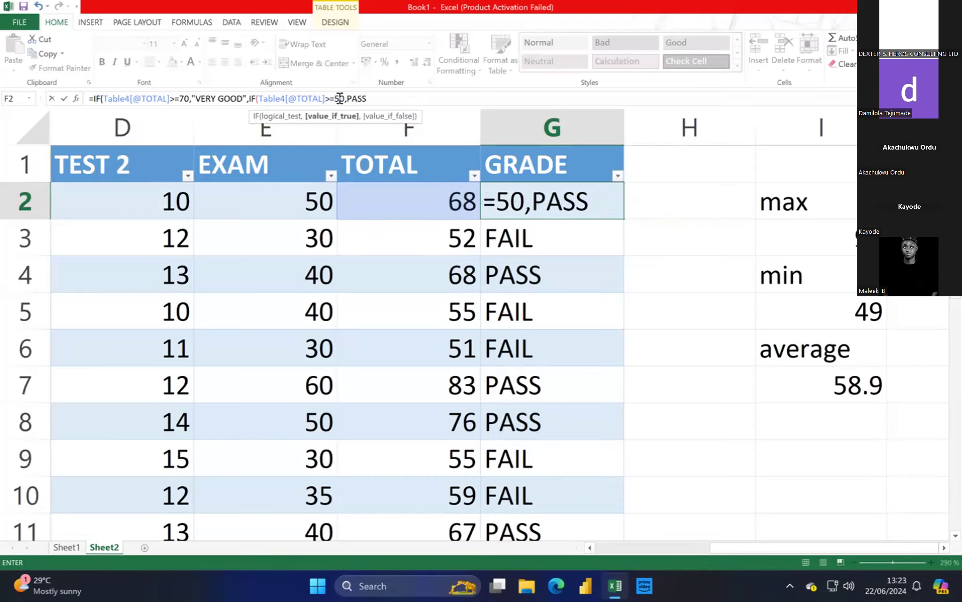
{"action": "type", "text": "\""}
{"action": "left_click", "coordinate": [348, 98]}
{"action": "type", "text": "\""}
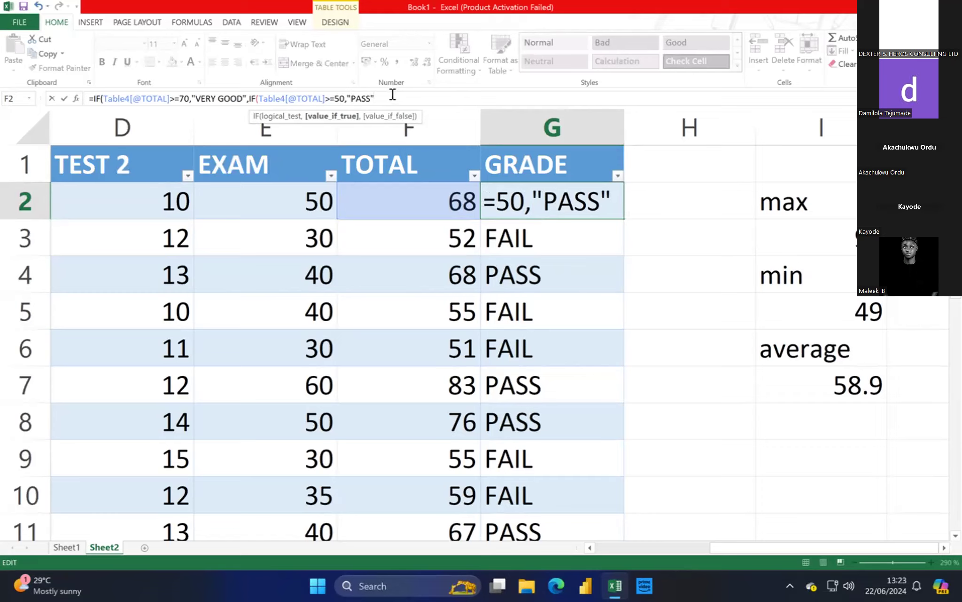
{"action": "type", "text": ","}
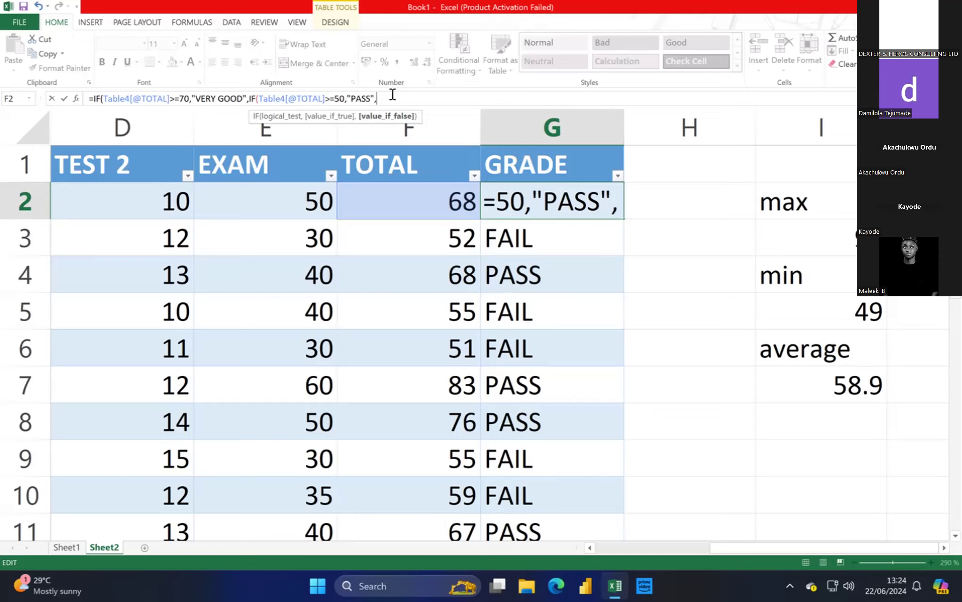
Step: Add "FAIL" as the nested IF's false result and close it with a parenthesis
{"action": "type", "text": "FAI"}
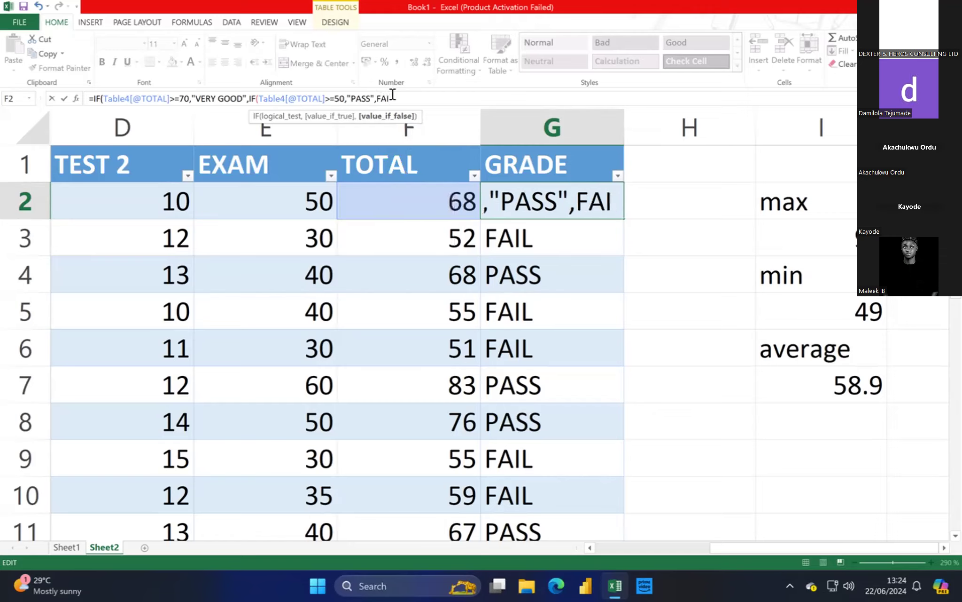
{"action": "key", "text": "BackSpace"}
{"action": "key", "text": "BackSpace"}
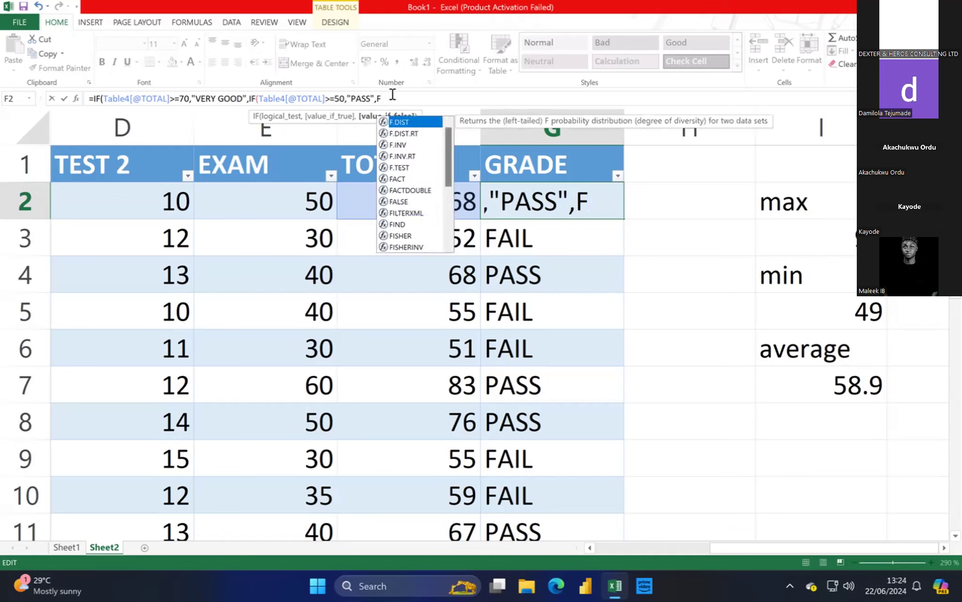
{"action": "type", "text": "AIL"}
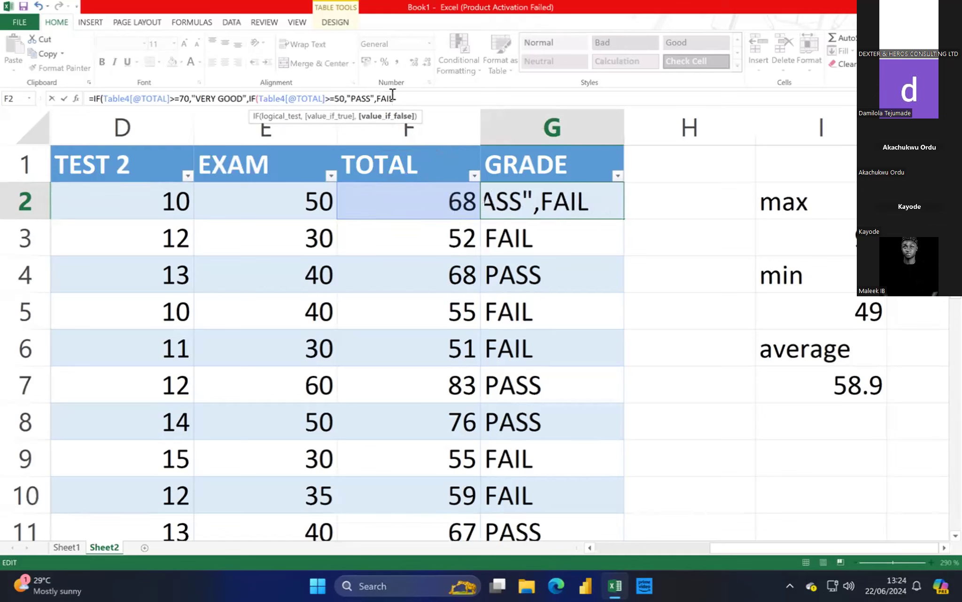
{"action": "type", "text": "\""}
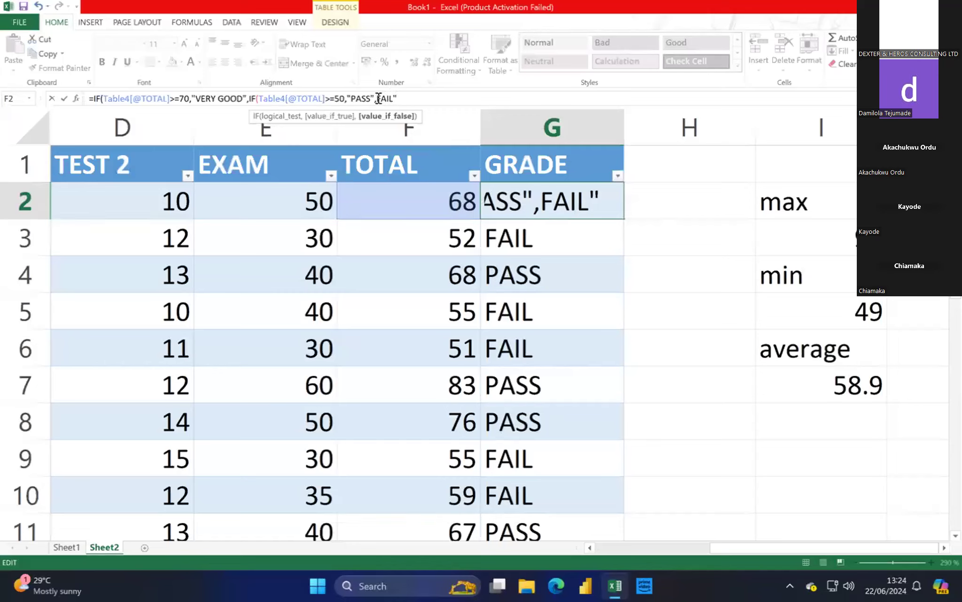
{"action": "left_click", "coordinate": [378, 99]}
{"action": "type", "text": "\""}
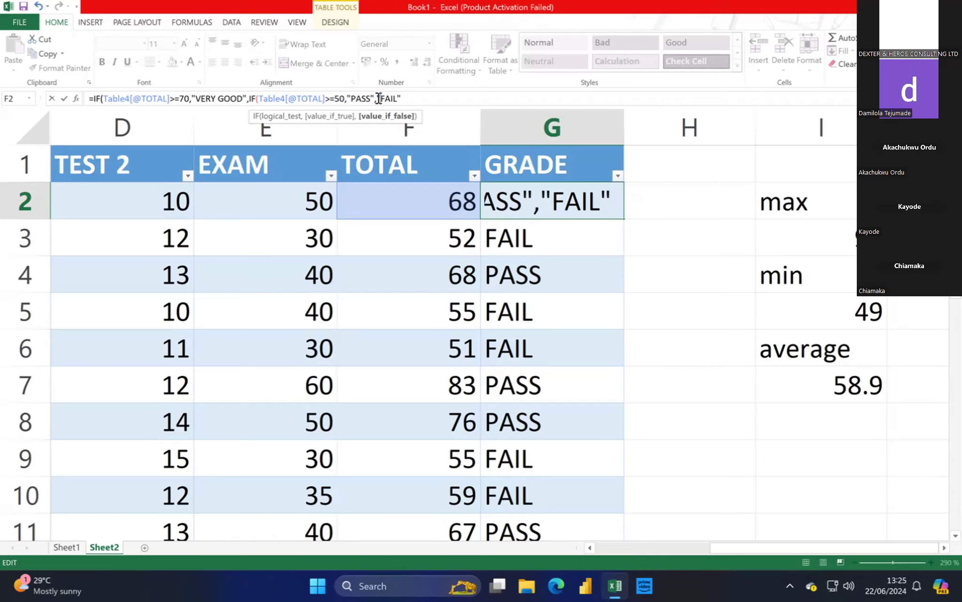
{"action": "type", "text": ")"}
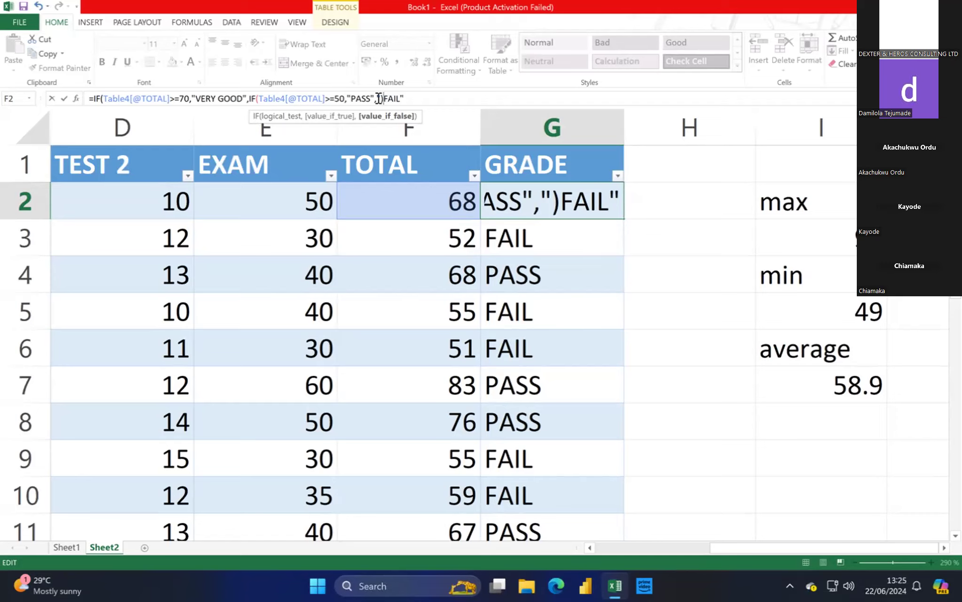
{"action": "key", "text": "BackSpace"}
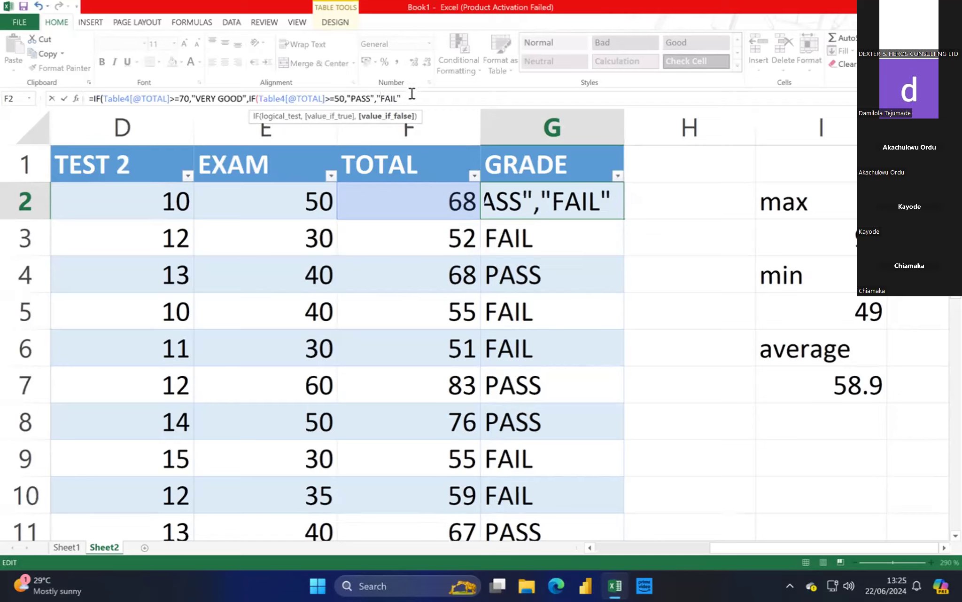
{"action": "type", "text": ")"}
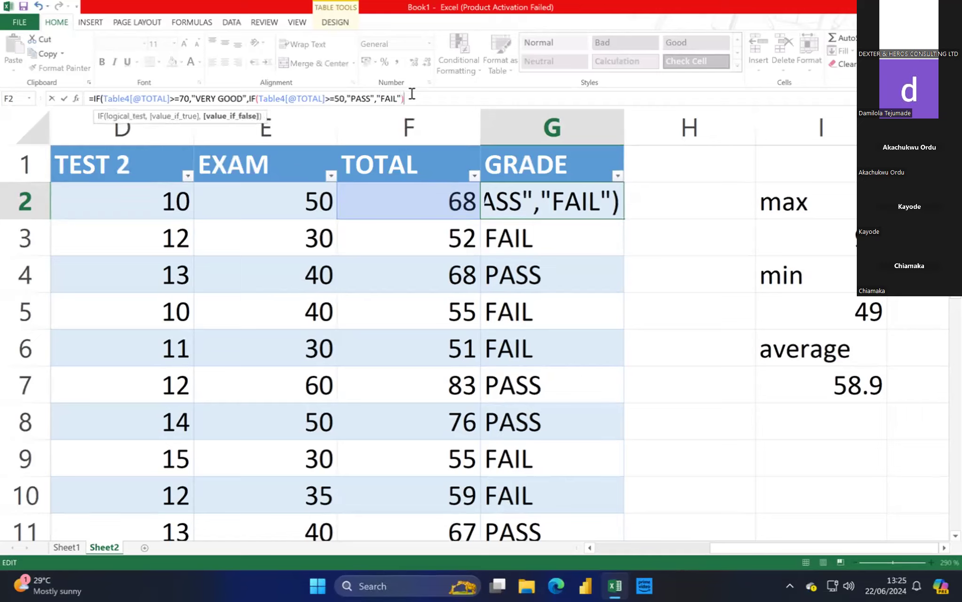
{"action": "type", "text": ")"}
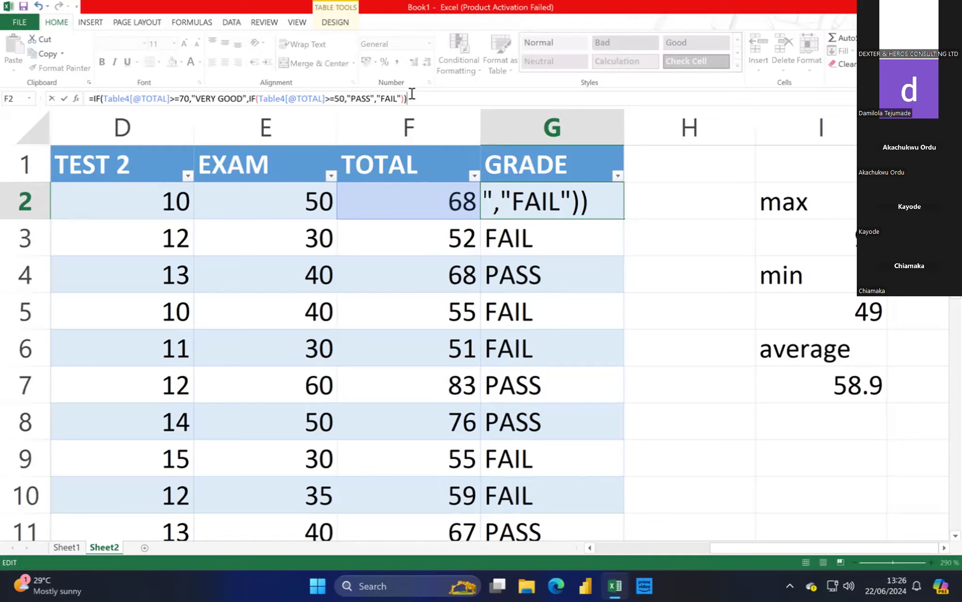
Step: Commit the nested VERY GOOD/PASS/FAIL formula so it fills the whole GRADE column
{"action": "key", "text": "Return"}
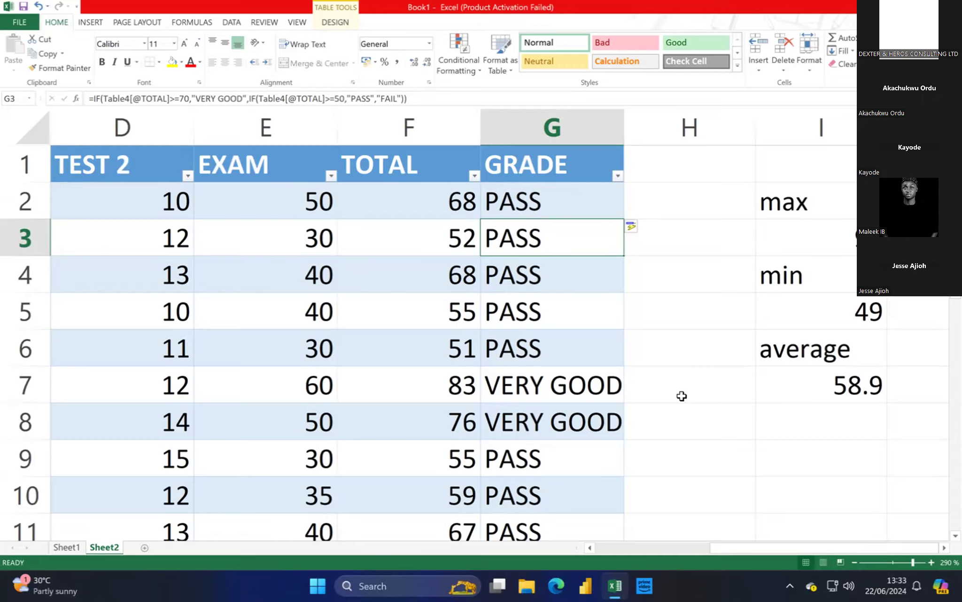
Step: Open Save As on the OneDrive Documents folder and select the file name box
{"action": "key", "text": "ctrl+s"}
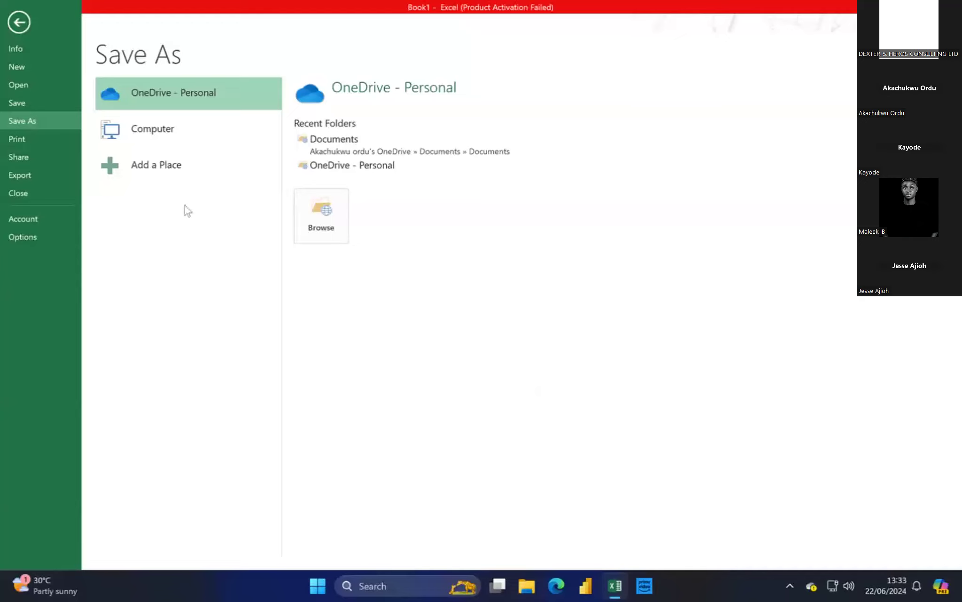
{"action": "left_click", "coordinate": [172, 137]}
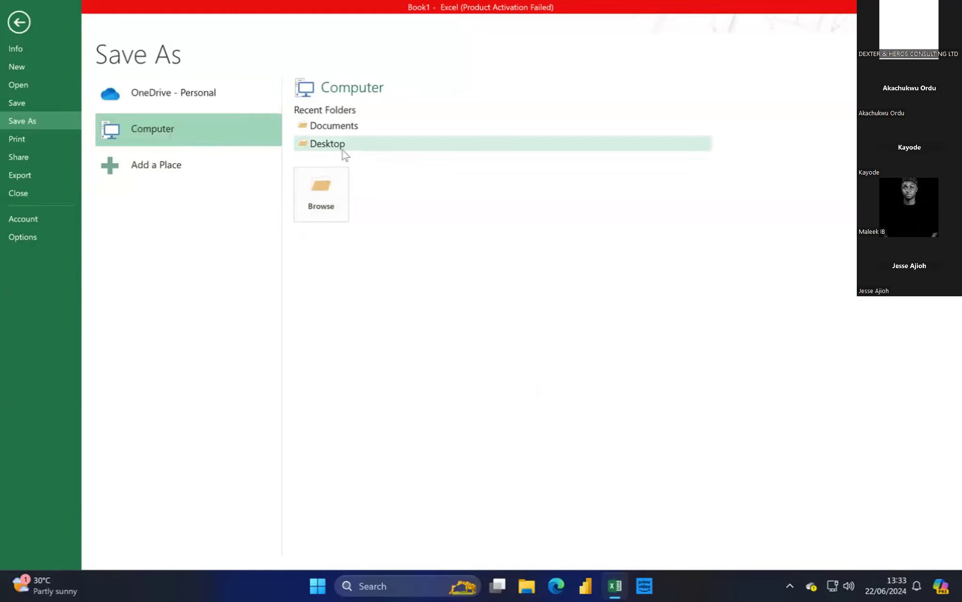
{"action": "left_click", "coordinate": [357, 130]}
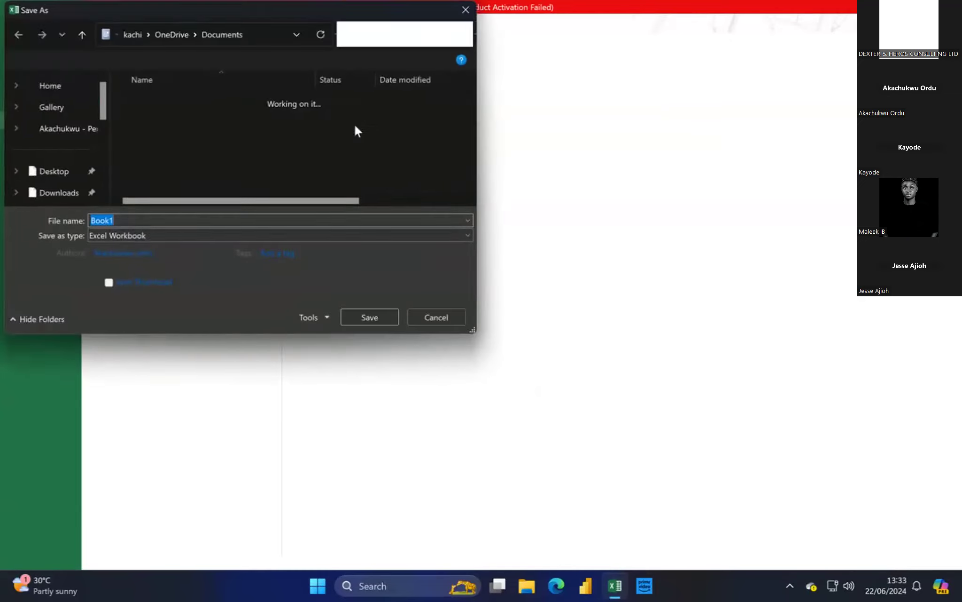
{"action": "left_click", "coordinate": [138, 220]}
Step: Replace Book1 with the file name CLASSWORK (TEACHERS GRADING)
{"action": "key", "text": "BackSpace"}
{"action": "key", "text": "BackSpace"}
{"action": "key", "text": "BackSpace"}
{"action": "key", "text": "BackSpace"}
{"action": "key", "text": "BackSpace"}
{"action": "type", "text": "CLASS"}
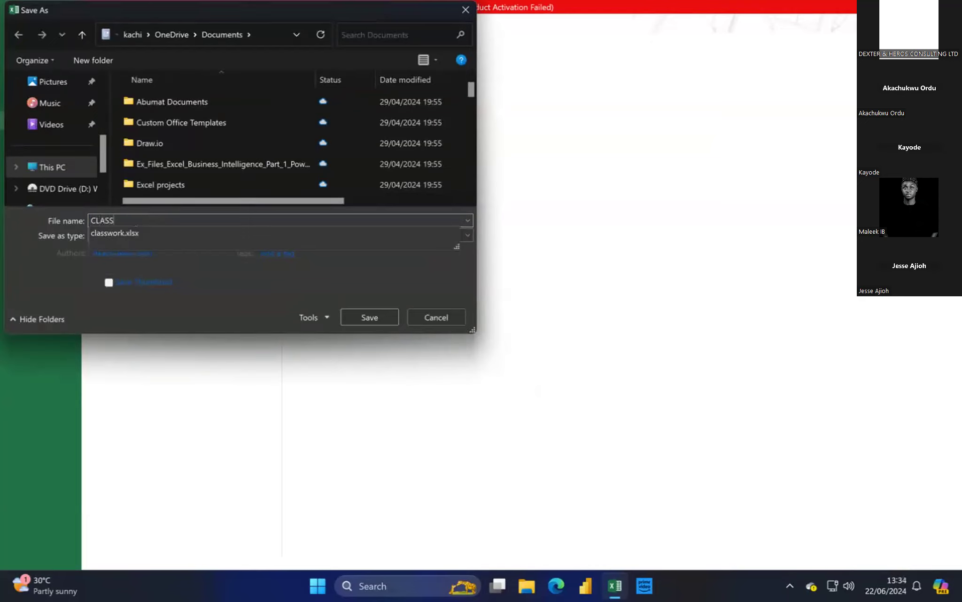
{"action": "type", "text": "WORK"}
{"action": "left_click", "coordinate": [138, 220]}
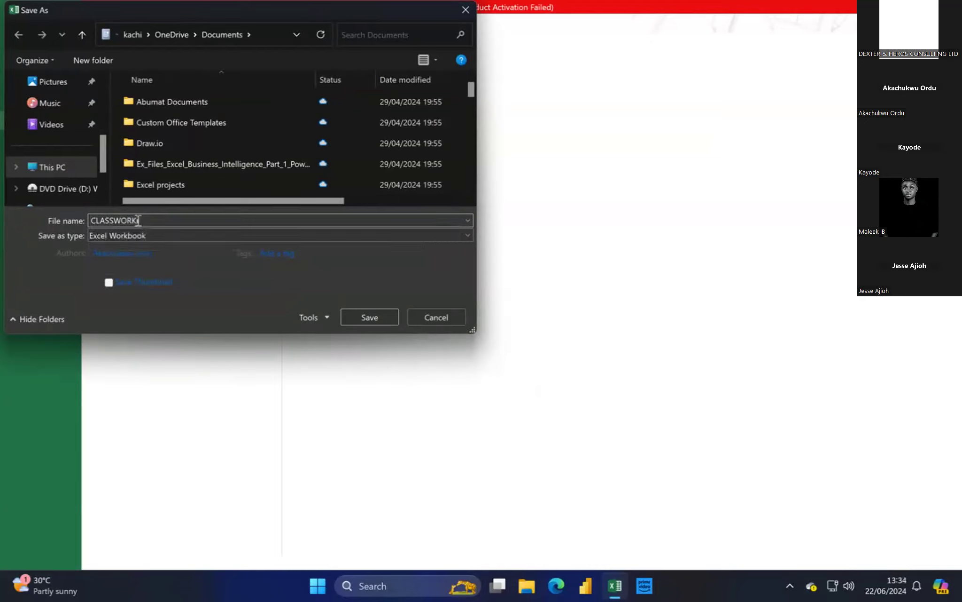
{"action": "type", "text": "(TEACHERS GRADING)"}
Step: Cancel the Custom Office Templates folder rename and close the Save As dialog without saving
{"action": "left_click", "coordinate": [190, 119]}
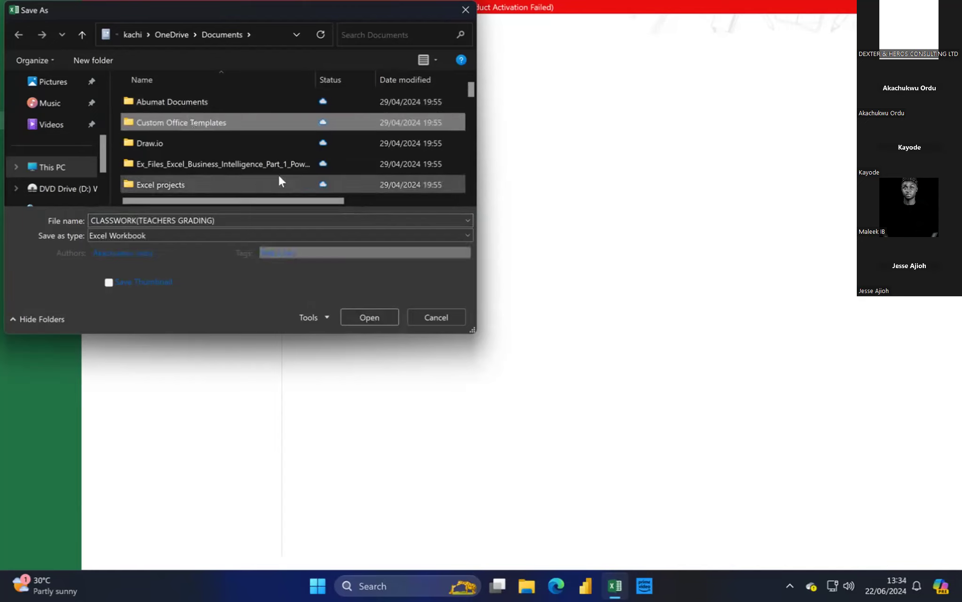
{"action": "left_click", "coordinate": [253, 123]}
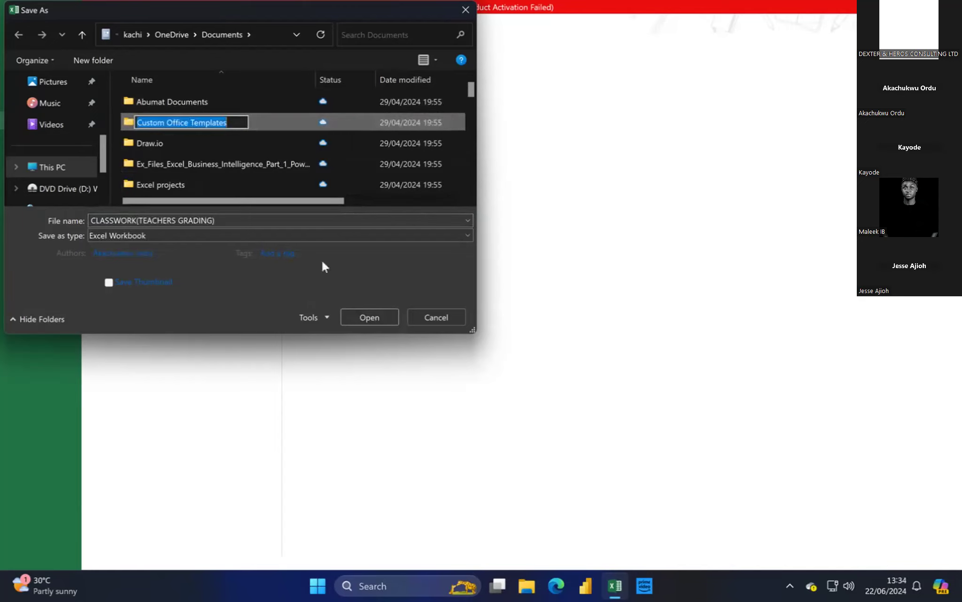
{"action": "left_click", "coordinate": [410, 276]}
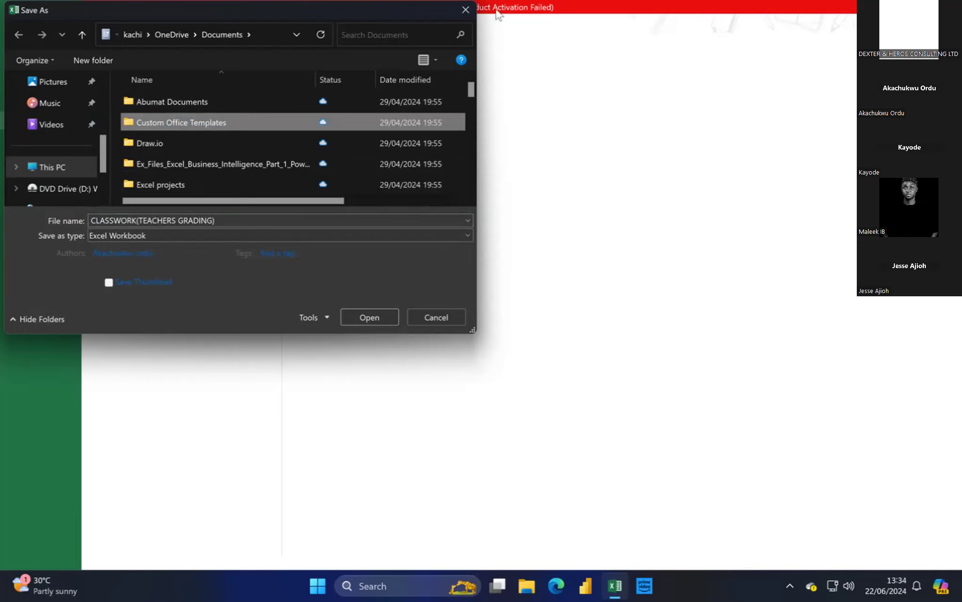
{"action": "left_click", "coordinate": [466, 9]}
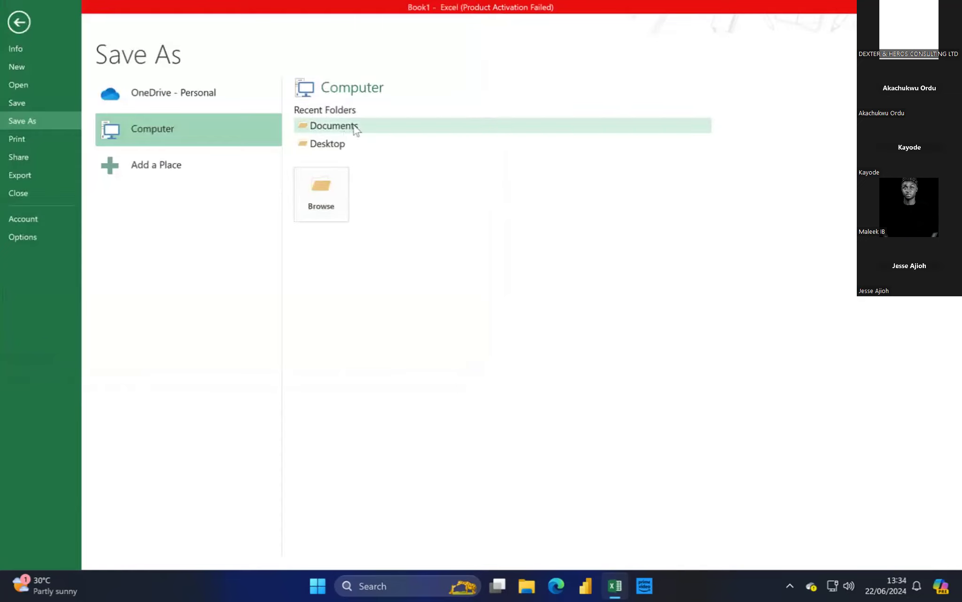
Step: Save the workbook as CLASSWORK in the OneDrive Desktop folder
{"action": "left_click", "coordinate": [345, 147]}
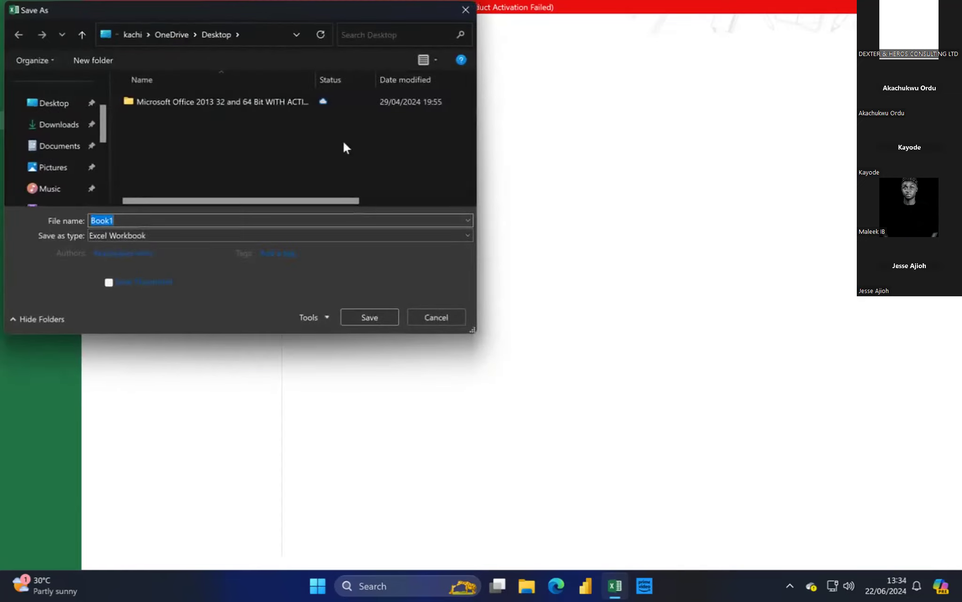
{"action": "key", "text": "BackSpace"}
{"action": "type", "text": "CLASSWORK"}
{"action": "left_click", "coordinate": [385, 316]}
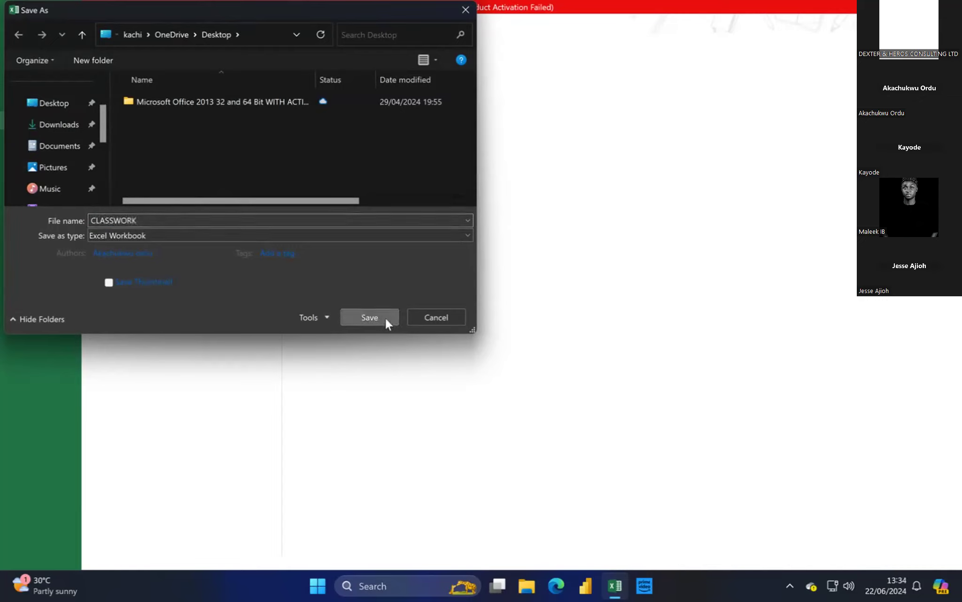